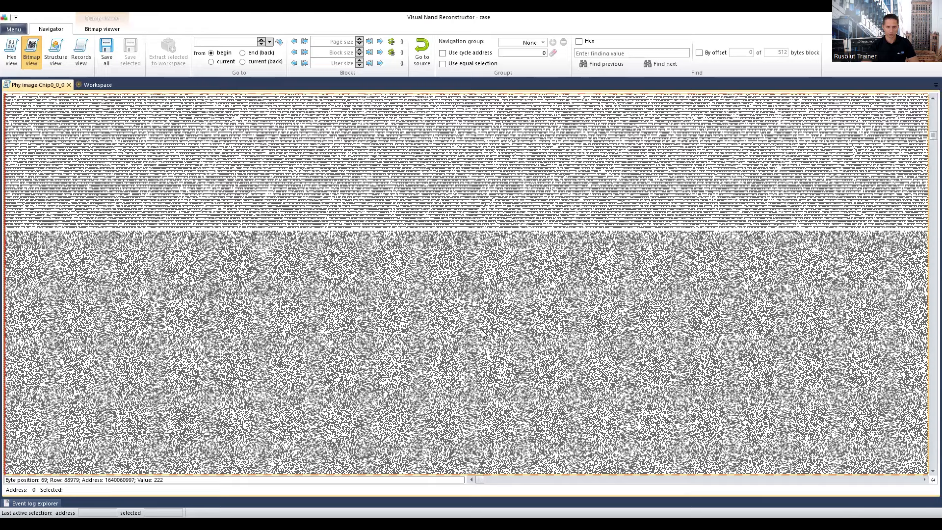
Examine the block pattern of the Chip0_0_0 bitmap across the full page width, up to the end of the page, for vertical column stripes
scroll(391, 197, "up", 2)
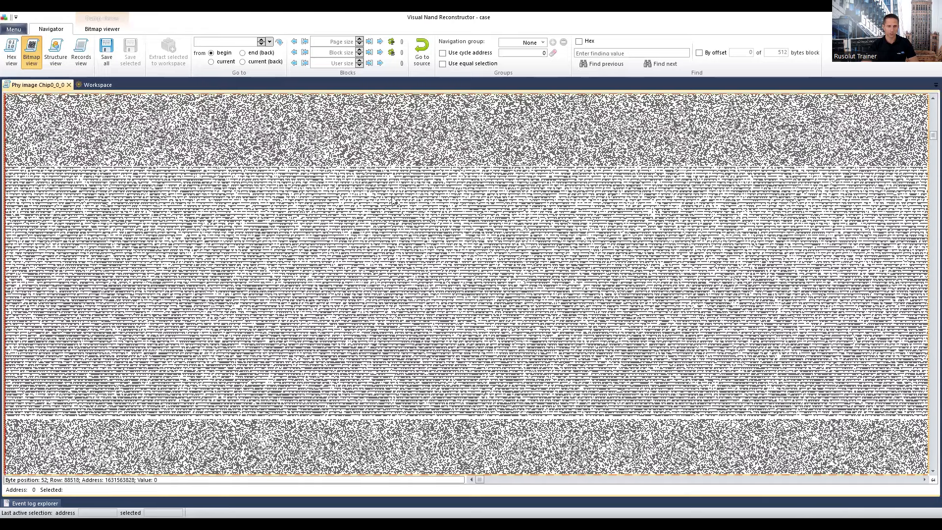
scroll(385, 232, "up", 1)
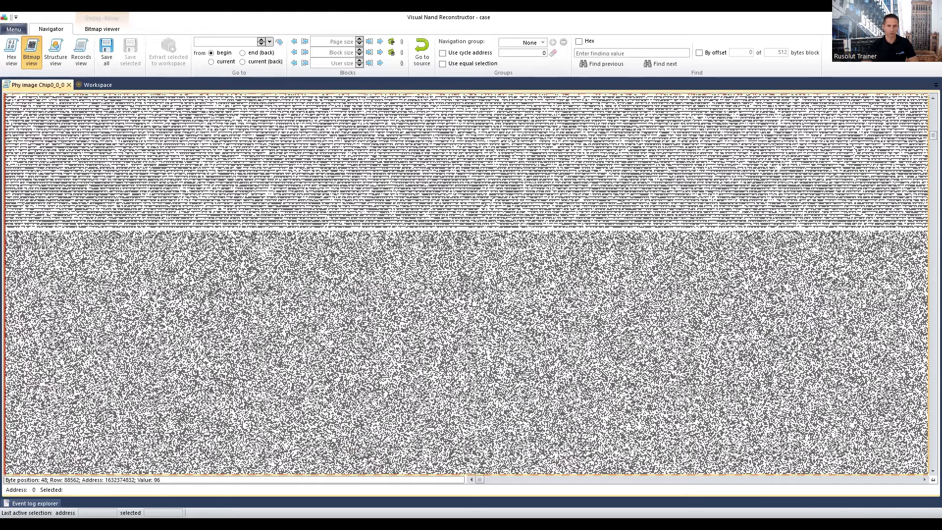
scroll(385, 233, "down", 5)
scroll(511, 475, "down", 3)
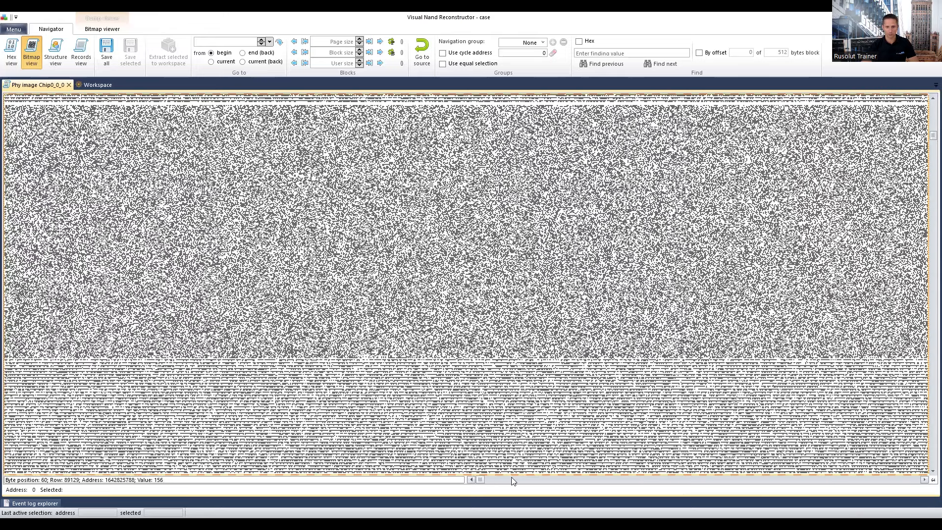
left_click(519, 480)
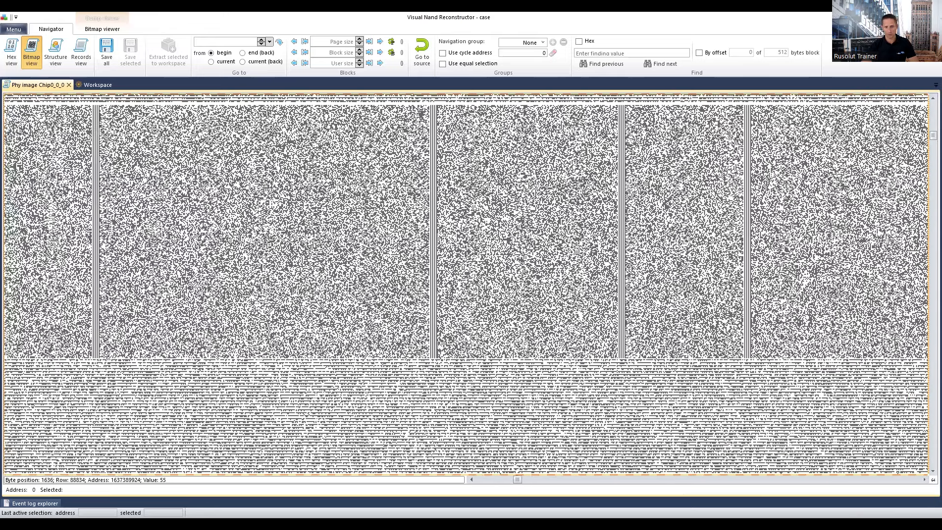
left_click(524, 480)
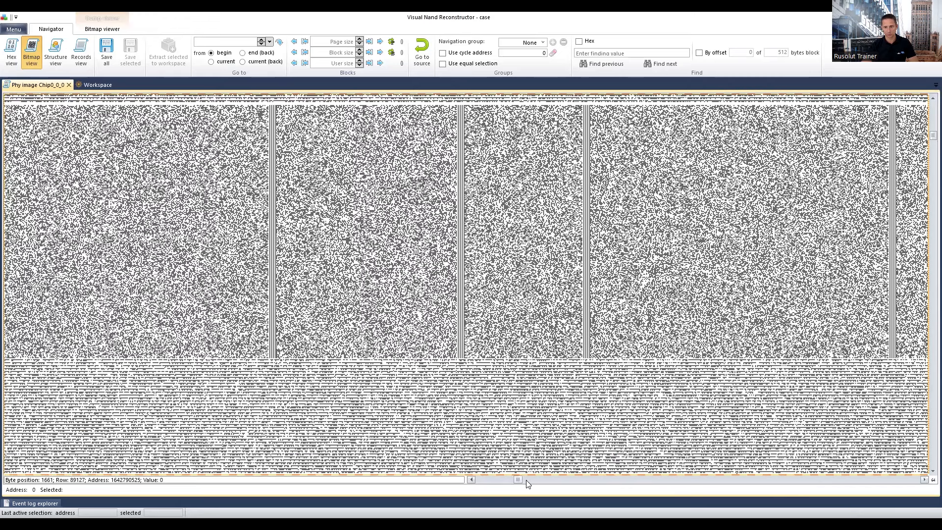
left_click(544, 480)
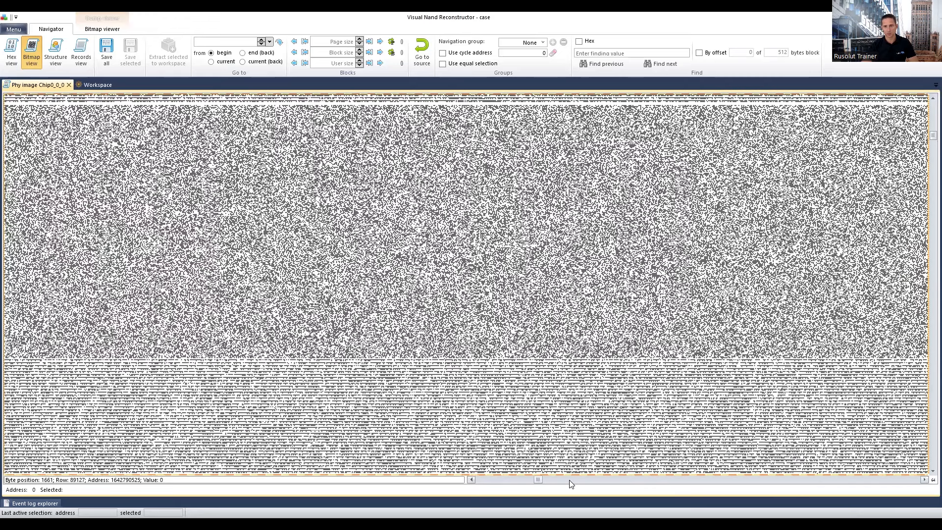
left_click(638, 480)
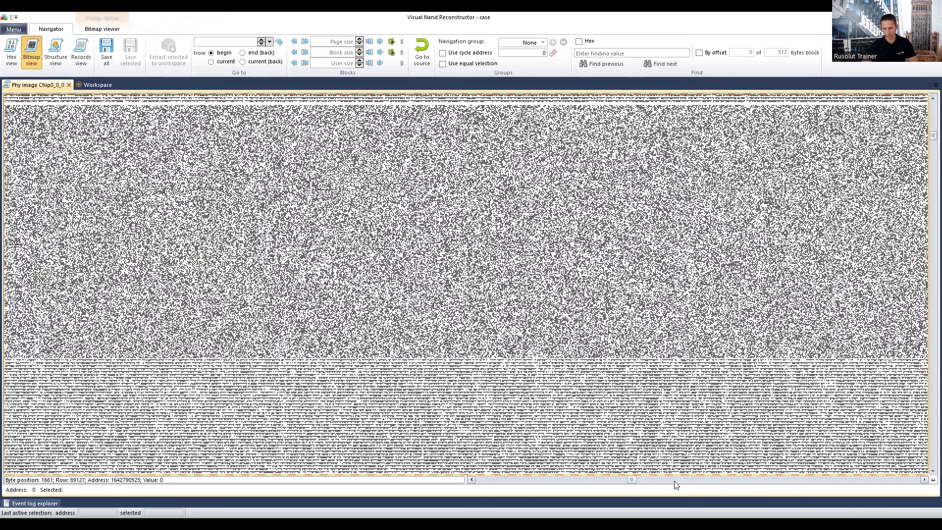
left_click(786, 484)
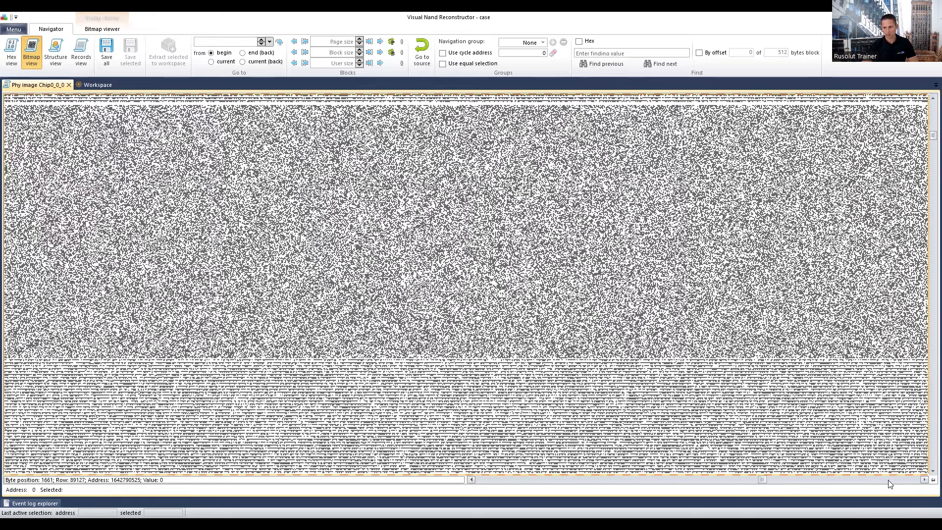
left_click(900, 485)
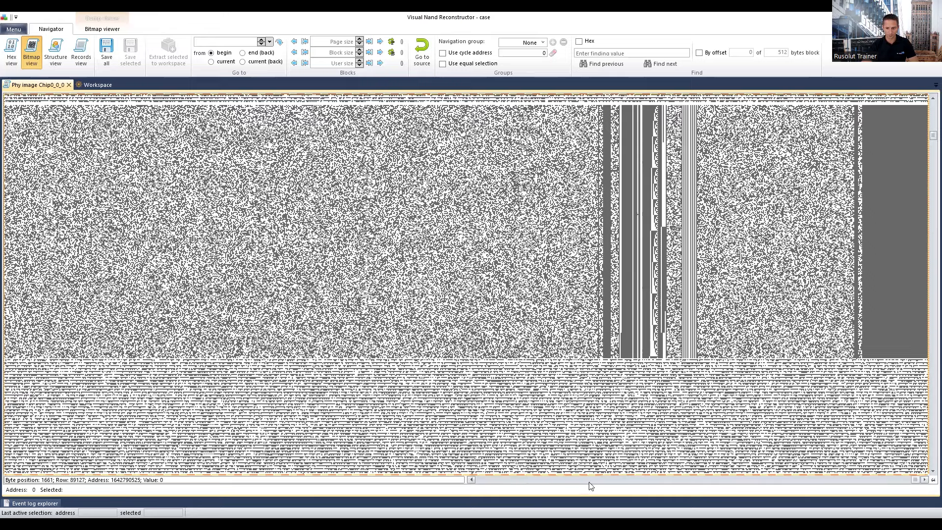
left_click(577, 483)
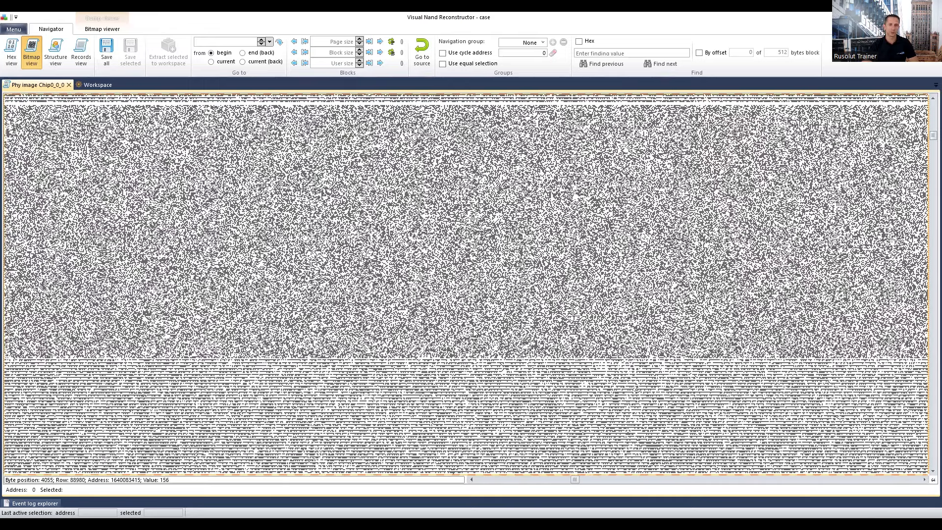
Compare the alternating noisy and line-patterned blocks further down the dump, partway across the page
scroll(409, 344, "down", 5)
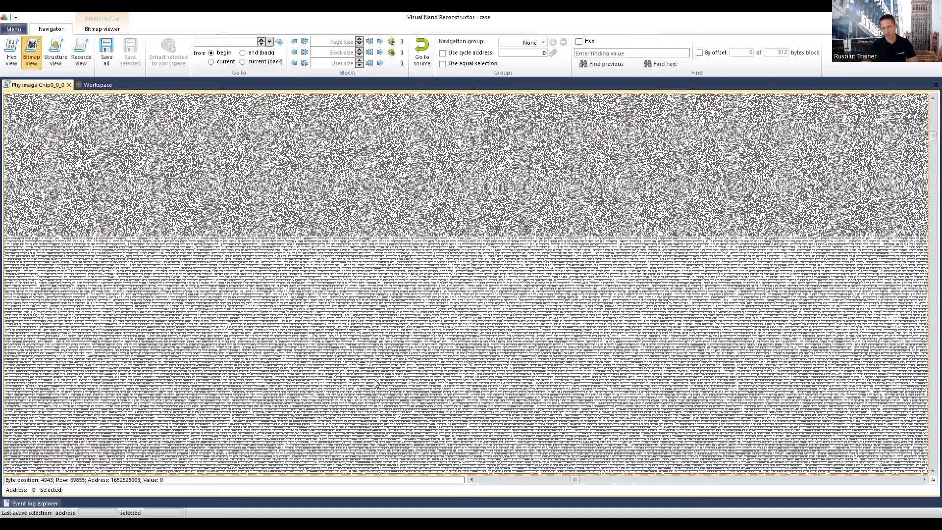
scroll(407, 355, "down", 3)
scroll(407, 355, "up", 2)
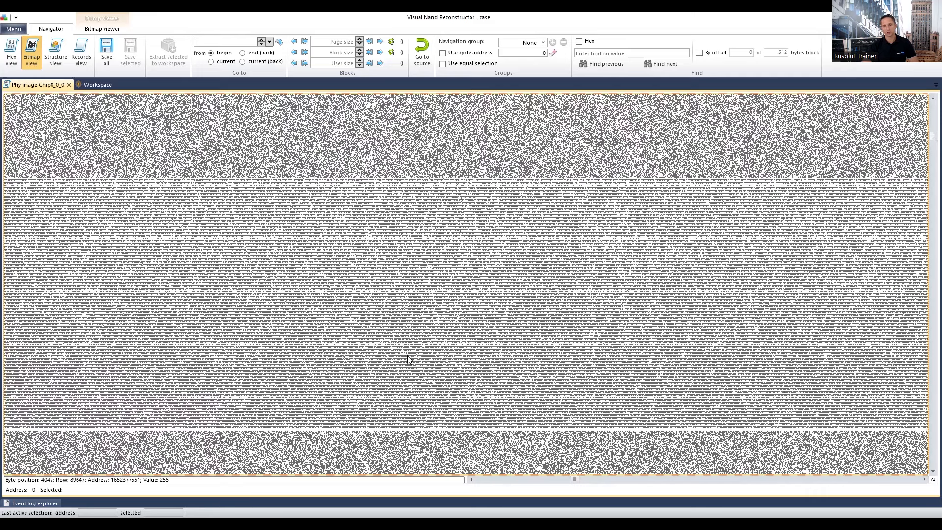
scroll(387, 323, "down", 5)
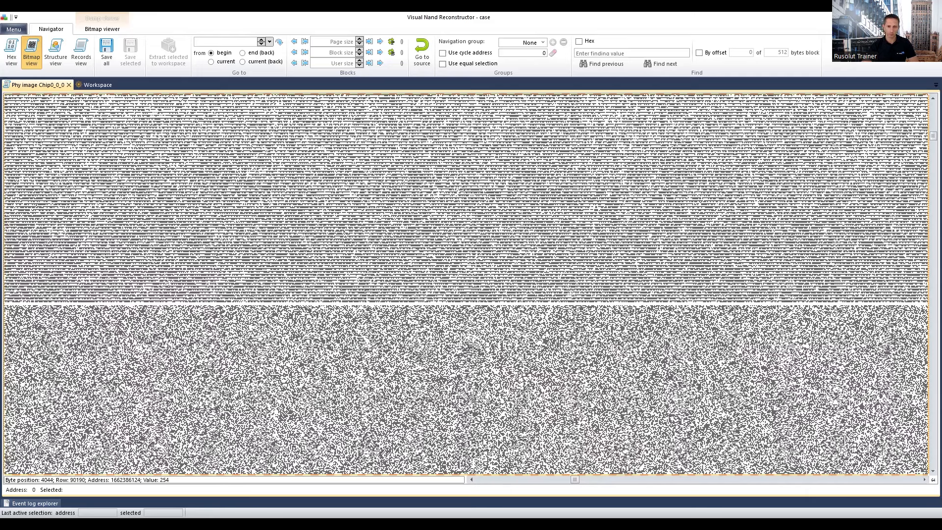
scroll(387, 324, "down", 4)
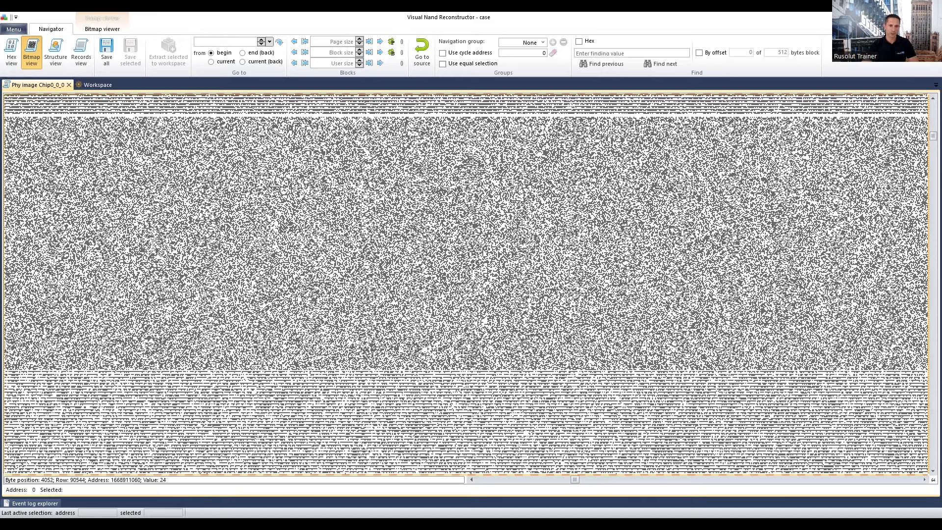
Reopen the Chip0_0_0 physical image from the workspace and bring the vertical column stripes in its bitmap into view
left_click(98, 85)
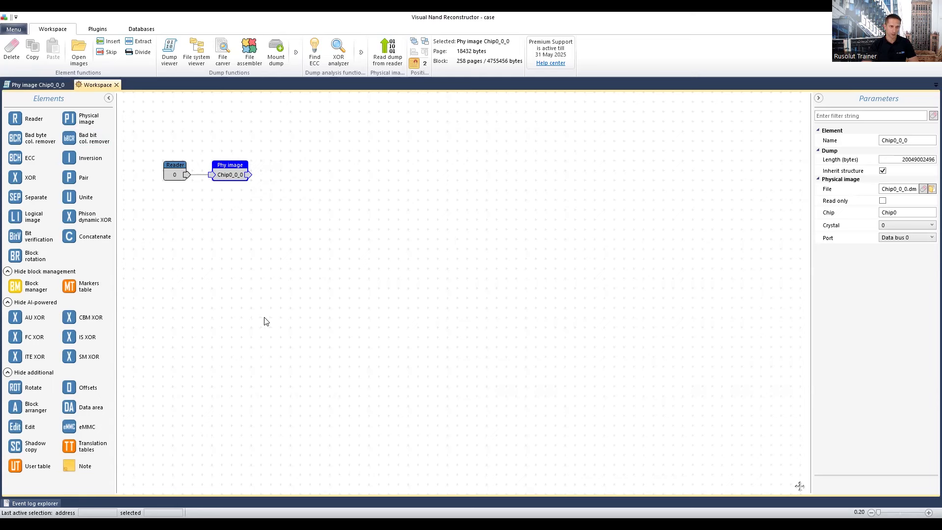
double_click(229, 173)
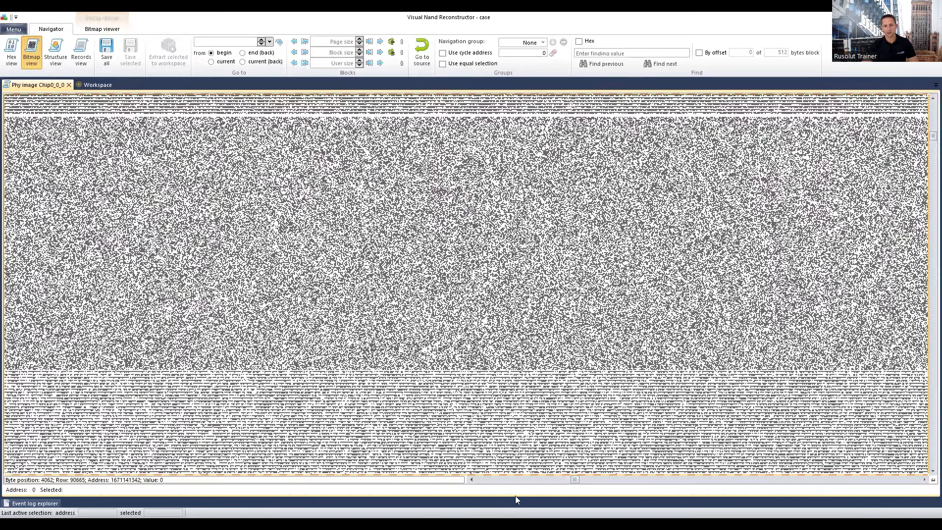
left_click(589, 480)
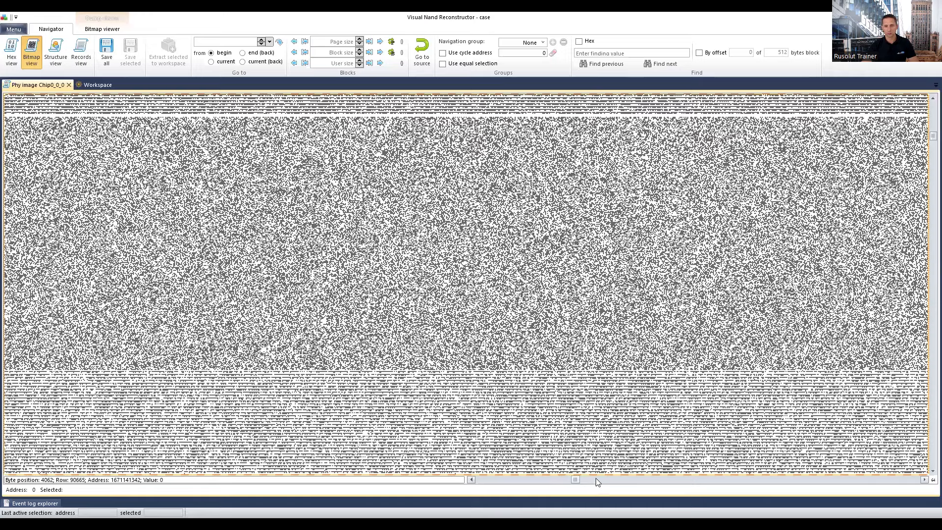
left_click(603, 479)
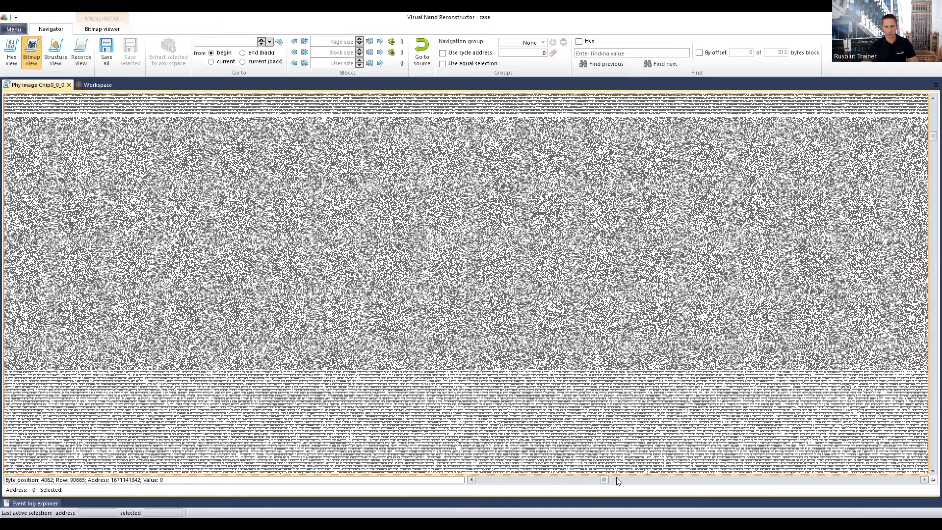
left_click(615, 479)
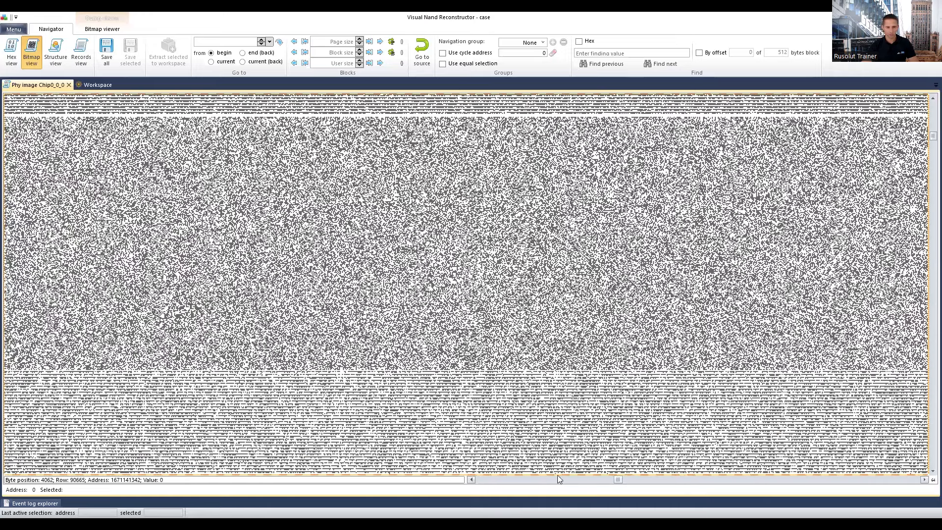
left_click(521, 480)
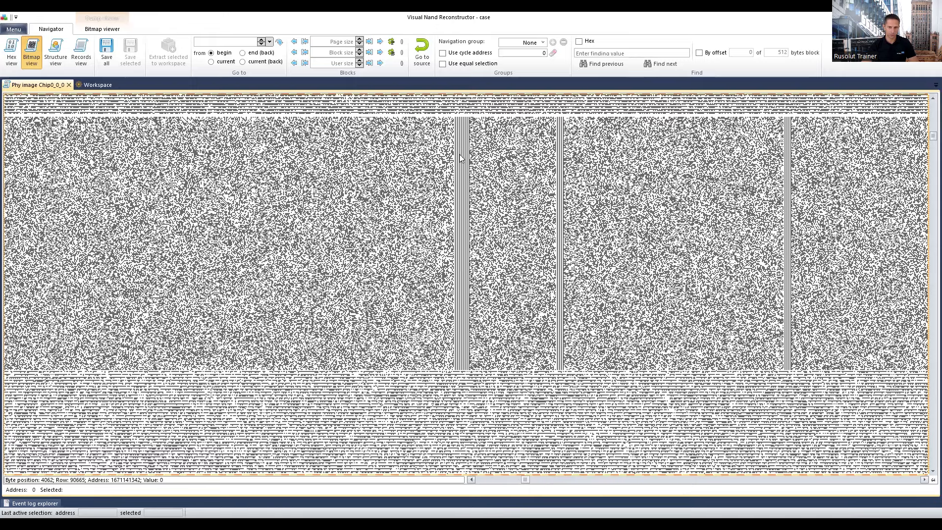
left_click(517, 479)
Place the position marker near the vertical stripes and compare their columns across neighbouring blocks
left_click(416, 215)
scroll(416, 208, "down", 3)
scroll(423, 291, "down", 4)
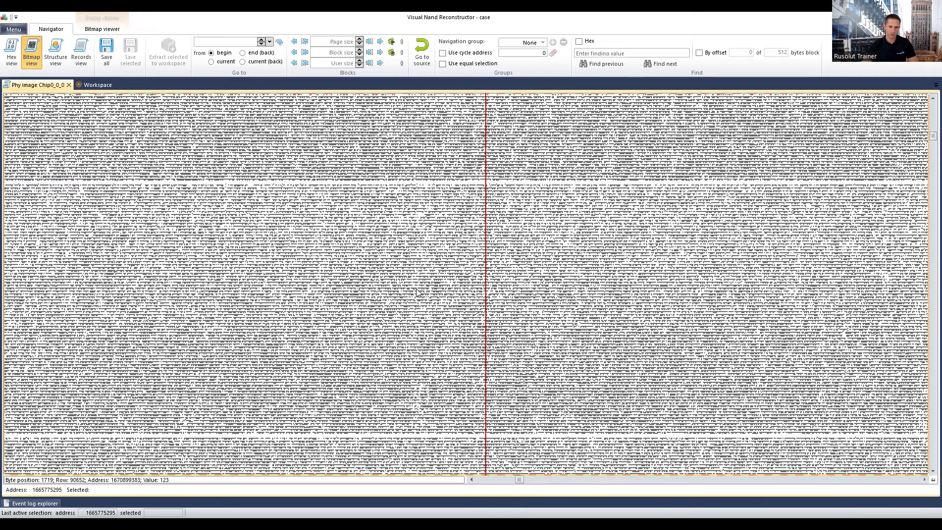
scroll(416, 293, "up", 5)
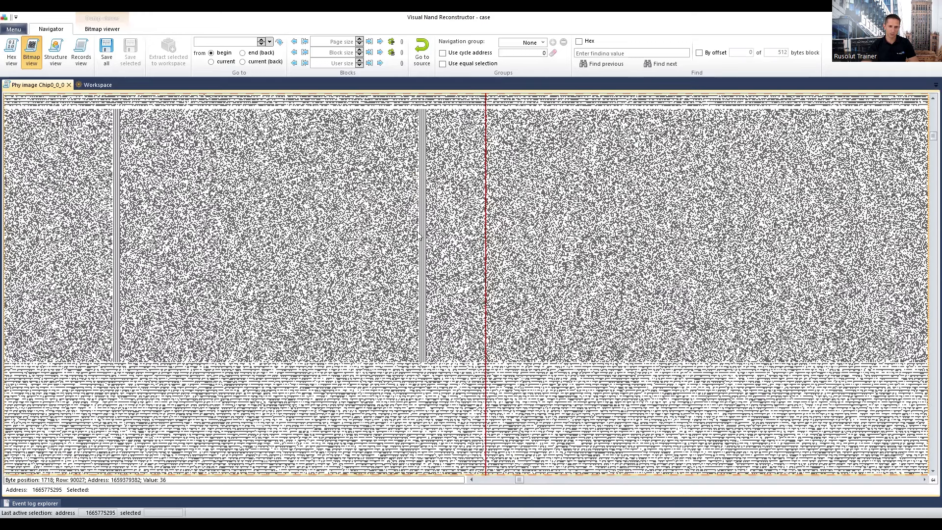
scroll(419, 238, "up", 2)
scroll(236, 182, "down", 2)
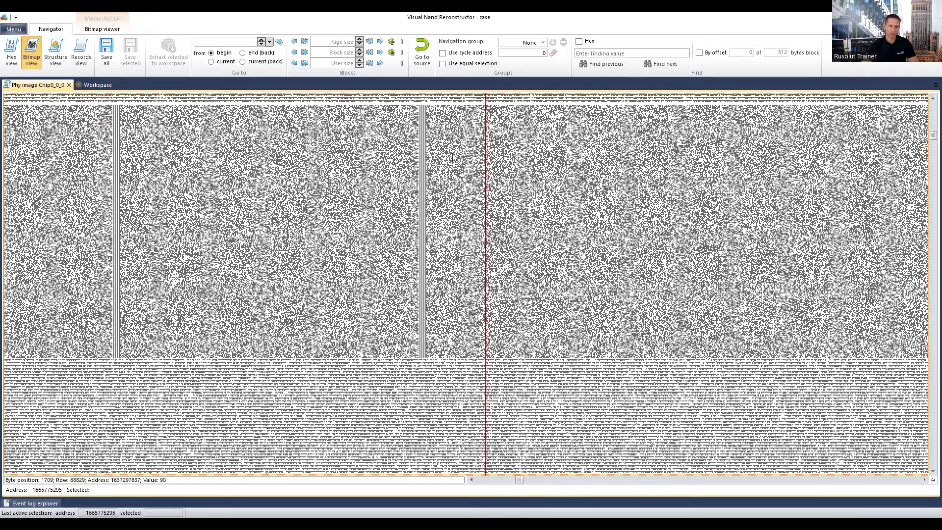
scroll(450, 171, "down", 4)
scroll(434, 285, "down", 3)
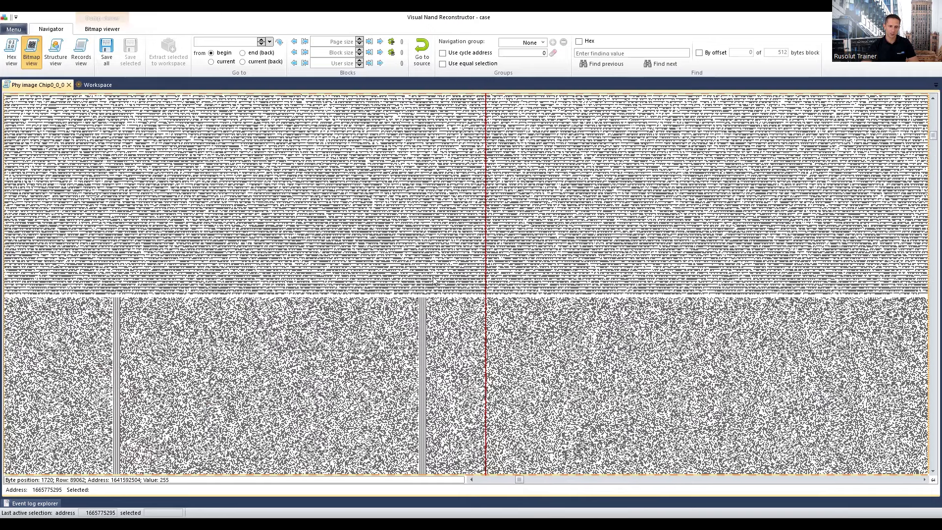
scroll(403, 262, "down", 2)
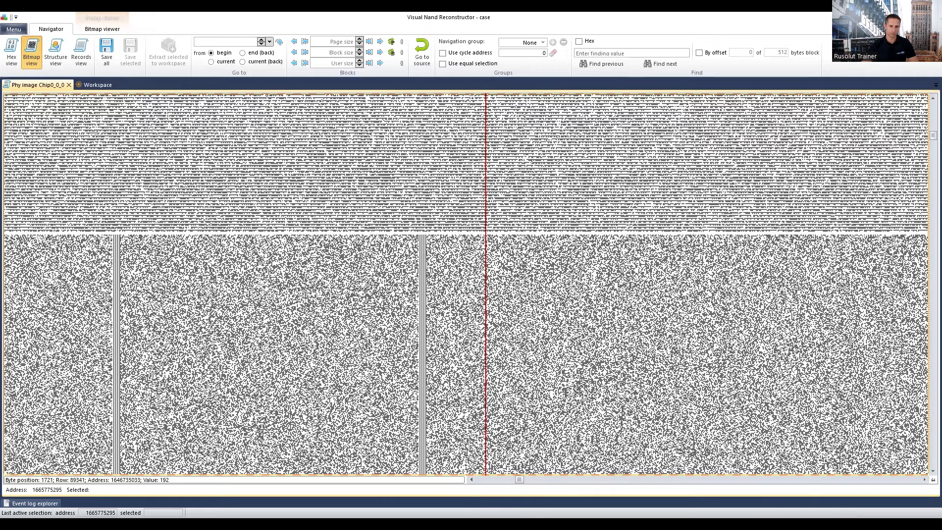
scroll(441, 199, "up", 3)
scroll(422, 191, "up", 1)
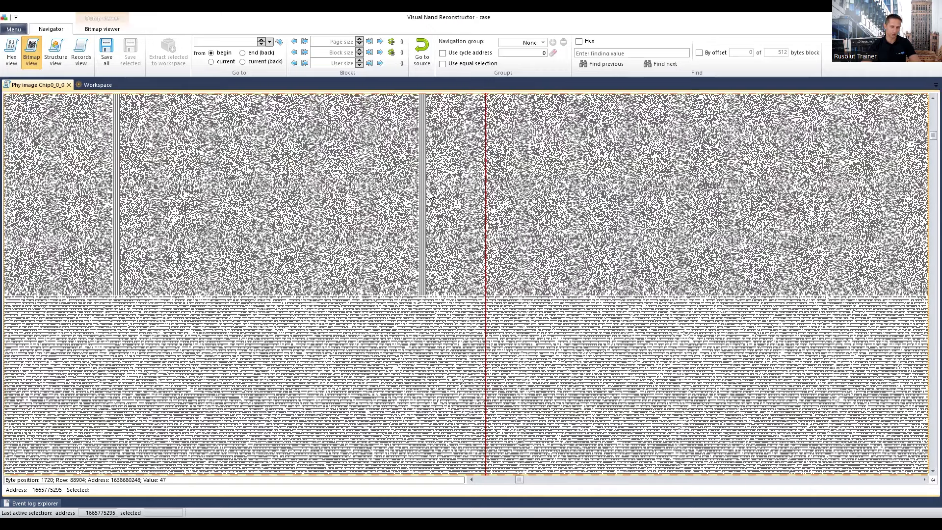
In a zoomed-out bitmap, mark the edge of the last vertical stripe and check its alignment through the blocks below
scroll(429, 193, "down", 1)
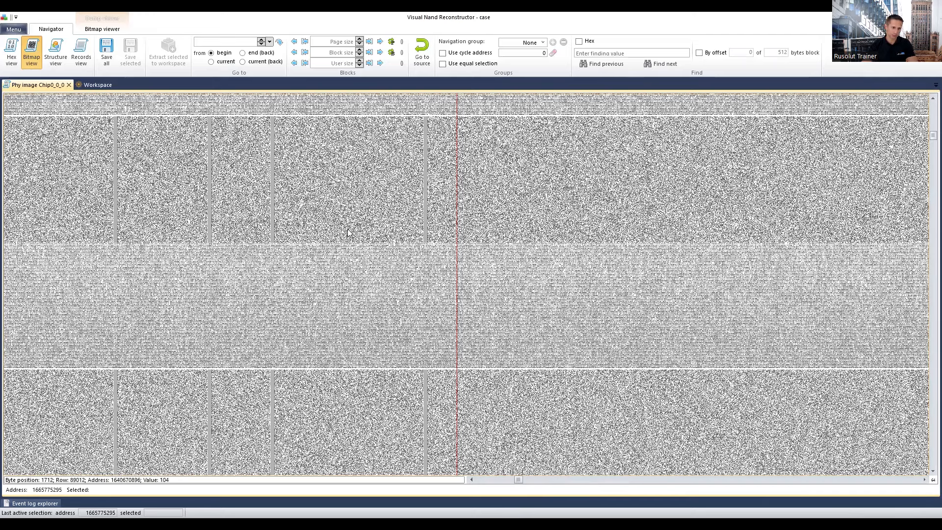
left_click(257, 269)
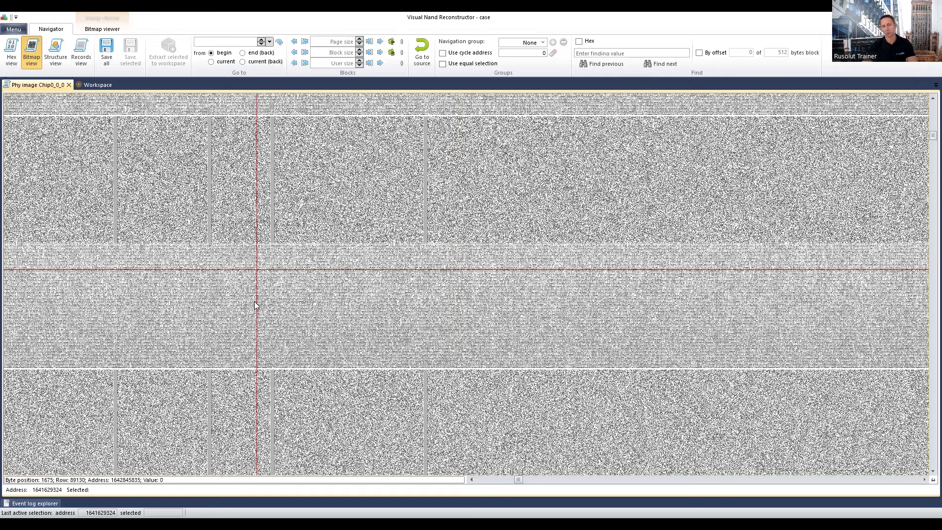
left_click(422, 139)
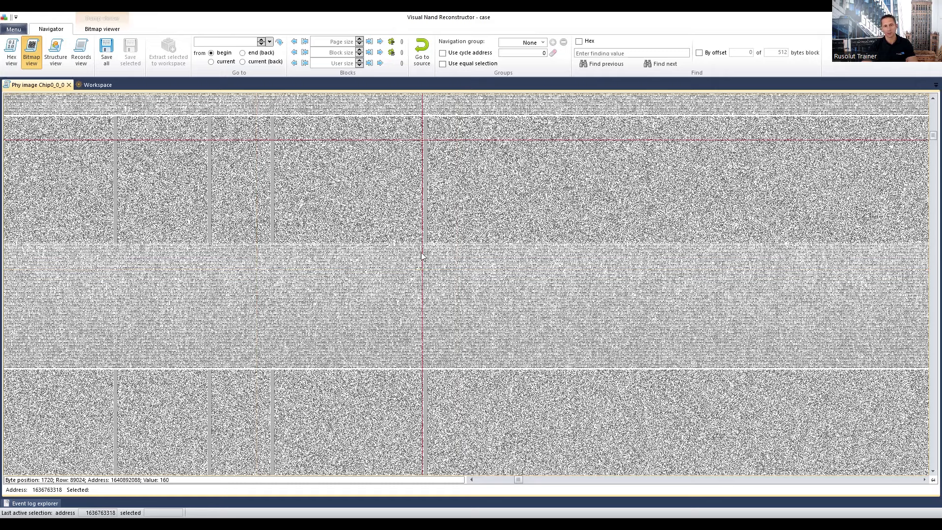
scroll(426, 250, "down", 1)
scroll(425, 249, "down", 2)
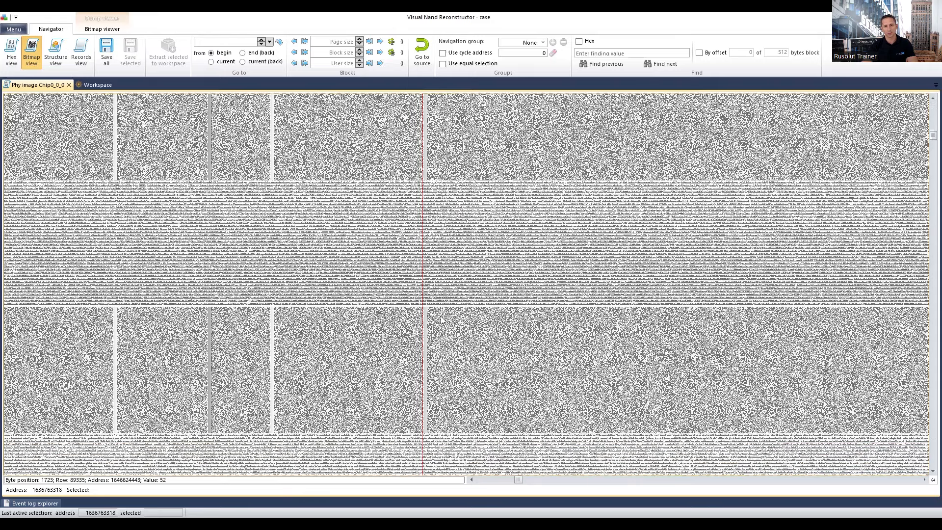
scroll(483, 360, "down", 4)
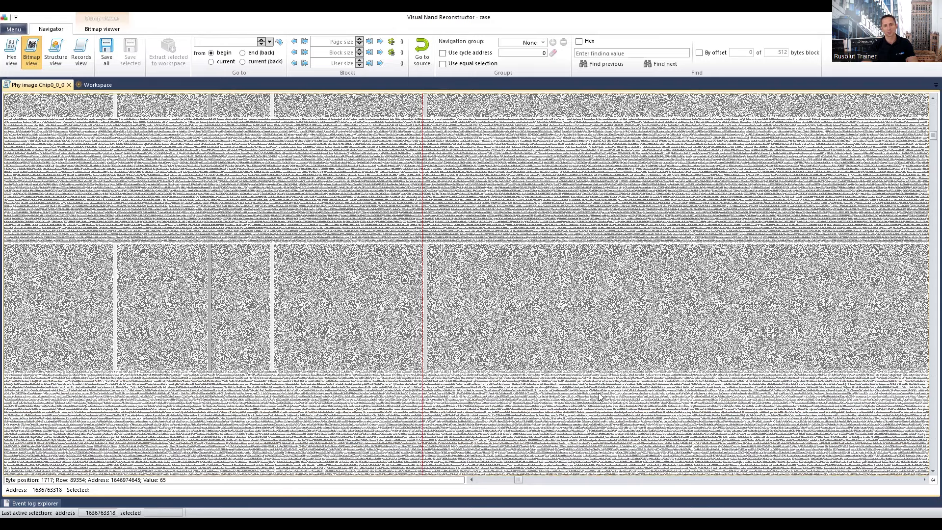
scroll(589, 360, "down", 2)
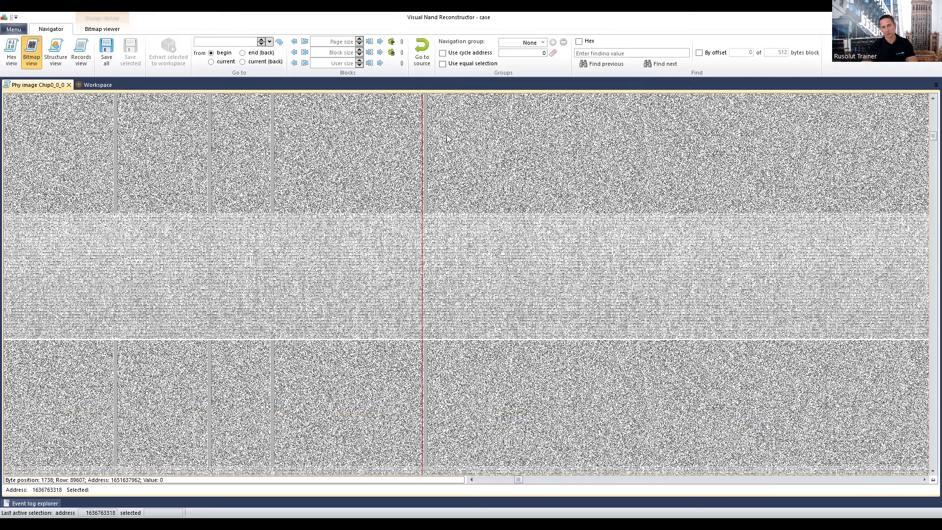
Move the position marker to the other side of the last vertical stripe and check its alignment in the blocks above
scroll(510, 251, "up", 2)
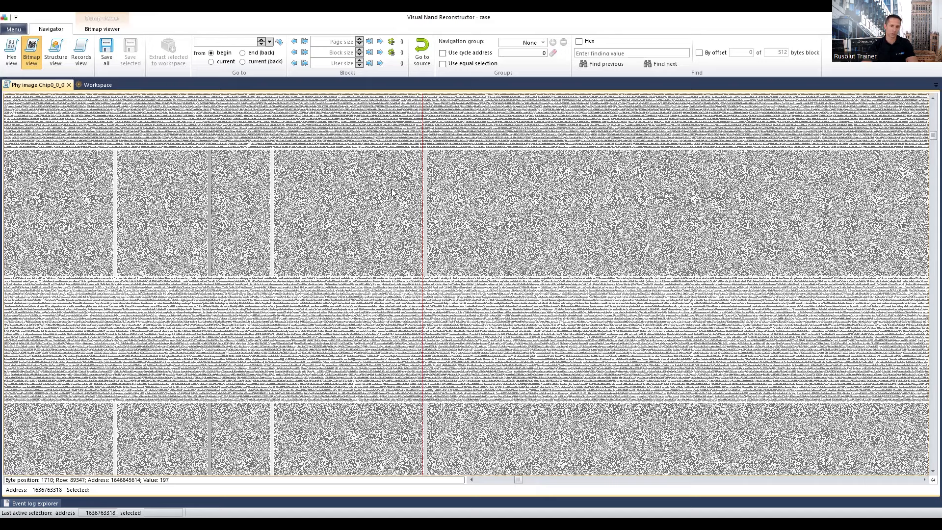
scroll(429, 392, "down", 1)
left_click(433, 396)
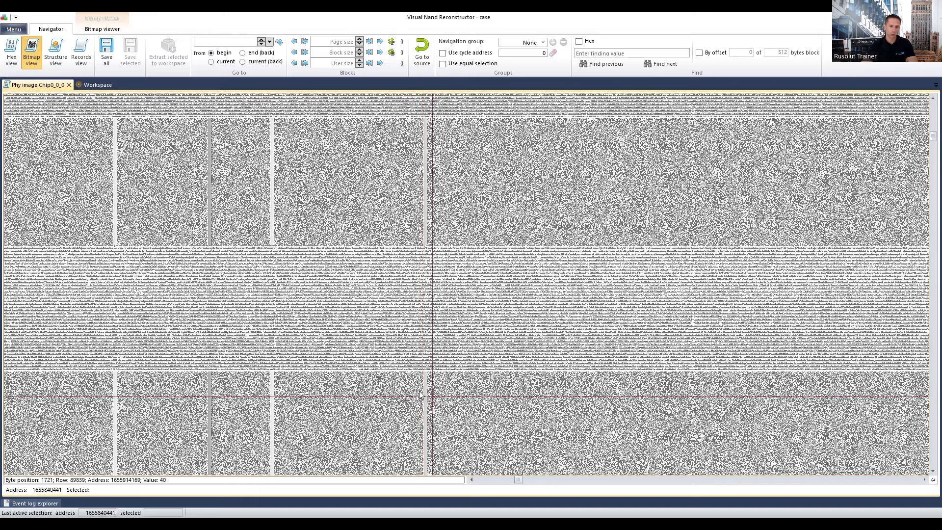
scroll(433, 388, "up", 5)
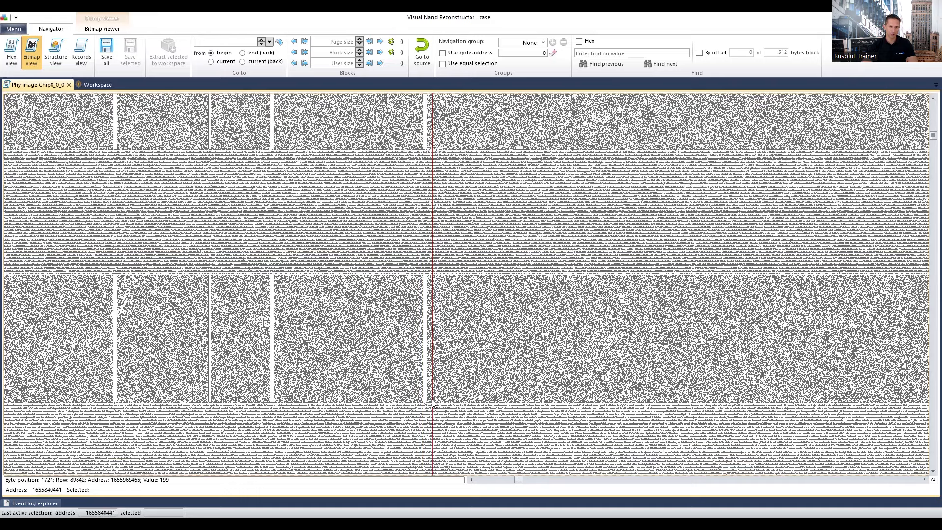
Mark positions in a striped block and in the stripe-free block below it, and compare the two block patterns up close
scroll(431, 142, "up", 2)
left_click(422, 135)
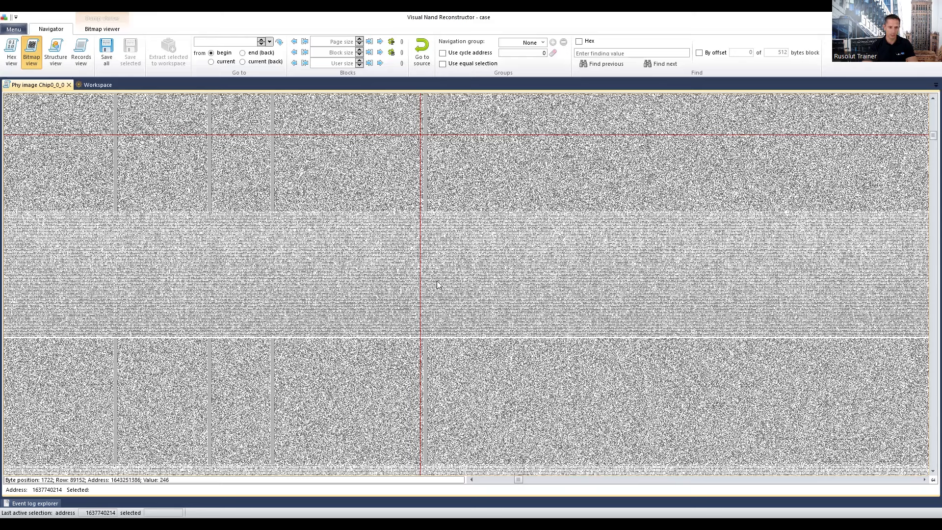
left_click(609, 307)
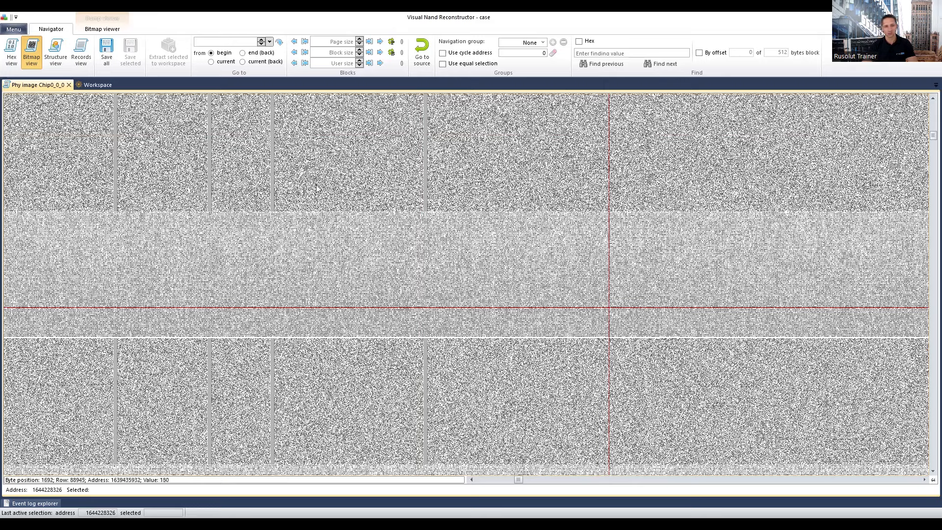
scroll(407, 149, "up", 2)
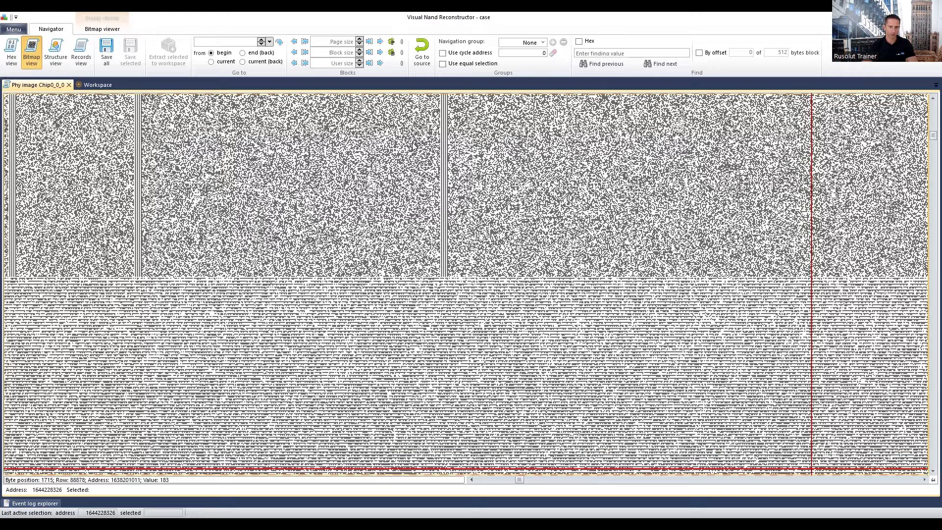
scroll(398, 211, "down", 3)
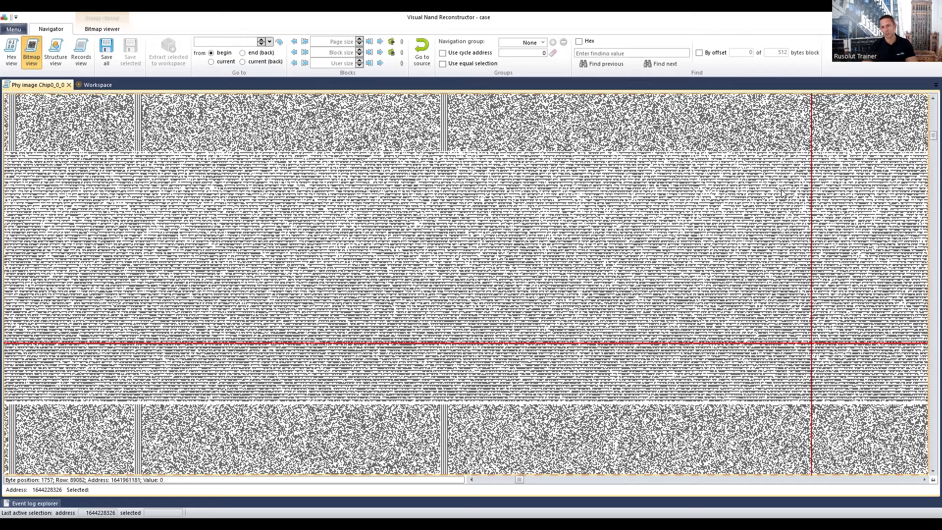
Check how striped and stripe-free blocks alternate further down the physical image, and close the image
mouse_move(927, 137)
left_mouse_down()
mouse_move(927, 273)
mouse_move(927, 155)
left_mouse_up()
scroll(472, 280, "down", 1)
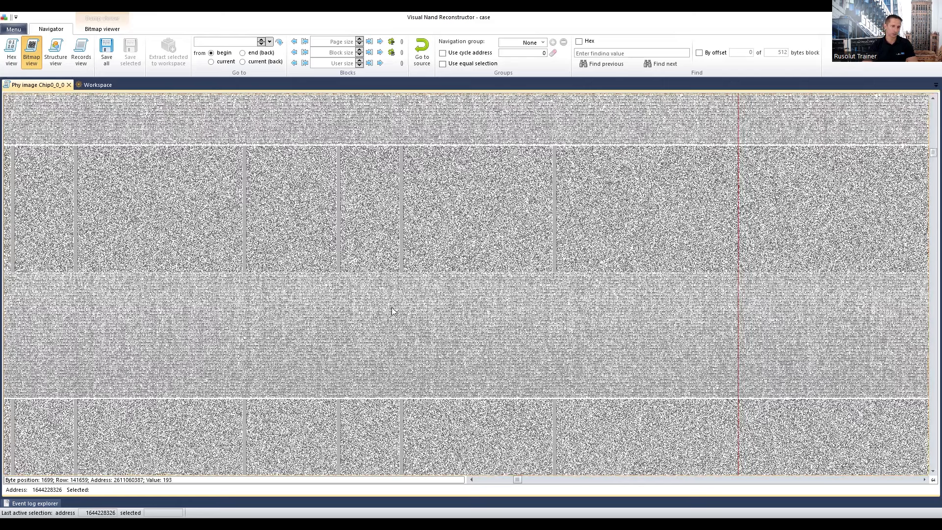
scroll(392, 310, "down", 1)
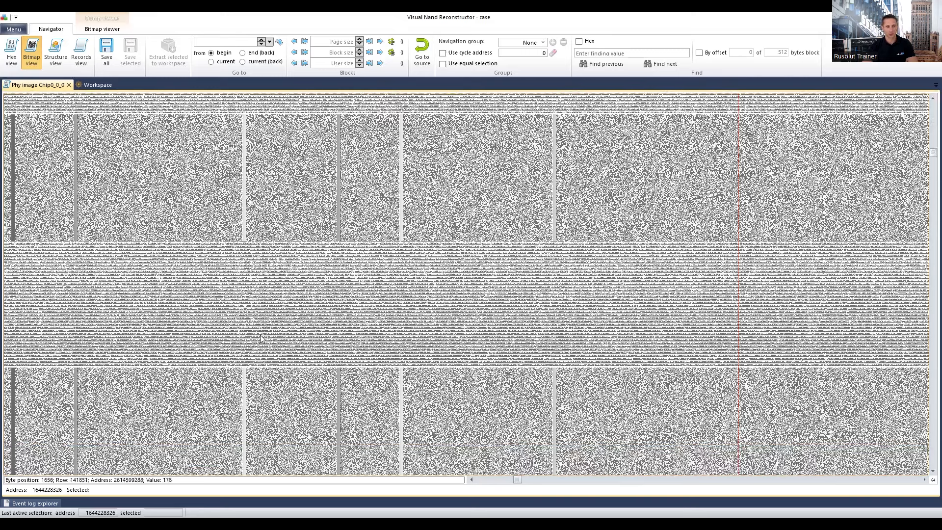
scroll(282, 305, "down", 1)
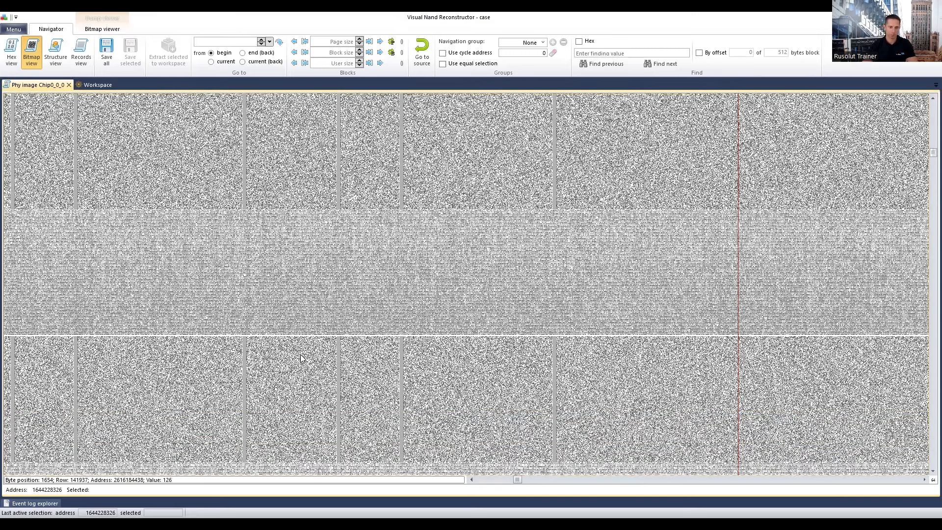
scroll(304, 354, "down", 2)
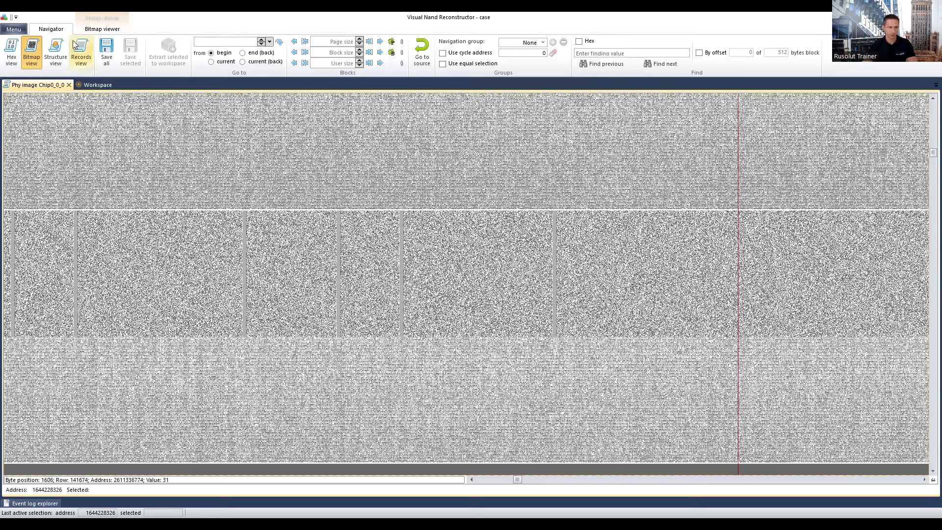
left_click(68, 86)
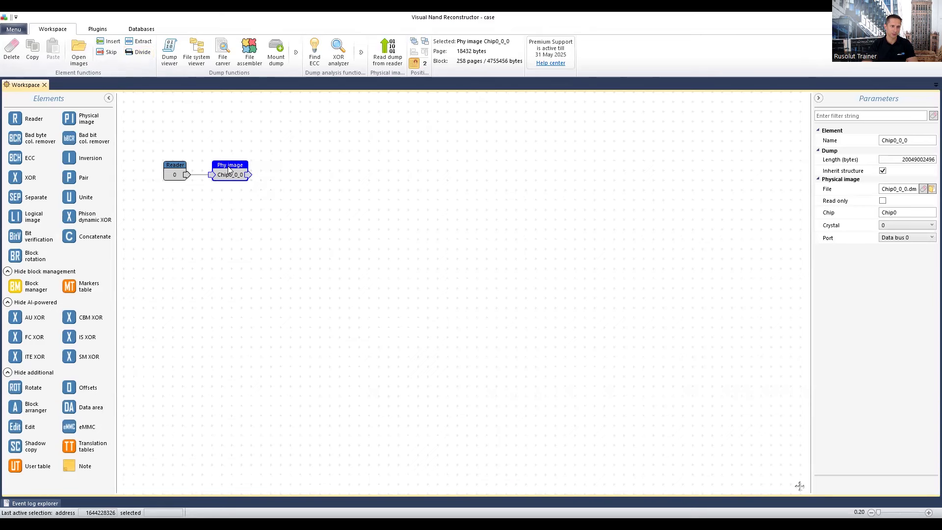
left_click(136, 52)
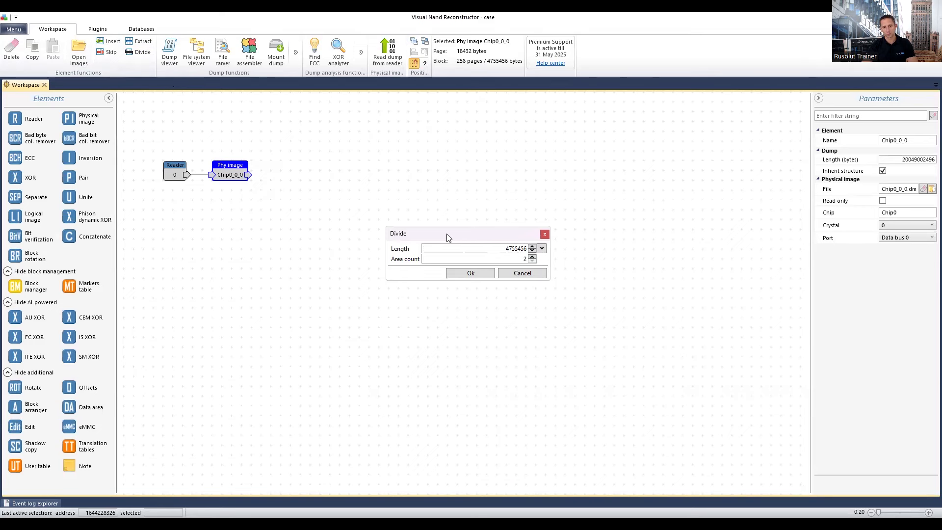
left_click_drag(455, 230, 450, 226)
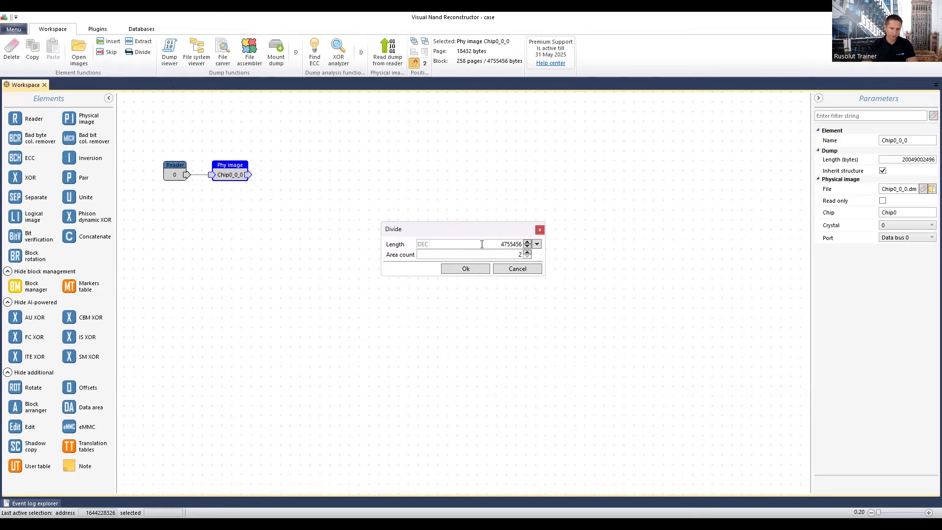
left_click_drag(497, 244, 520, 248)
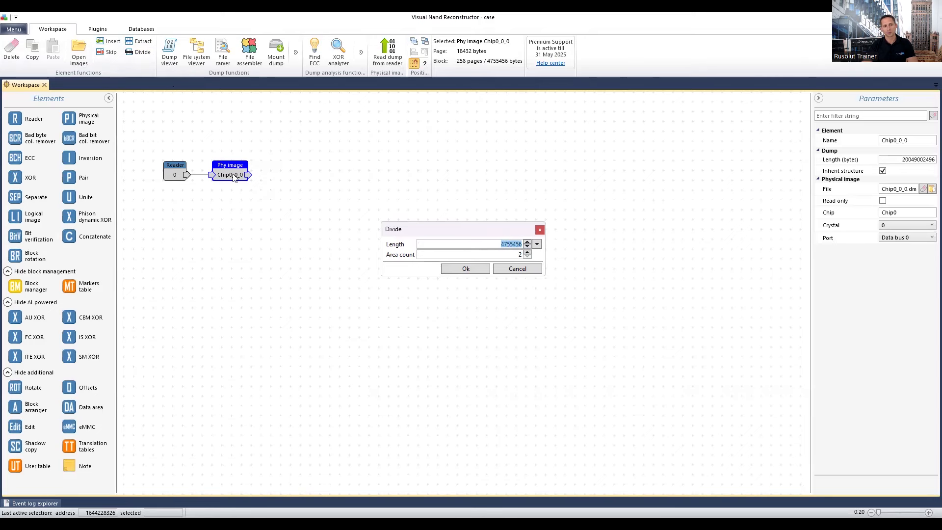
left_click(523, 254)
double_click(511, 244)
left_click(515, 244)
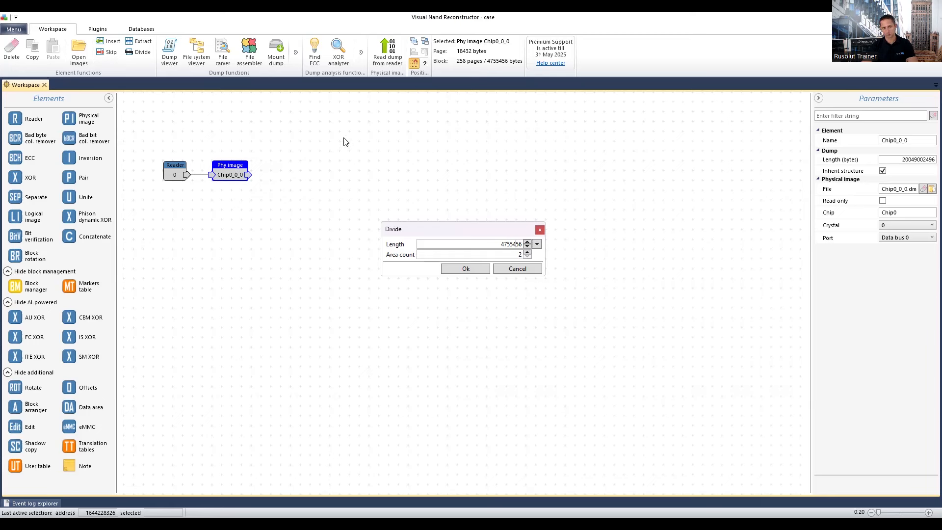
left_click(540, 229)
Reopen the Chip0_0_0 physical image and bring a deeper region with alternating block patterns into view in its bitmap
double_click(233, 173)
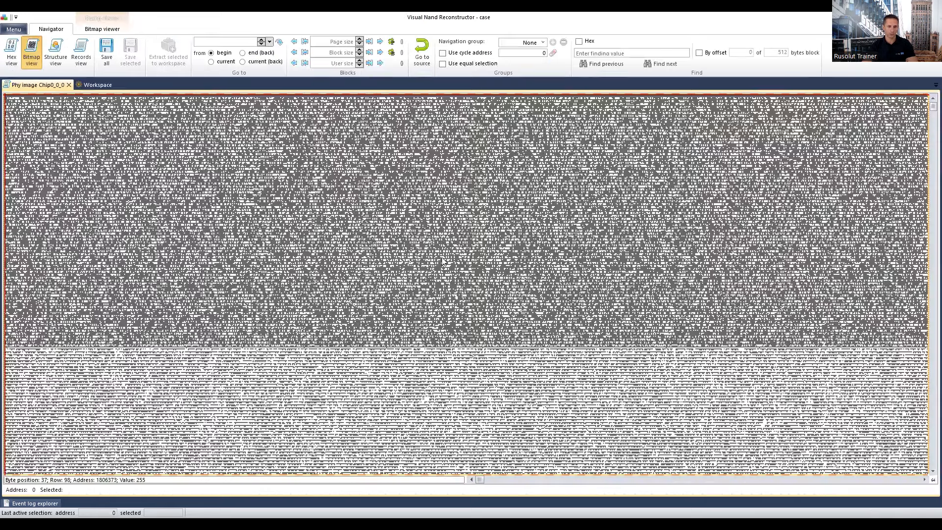
scroll(442, 261, "down", 1)
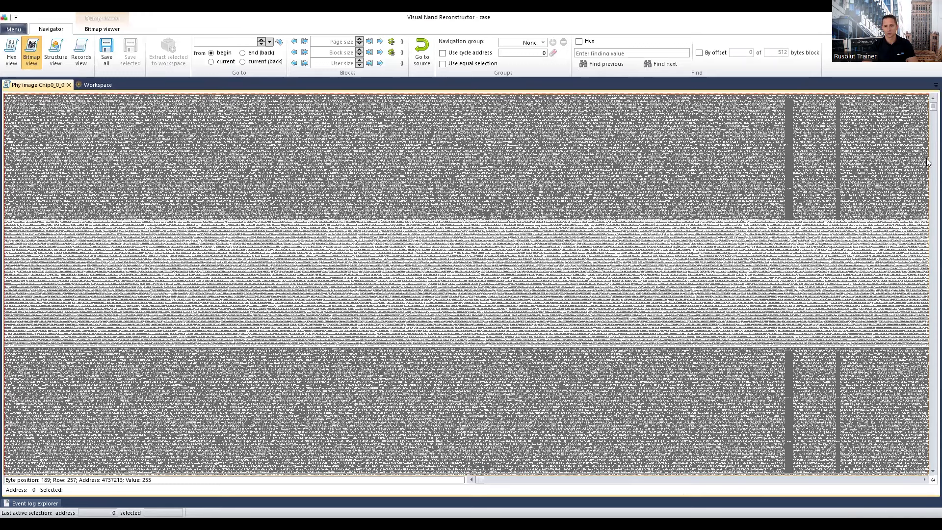
left_click_drag(933, 106, 927, 159)
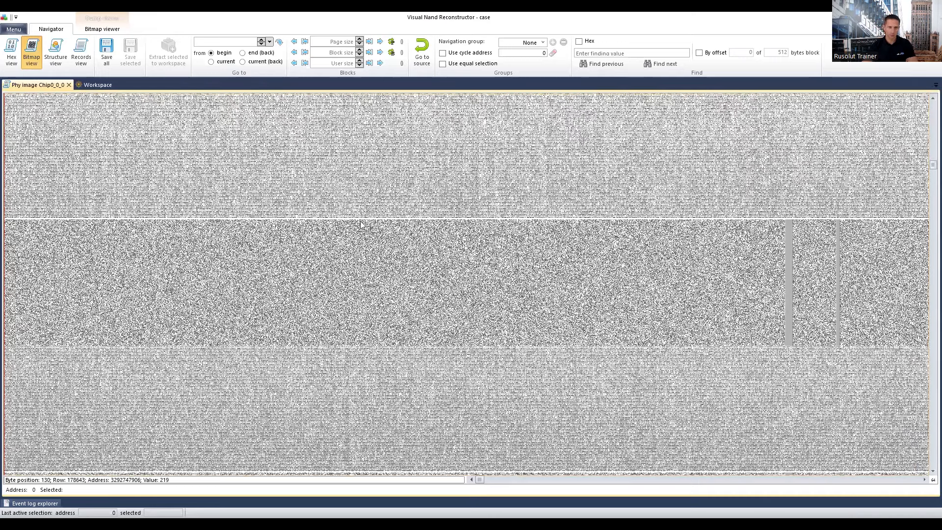
Place the position marker in turn on a striped block and its stripe-free neighbour to compare the alternating pattern
left_click(369, 190)
left_click(392, 296)
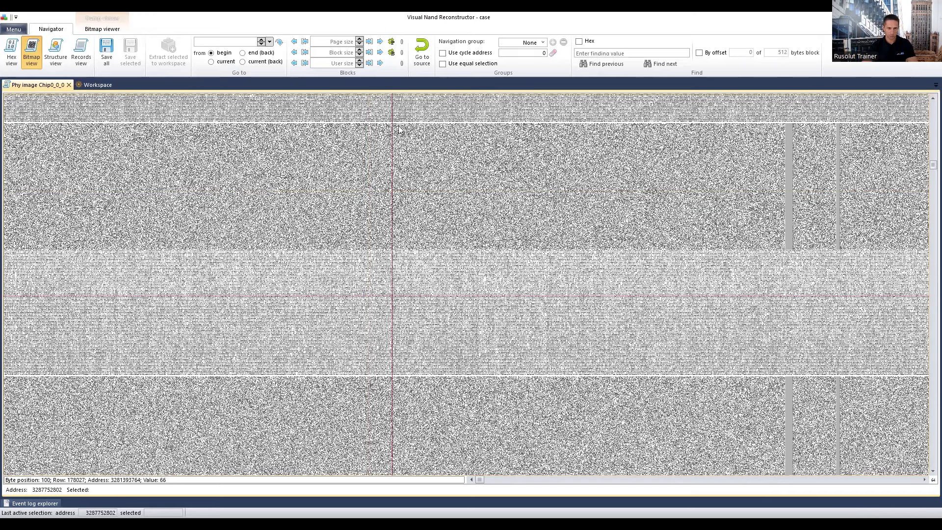
left_click(401, 250)
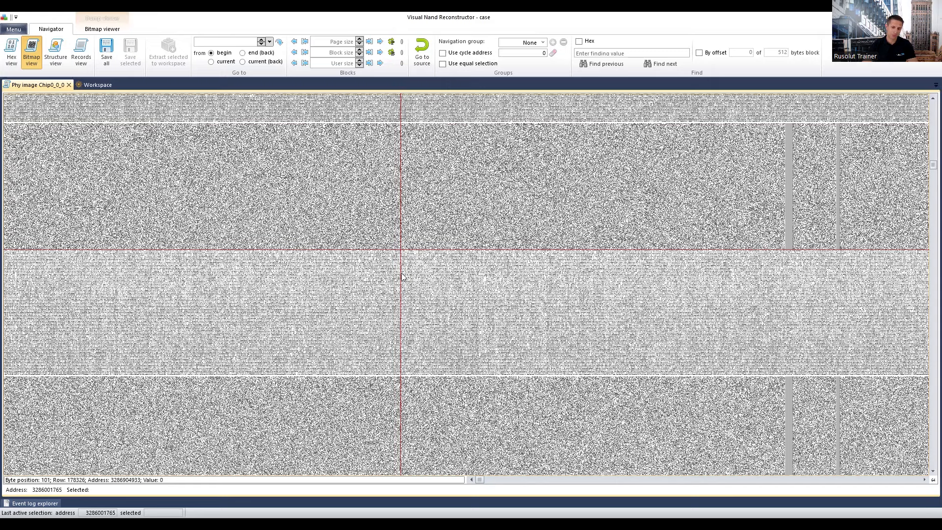
left_click(432, 367)
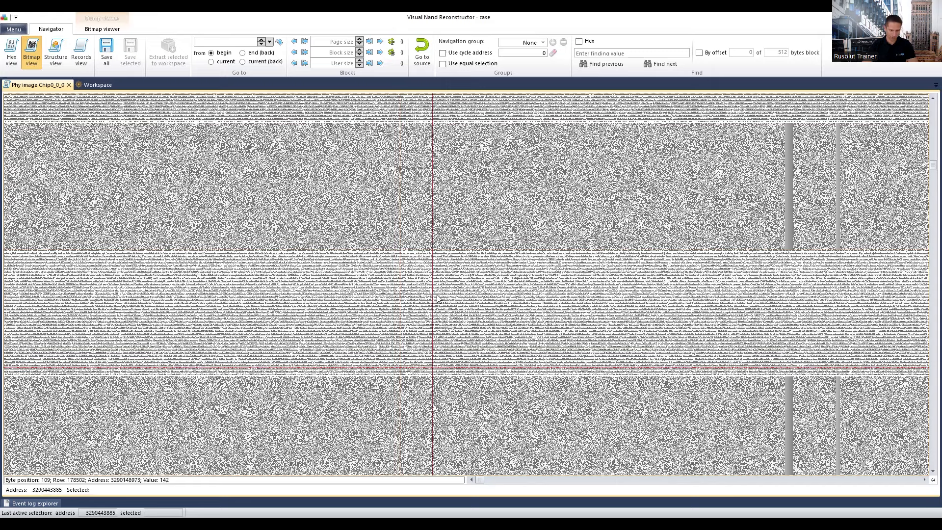
scroll(414, 251, "up", 1)
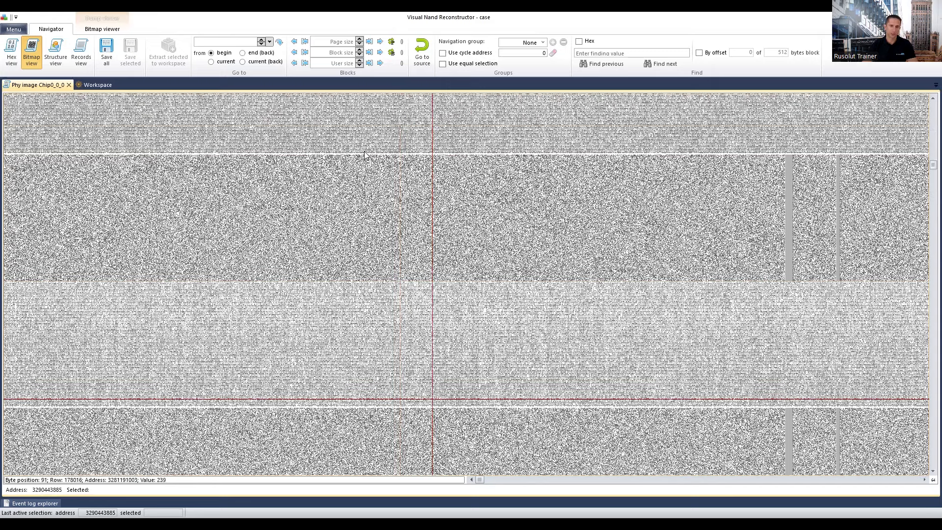
left_click(364, 218)
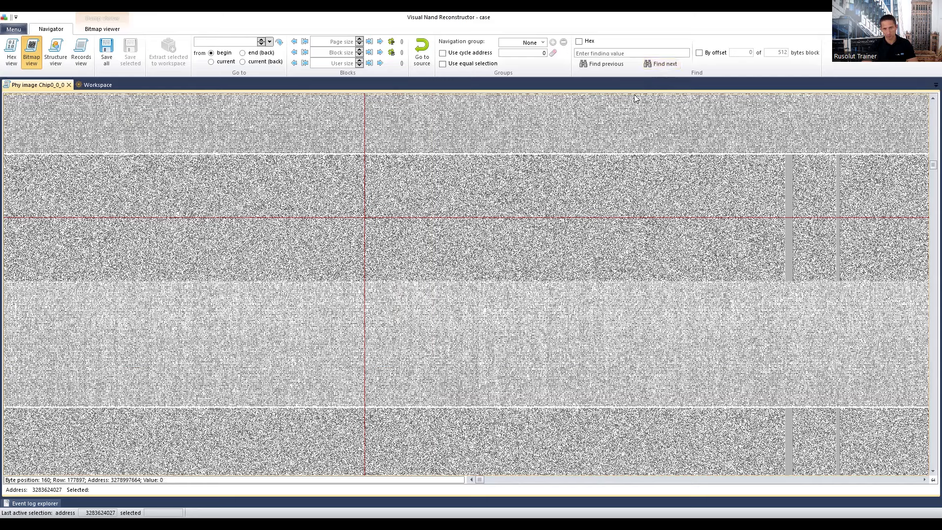
left_click(455, 338)
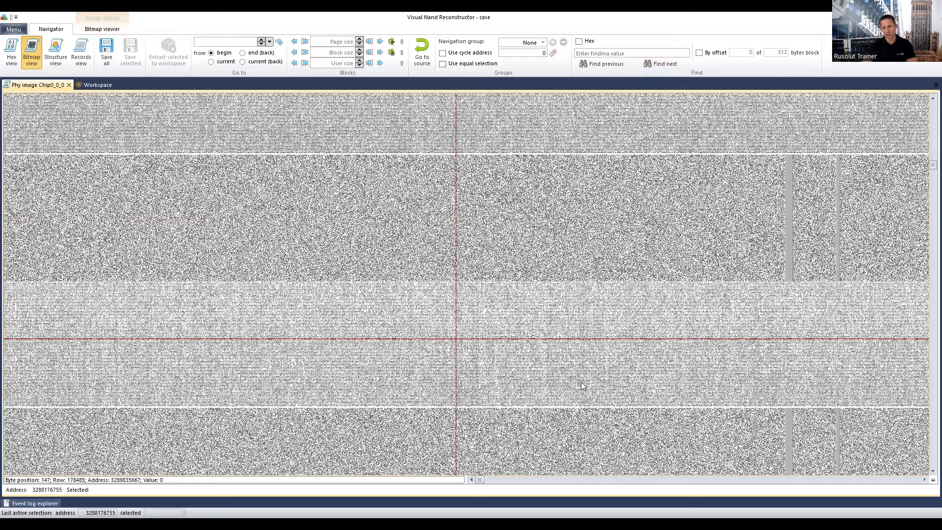
Trace the alternating block pattern through the following blocks with the position marker, and close the physical image
scroll(550, 379, "down", 1)
scroll(519, 378, "down", 2)
left_click(475, 368)
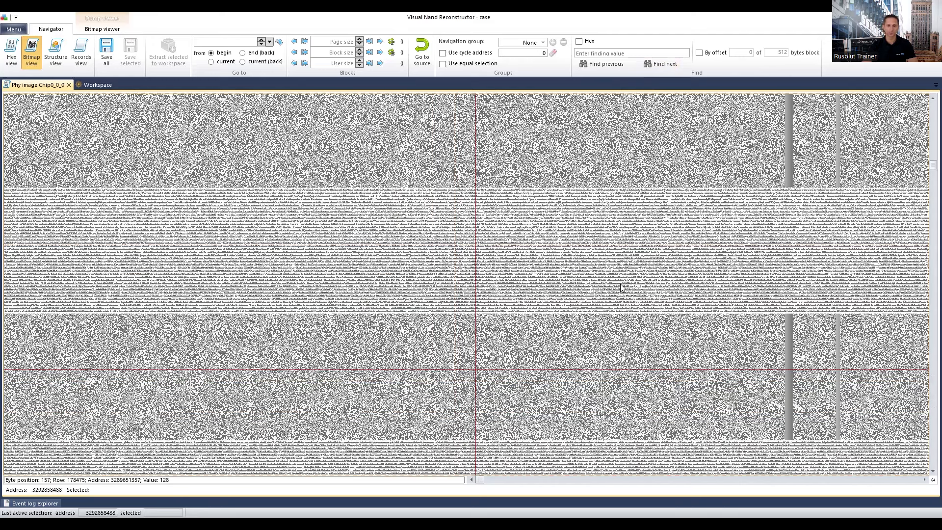
scroll(567, 363, "down", 2)
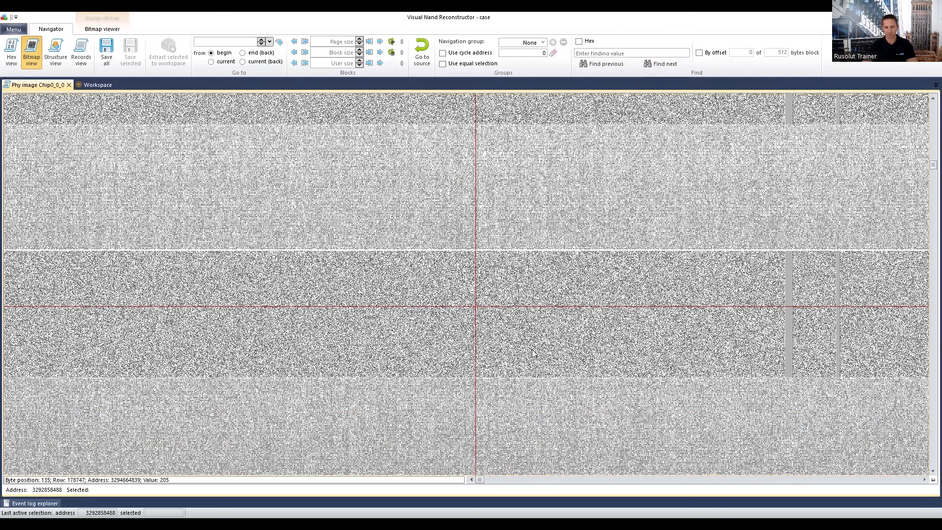
scroll(524, 355, "down", 1)
left_click(497, 293)
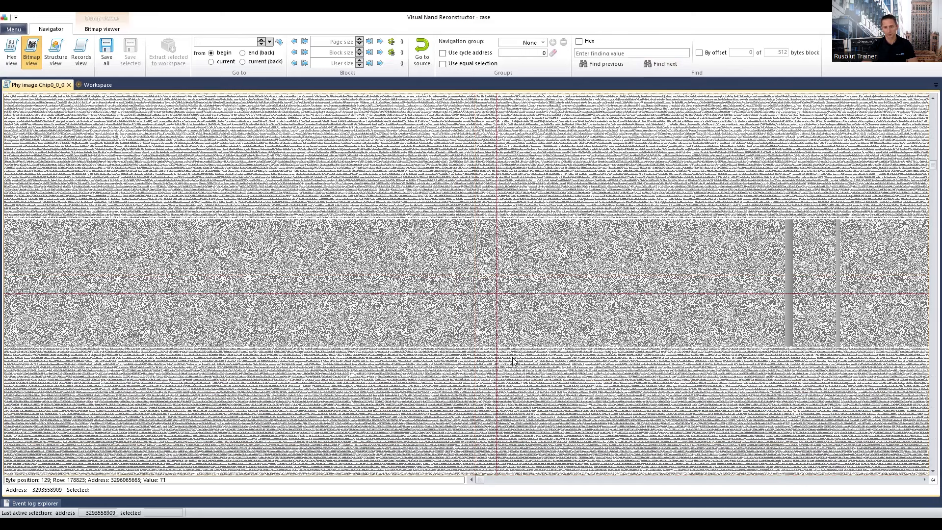
scroll(513, 360, "down", 2)
left_click(511, 358)
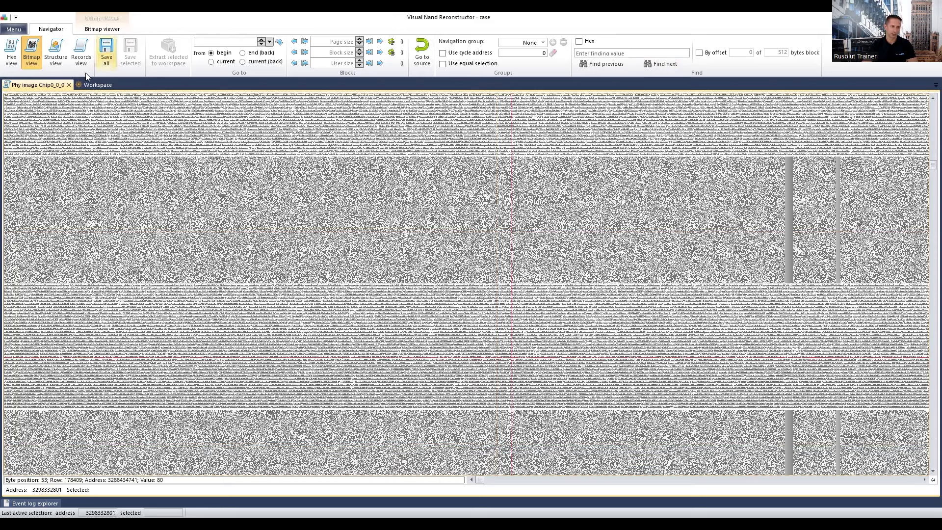
left_click(68, 85)
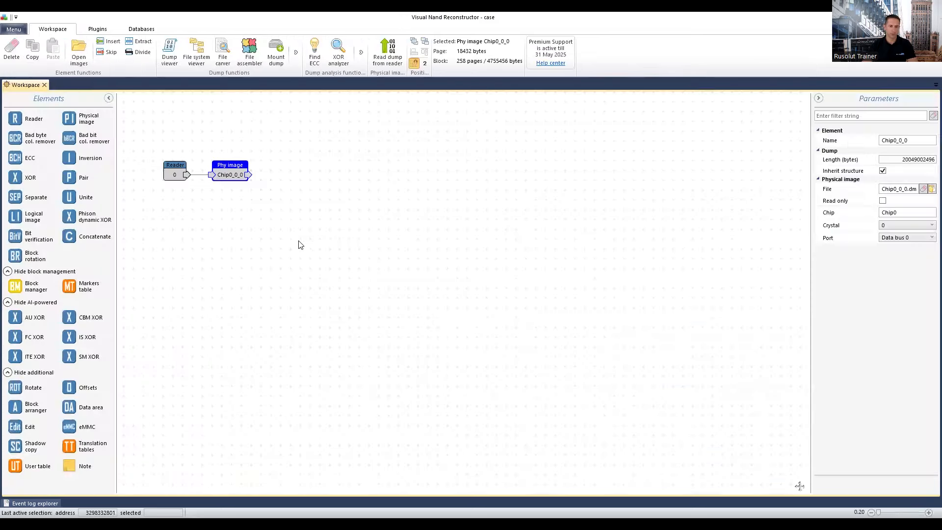
Divide the Chip0_0_0 image into 2 areas with a length of 4755456 and arrange the resulting Offsets elements beside it
left_click(136, 52)
left_click(481, 283)
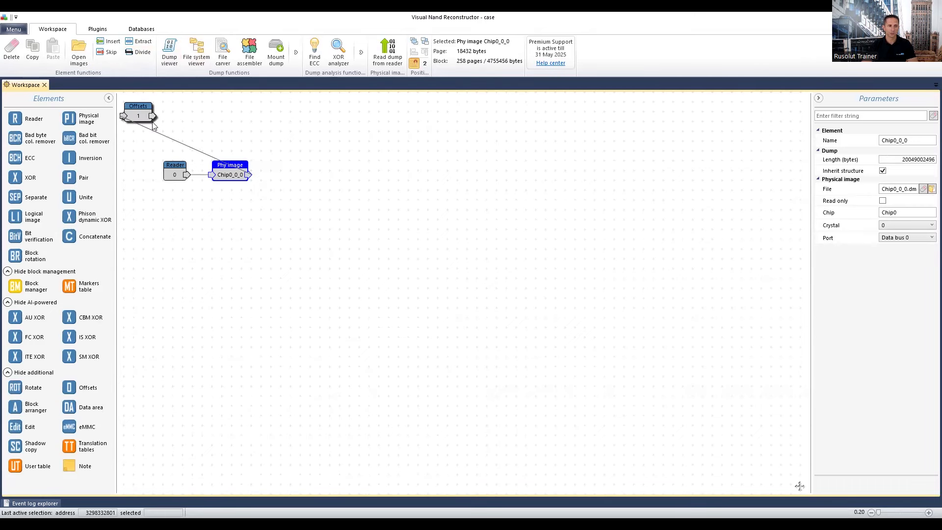
left_click_drag(139, 112, 325, 141)
left_click_drag(314, 265, 321, 237)
Open the Offsets 1 element in bitmap view and examine its blocks for vertical stripes at several depths
double_click(321, 237)
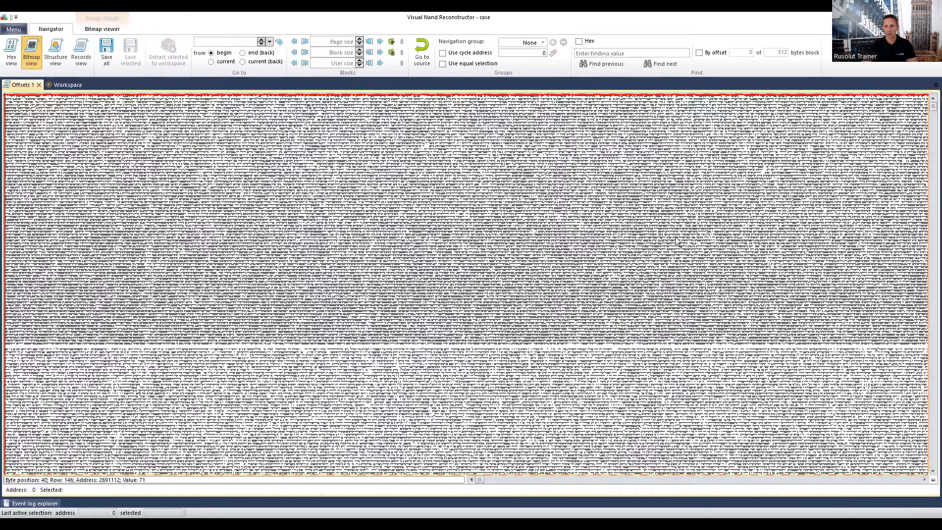
scroll(648, 254, "down", 1)
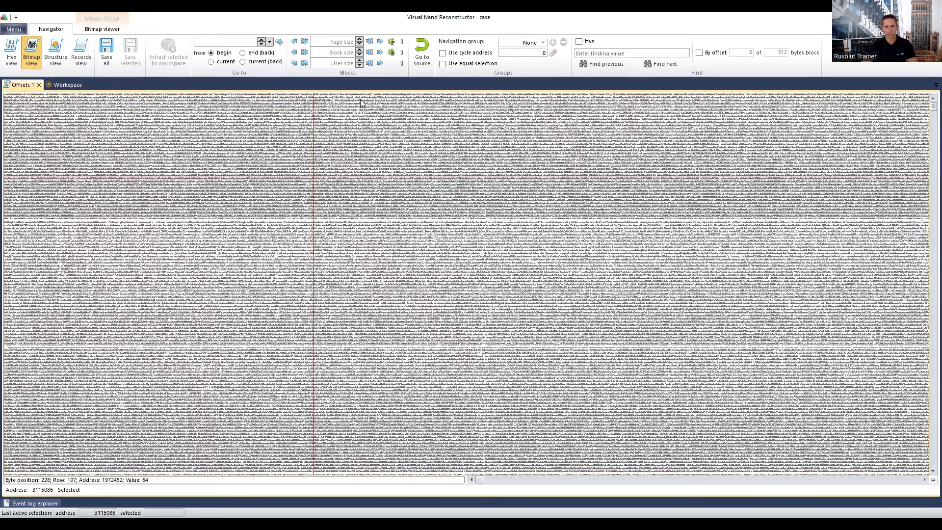
left_click(110, 31)
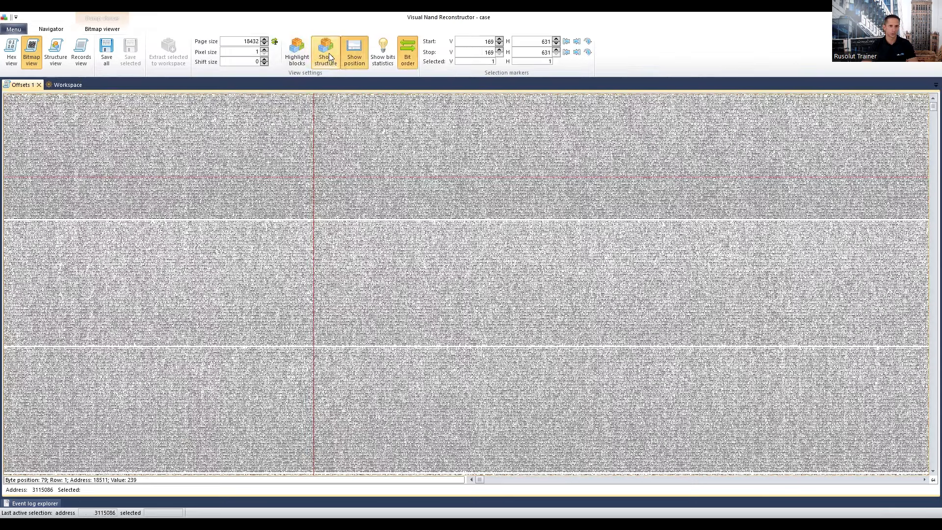
scroll(927, 129, "down", 3)
left_click_drag(926, 126, 924, 147)
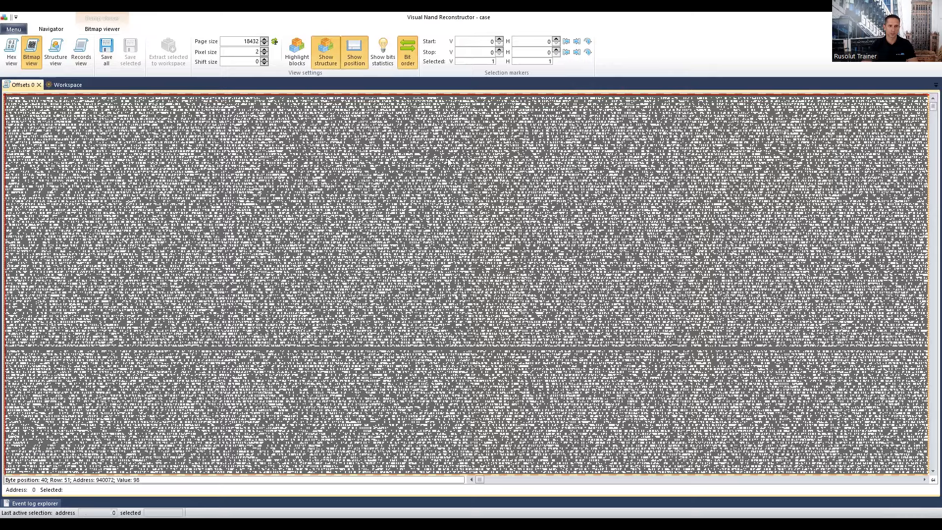
In the zoomed-out Offsets 0 bitmap, examine whether the vertical stripes run continuously through blocks deep in the image
left_click(700, 204)
scroll(736, 207, "down", 1)
left_click_drag(929, 108, 927, 213)
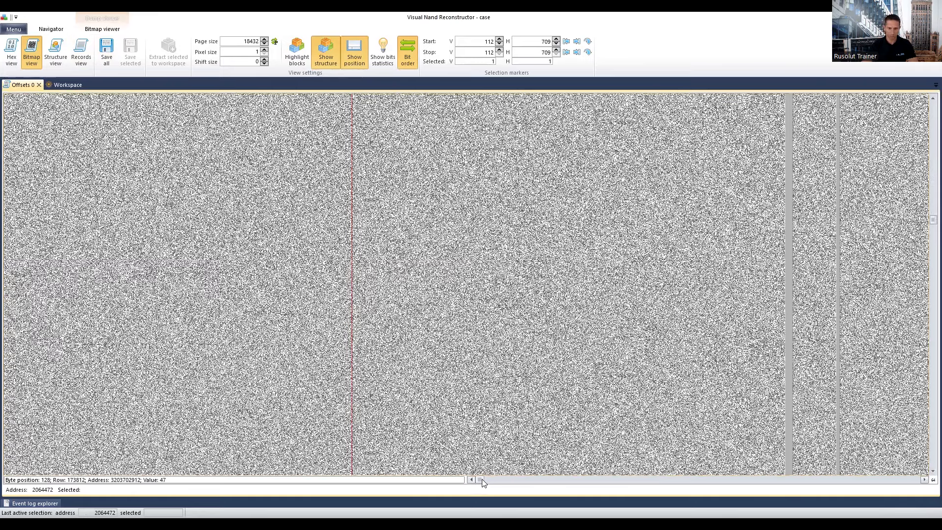
left_click_drag(484, 480, 485, 479)
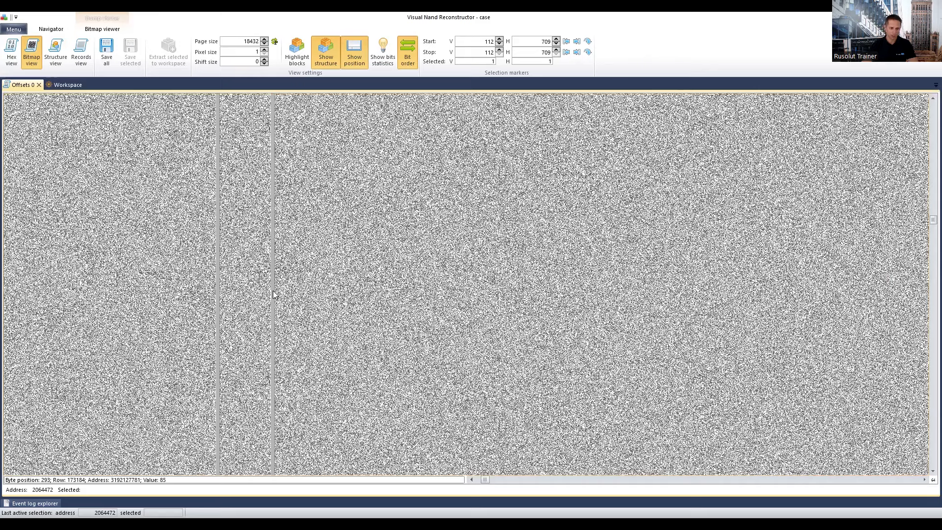
scroll(273, 294, "down", 2)
scroll(274, 295, "down", 2)
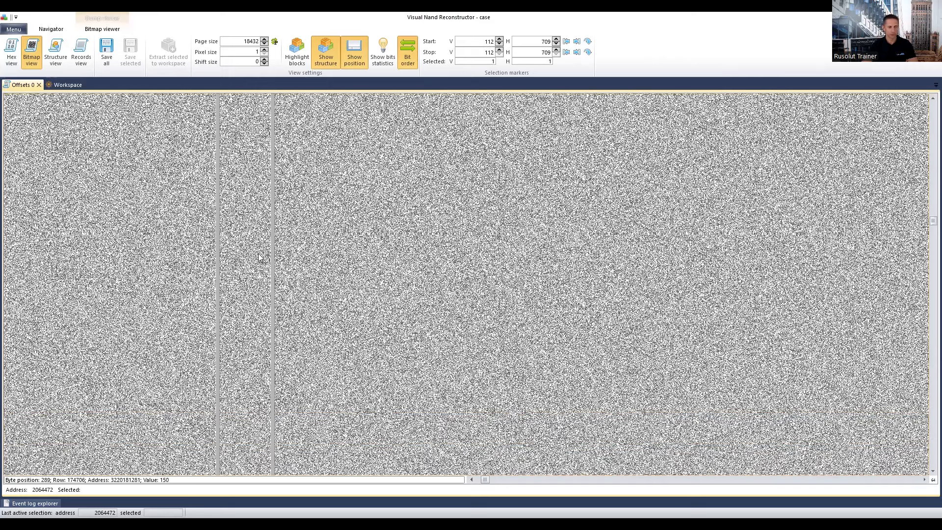
Close the Offsets 0 bitmap and move both Offsets elements closer to the Chip0_0_0 physical image, aligned one above the other
left_click(39, 85)
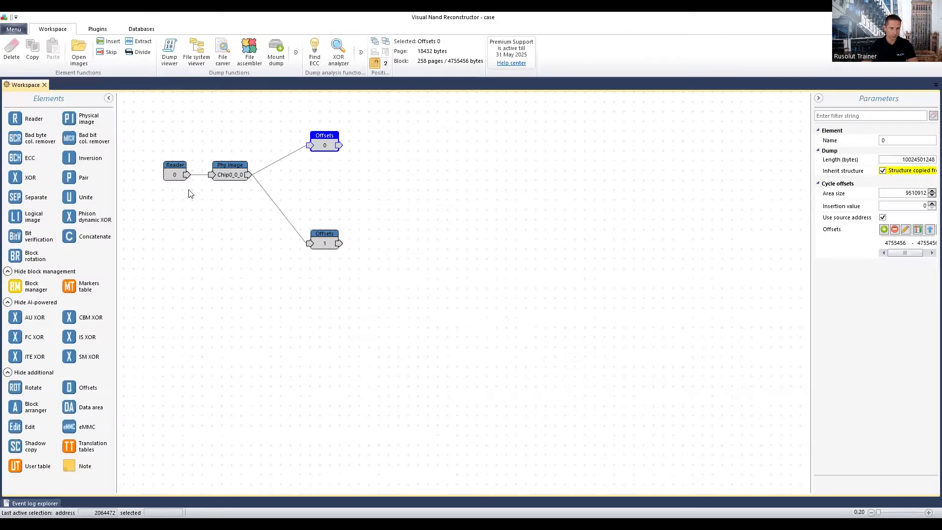
left_click(309, 222)
left_click(322, 146)
left_click_drag(320, 143, 291, 142)
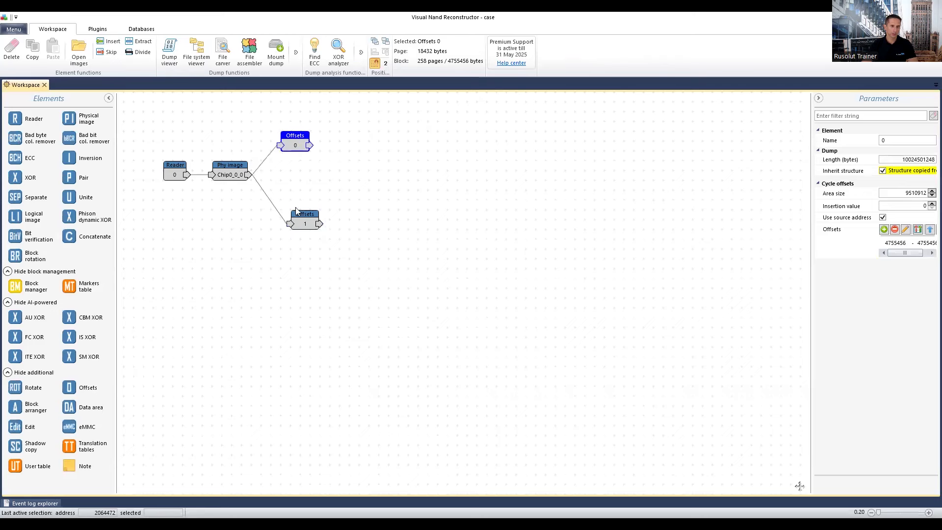
left_click_drag(302, 214, 282, 205)
left_click_drag(300, 142, 290, 142)
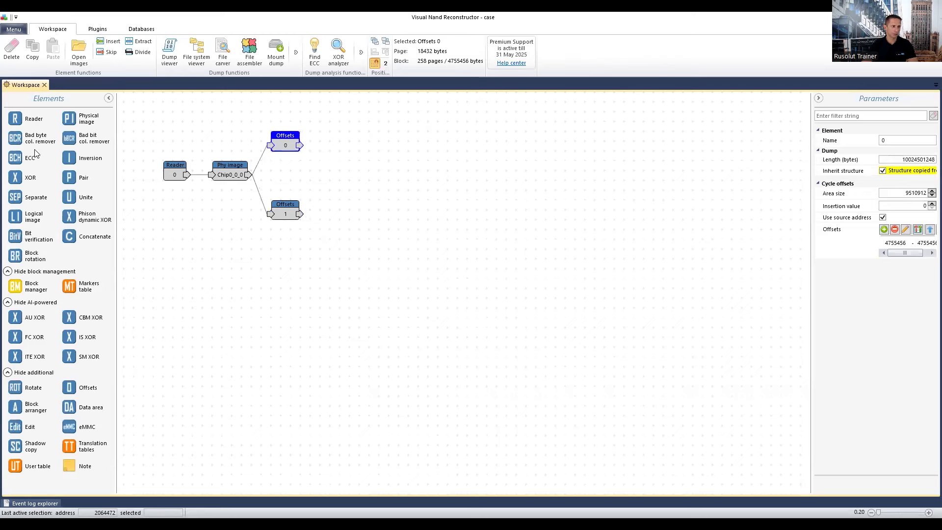
Add a Bad byte column remover element, connect it to the output of Offsets 0, and set its number of planes to 1 plane
left_click_drag(34, 137, 363, 144)
left_click_drag(300, 145, 352, 147)
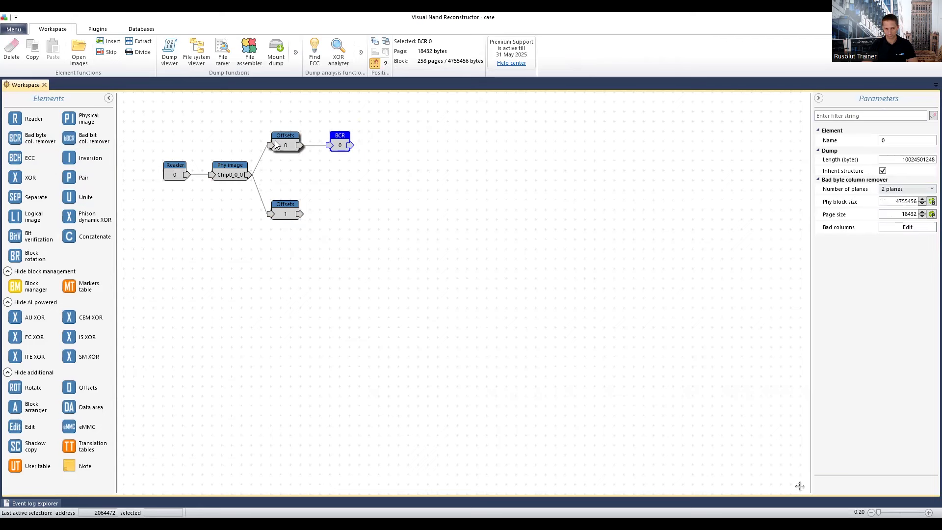
left_click(913, 190)
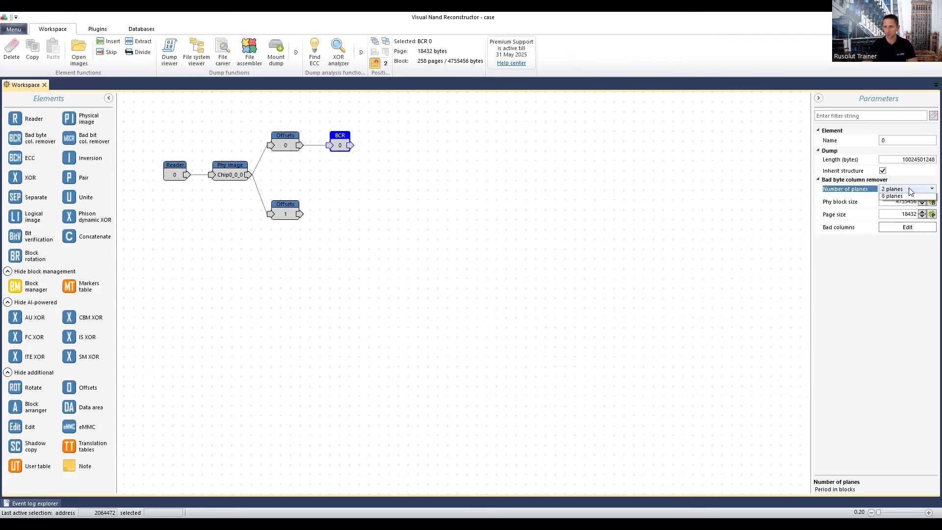
left_click(900, 198)
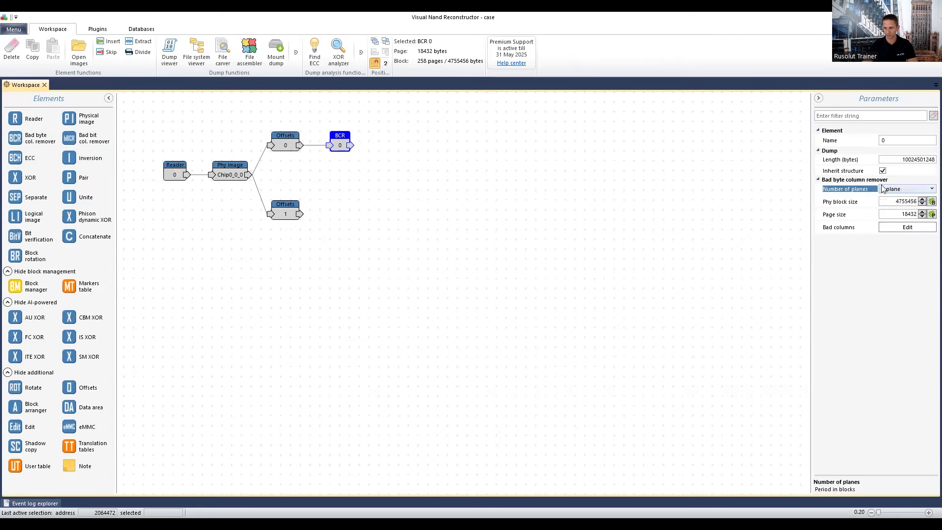
Open the bad columns of BCR 0 for editing and place the position marker in block 258
left_click(275, 141)
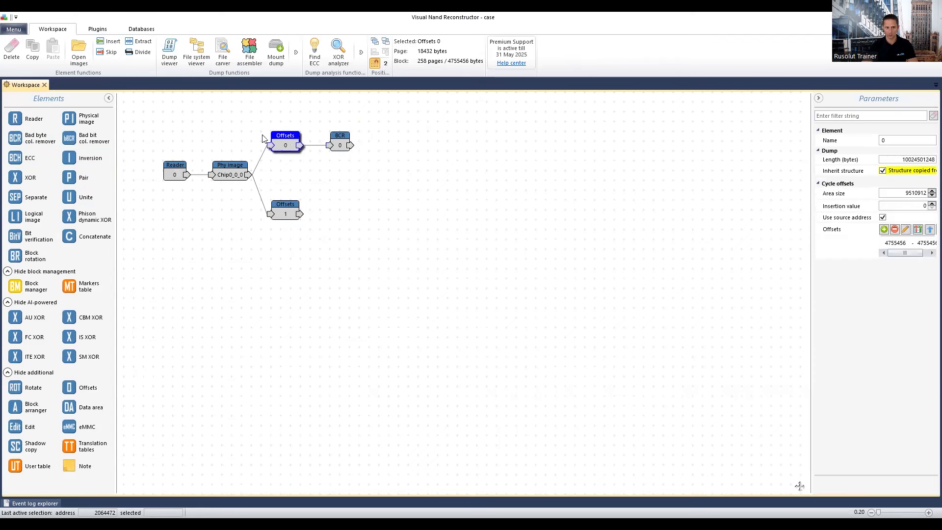
left_click(339, 145)
left_click(900, 229)
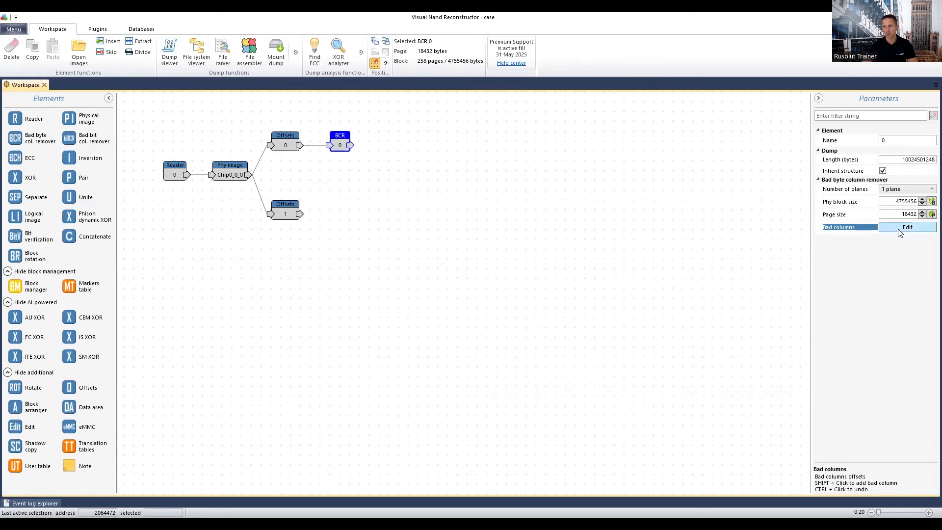
left_click_drag(726, 105, 724, 149)
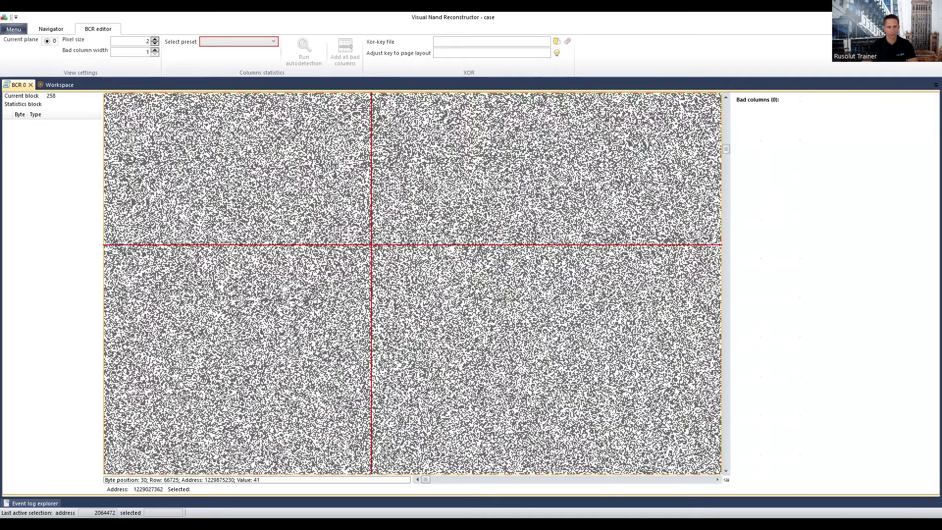
left_click(317, 300)
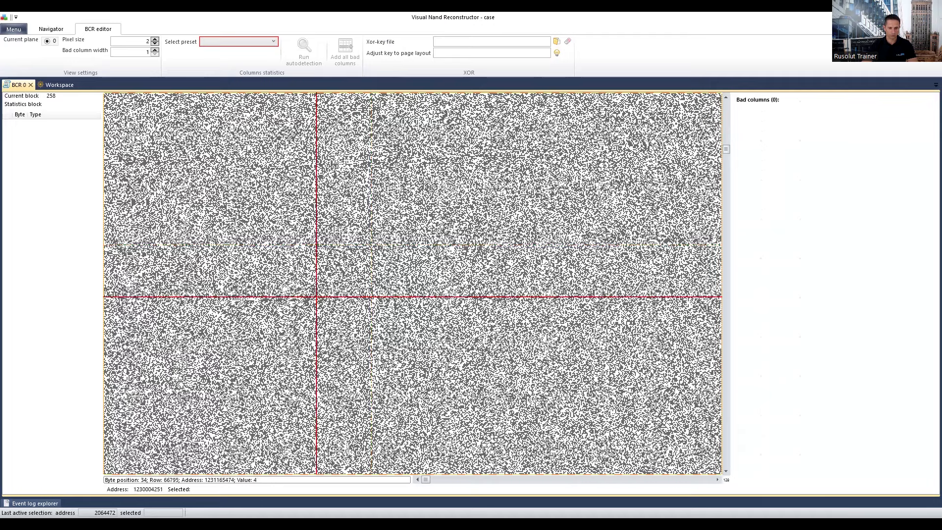
scroll(405, 346, "down", 2)
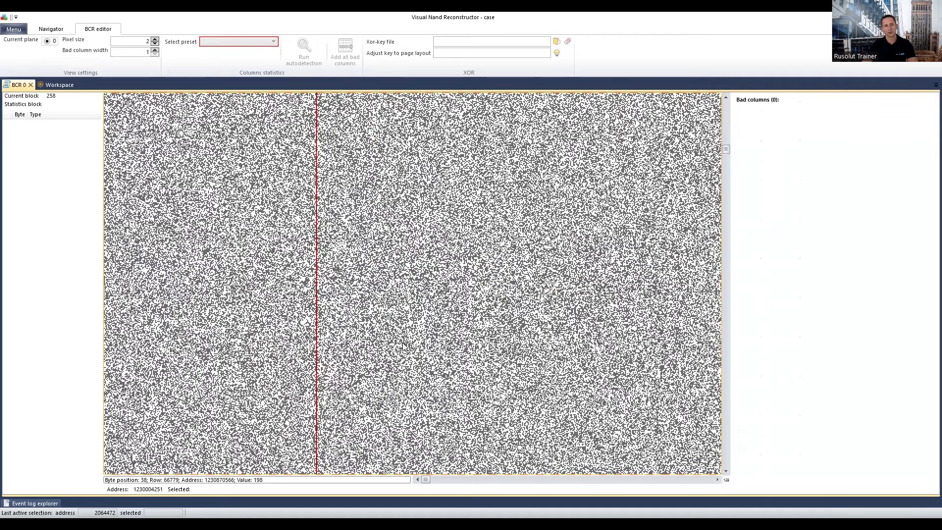
scroll(344, 323, "up", 2)
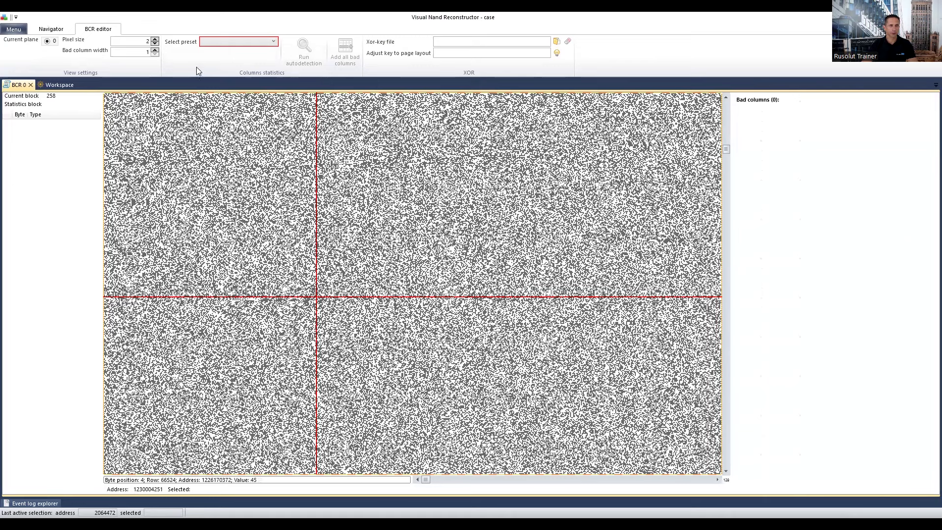
Choose the SiliconMotion_SMxxxx preset and run bad column autodetection on the current block
left_click(247, 45)
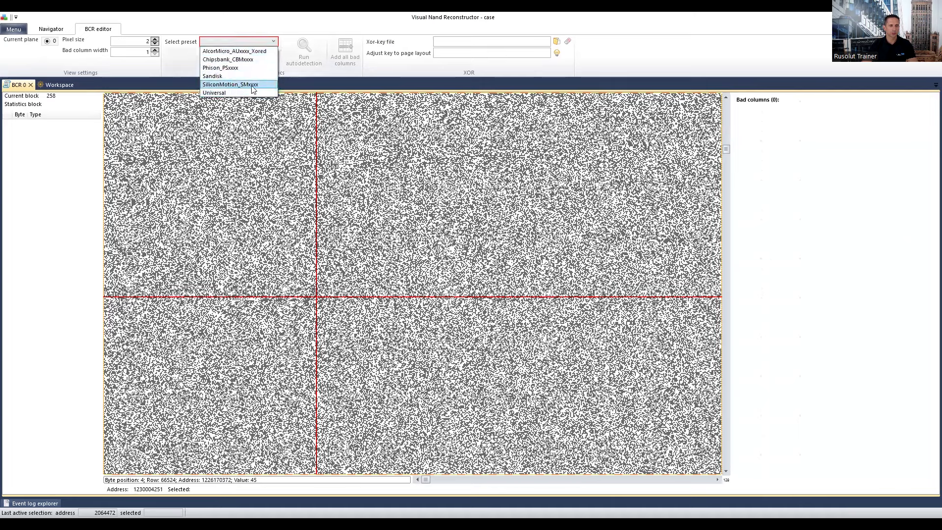
left_click(251, 84)
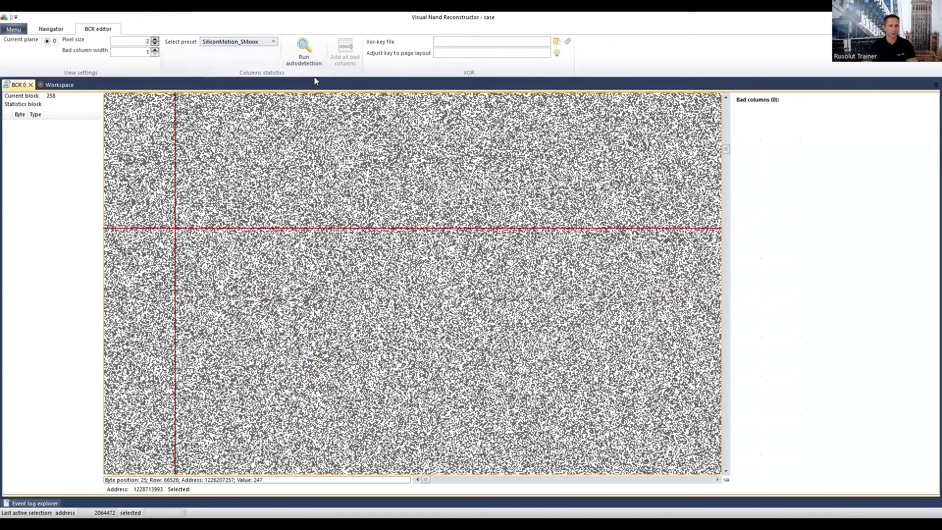
left_click(306, 51)
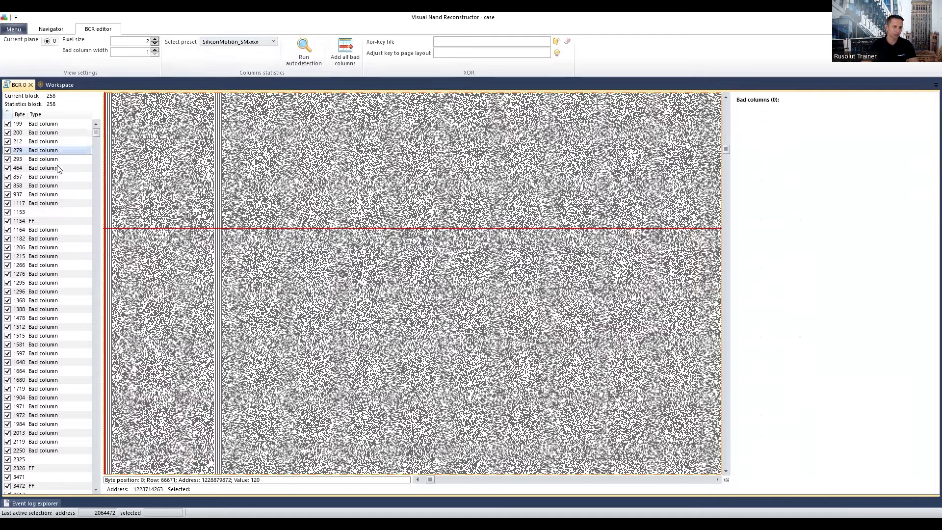
Inspect several autodetected columns in the bitmap, including bytes 279, 464, 1153 and 1154
left_click(58, 150)
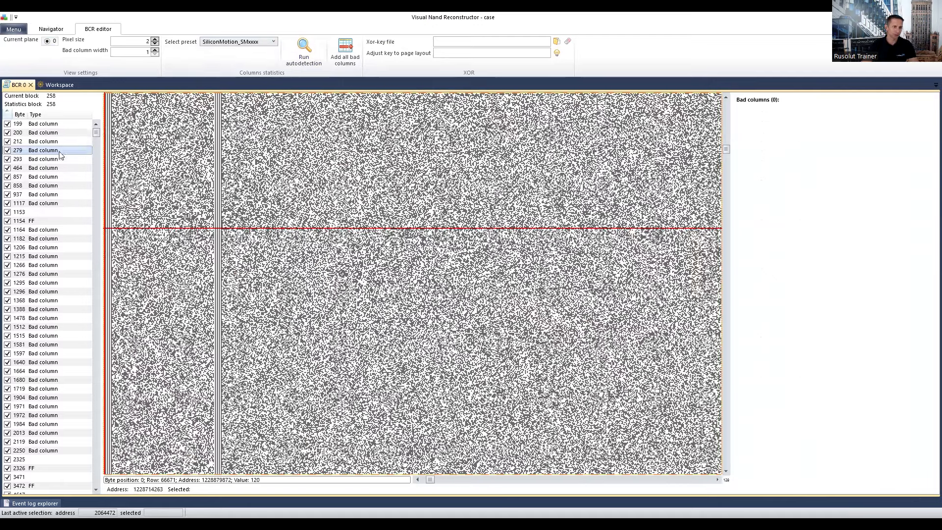
left_click(56, 176)
key("Up")
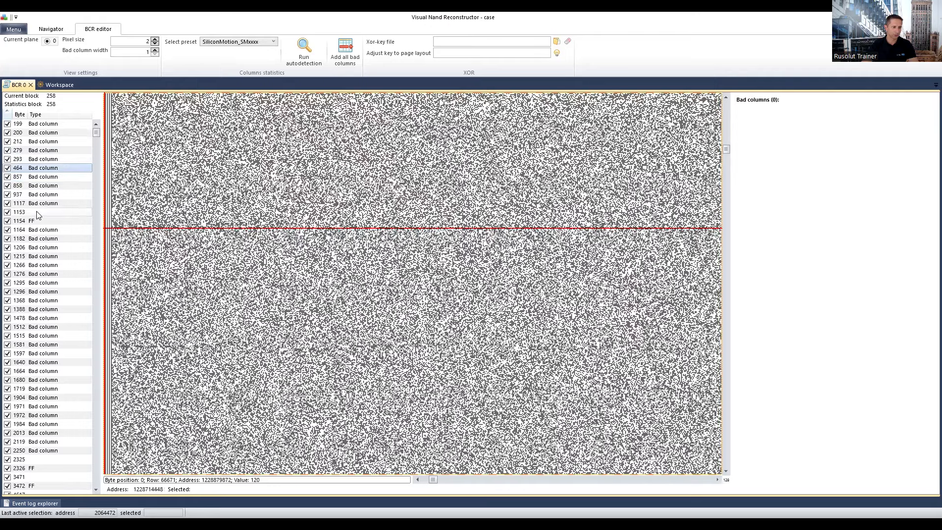
left_click(39, 213)
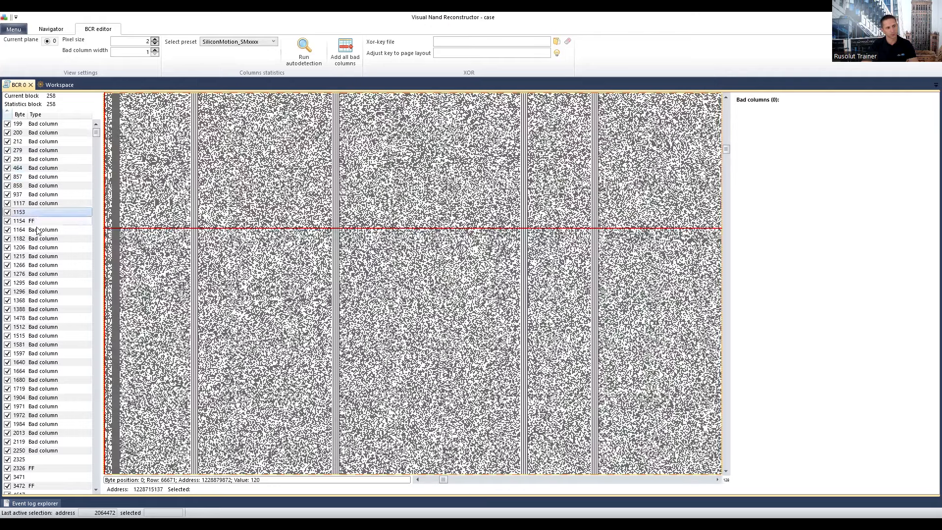
left_click(40, 222)
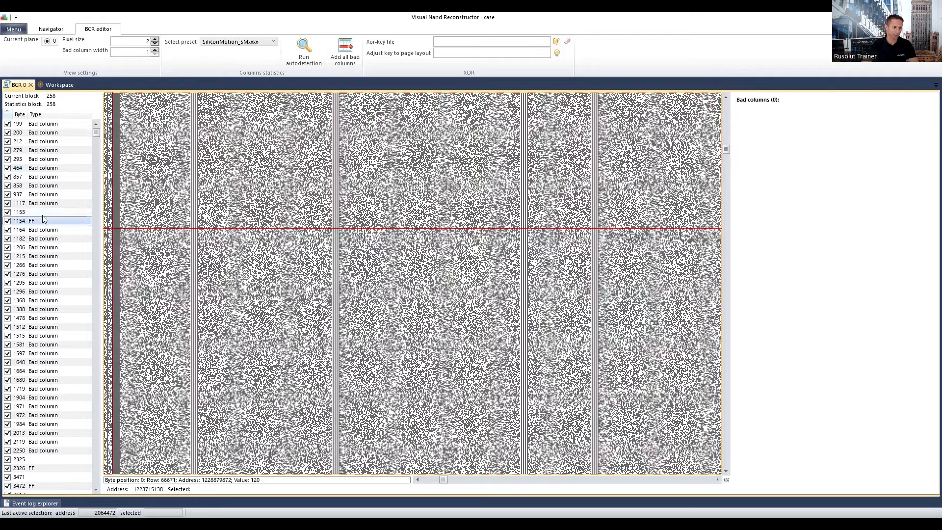
left_click(43, 212)
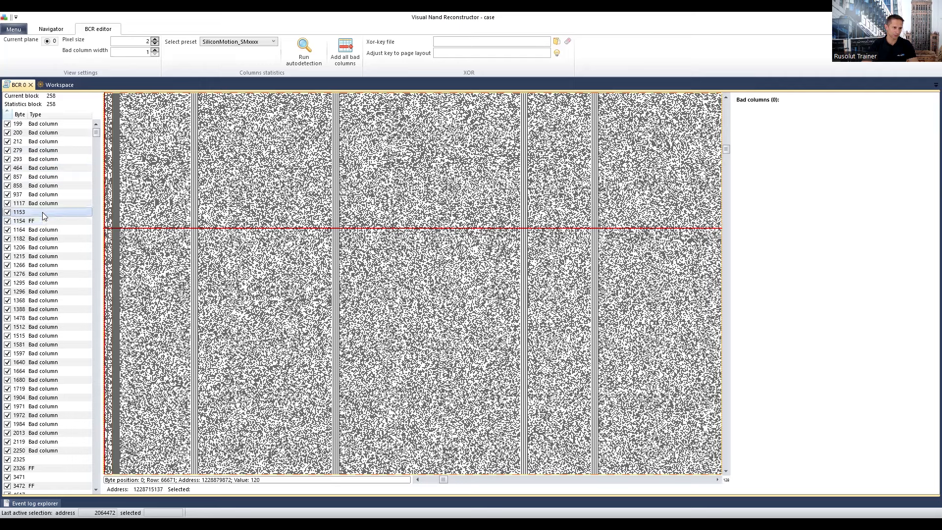
Examine the stripes around bytes 1153 and 1154 in the bitmap at pixel sizes from 2 to 5
left_click(417, 479)
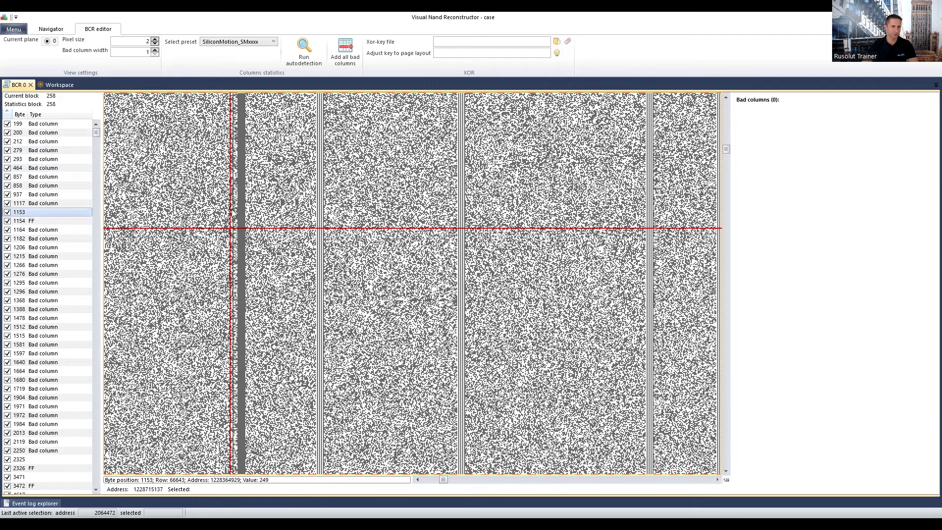
left_click(242, 221)
left_click(240, 221)
left_click(198, 240)
left_click(197, 250)
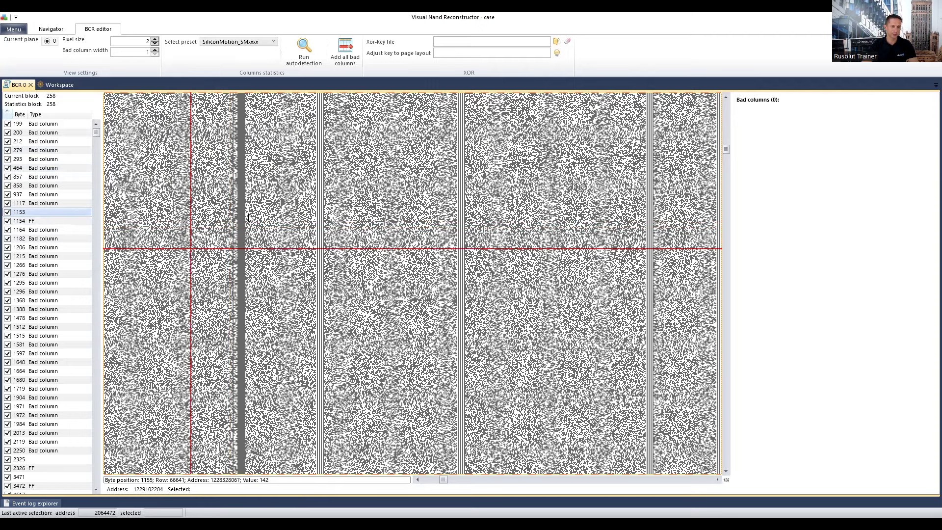
scroll(242, 190, "up", 2)
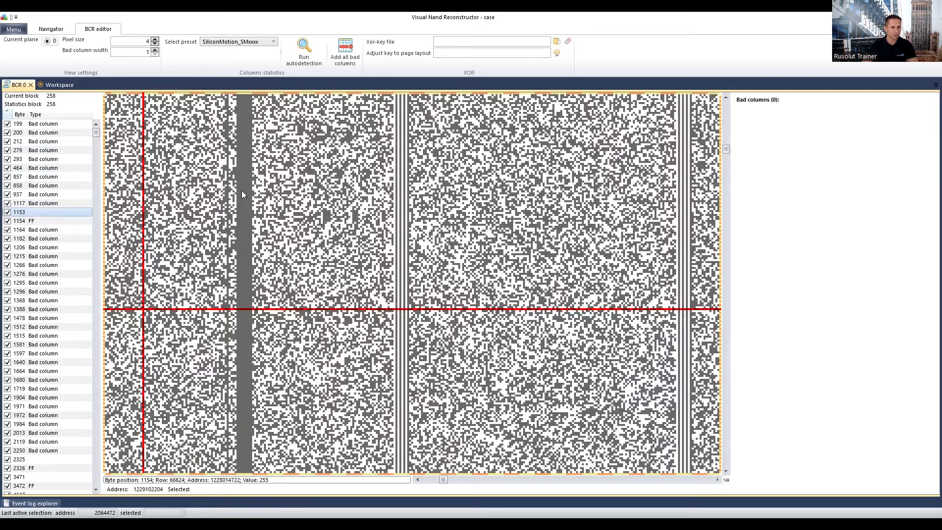
scroll(251, 129, "up", 1)
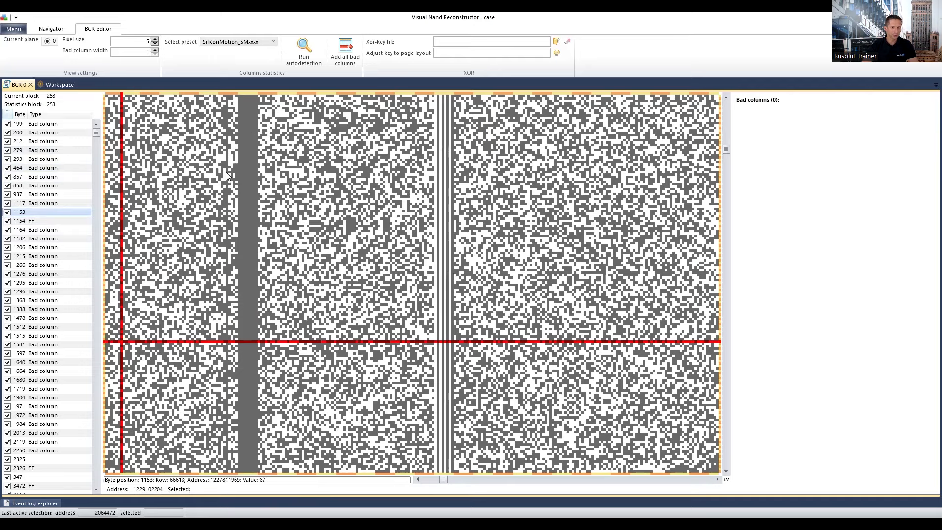
scroll(226, 249, "down", 2)
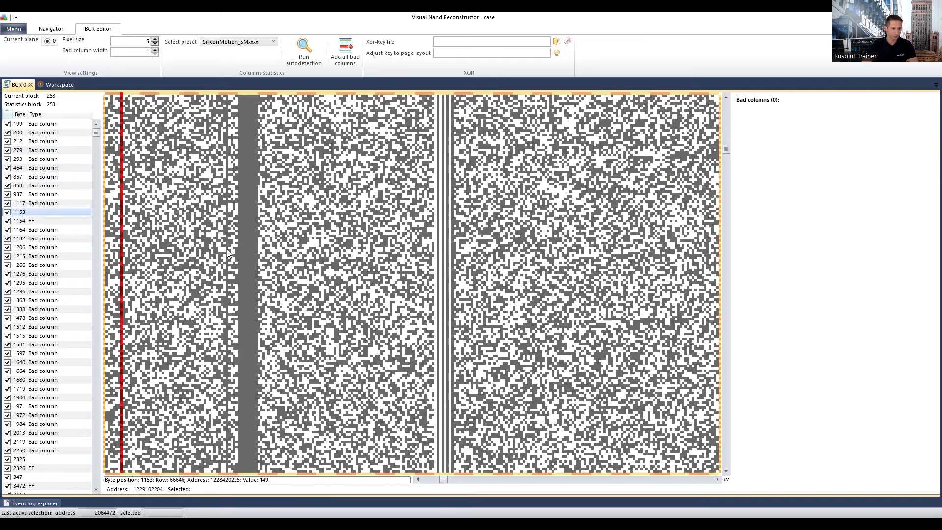
scroll(227, 249, "down", 2)
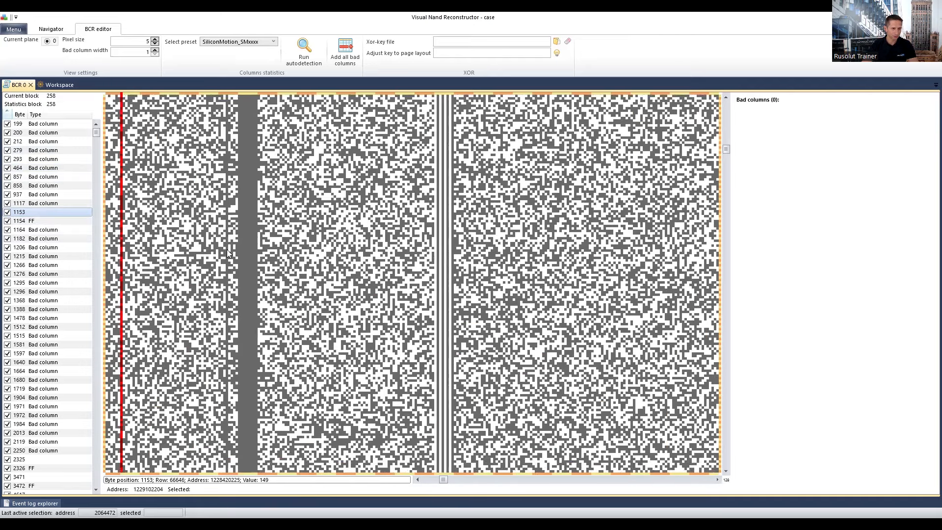
scroll(226, 250, "down", 1)
scroll(226, 249, "up", 1)
scroll(224, 224, "down", 1)
scroll(225, 224, "down", 1)
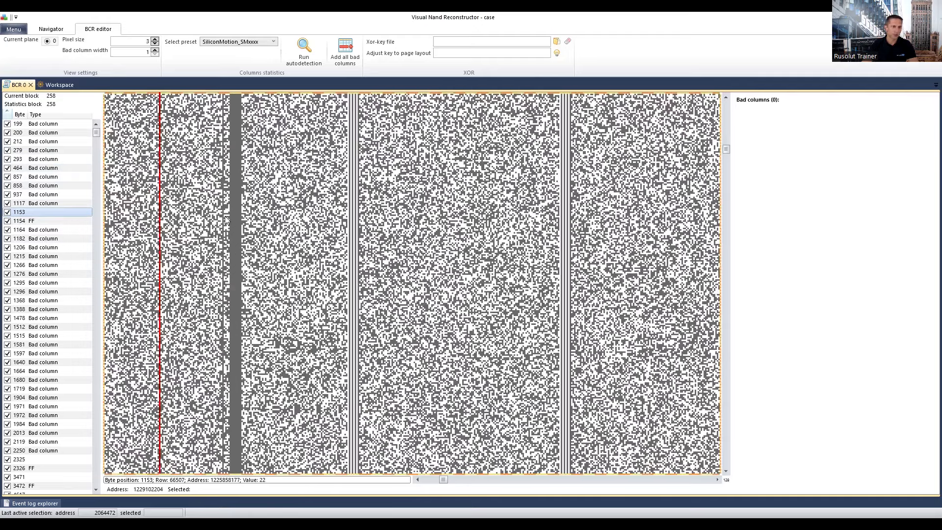
scroll(226, 219, "down", 1)
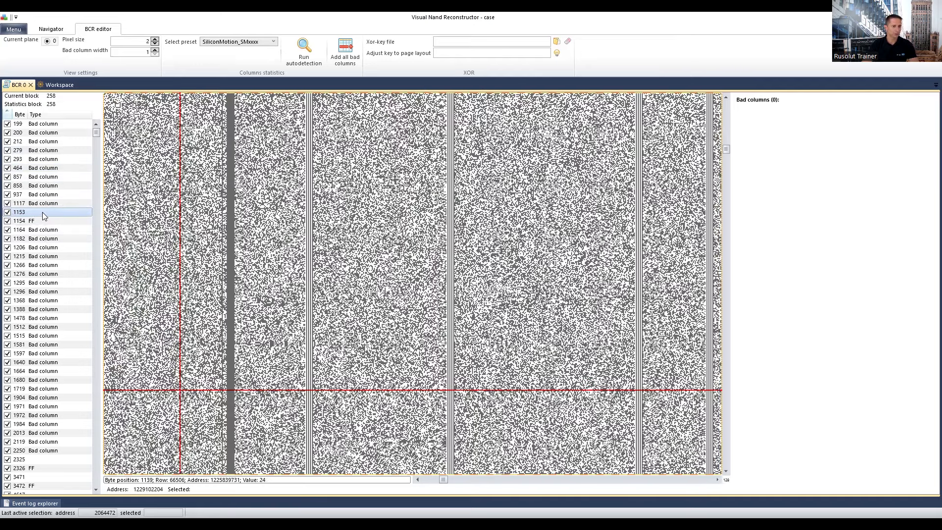
Uncheck all detected columns of the same blank type as byte 1153
key("Down")
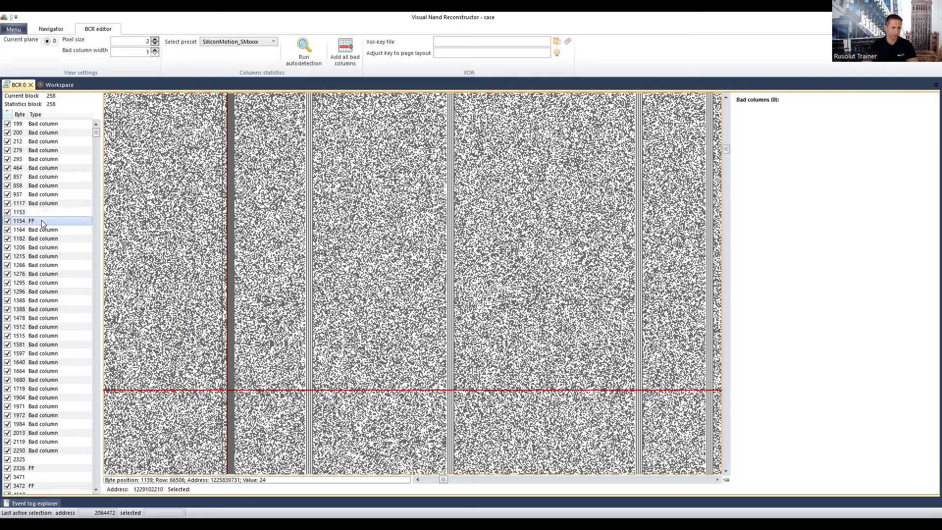
left_click(42, 212)
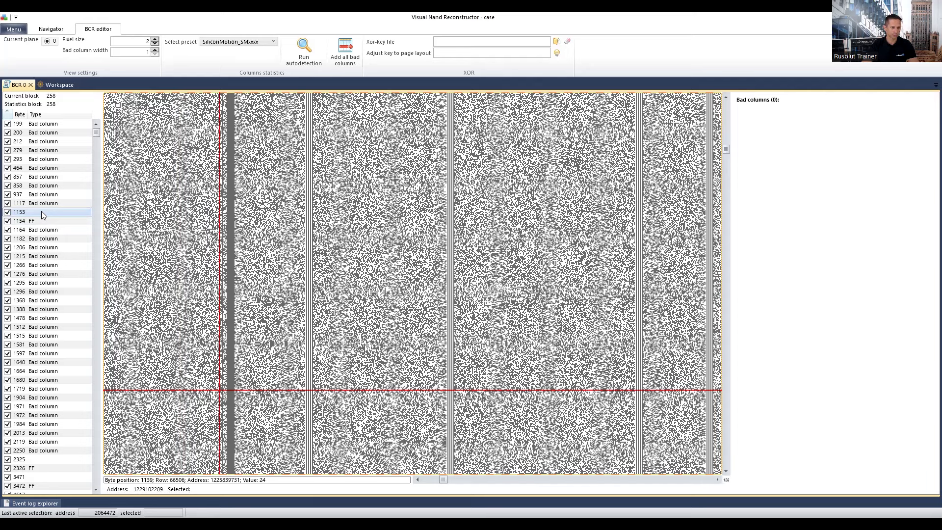
right_click(41, 211)
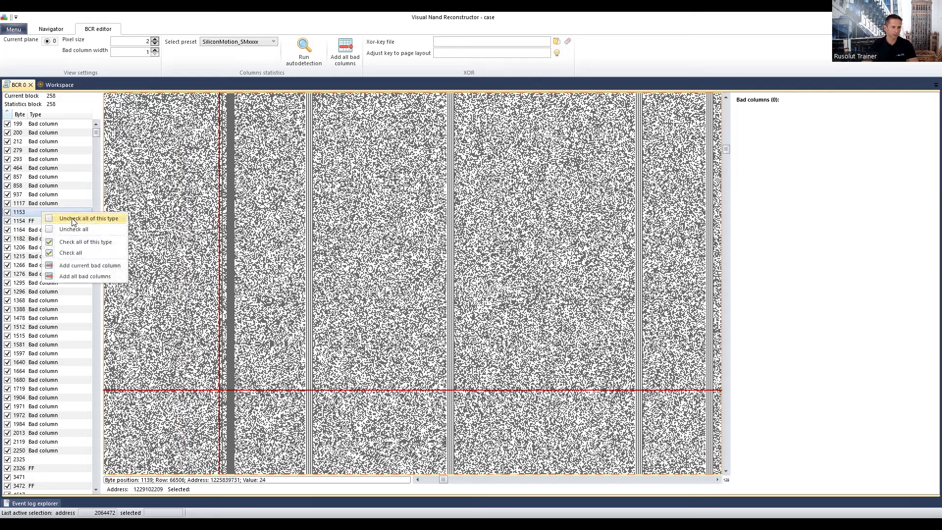
left_click(85, 222)
Uncheck all detected columns of type FF, using the entry for byte 12640
scroll(50, 306, "down", 14)
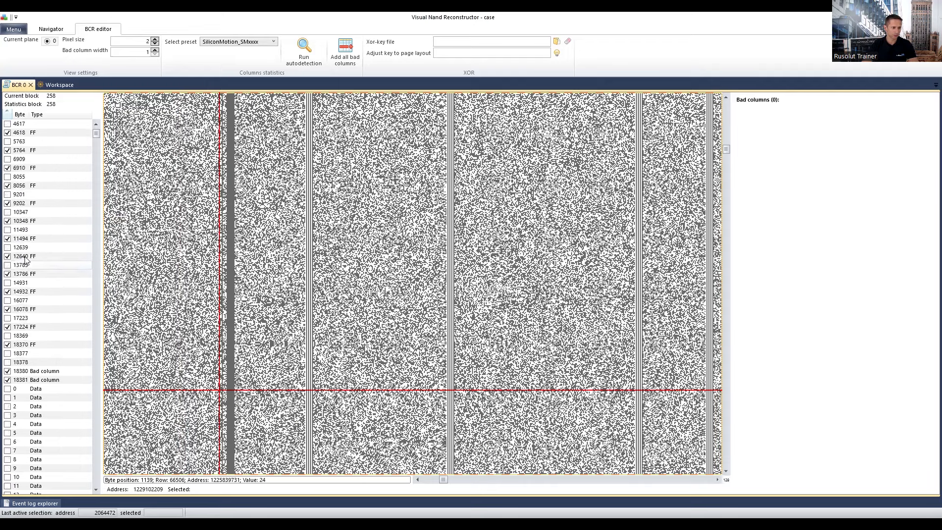
left_click(33, 260)
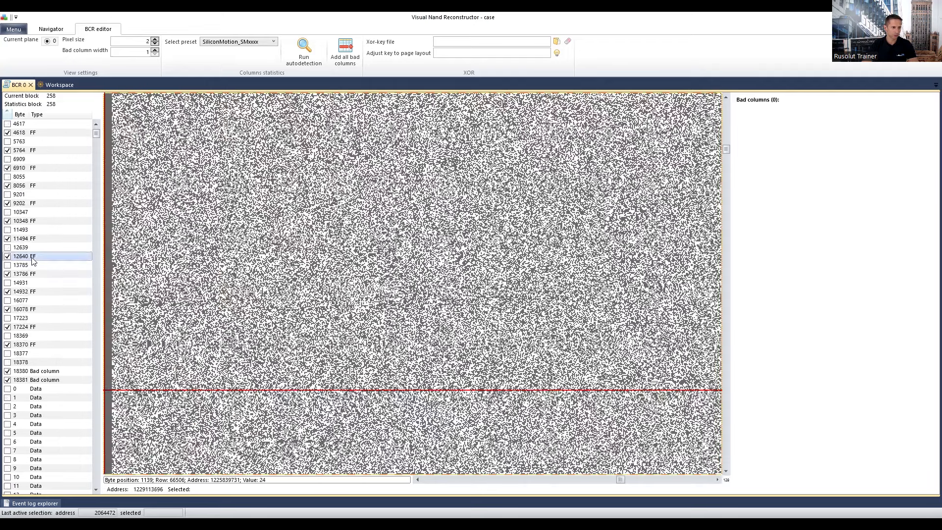
right_click(38, 259)
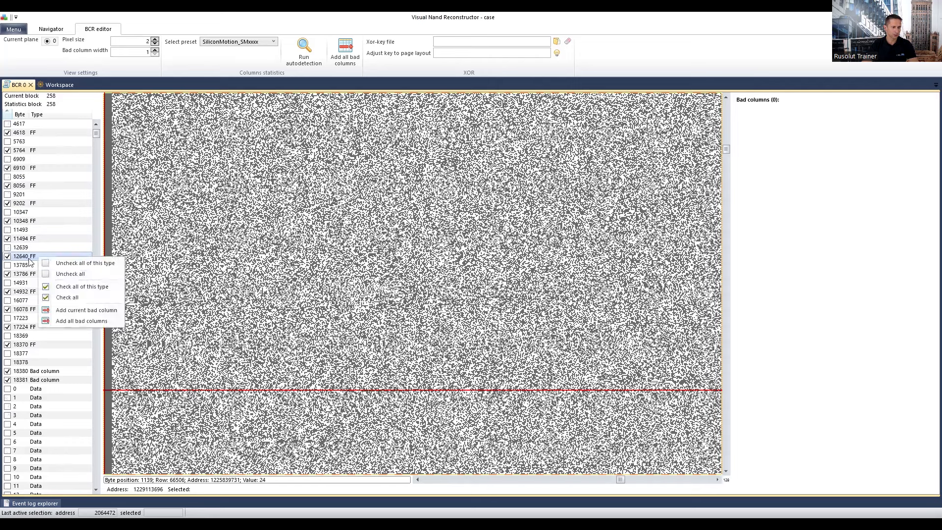
left_click(68, 265)
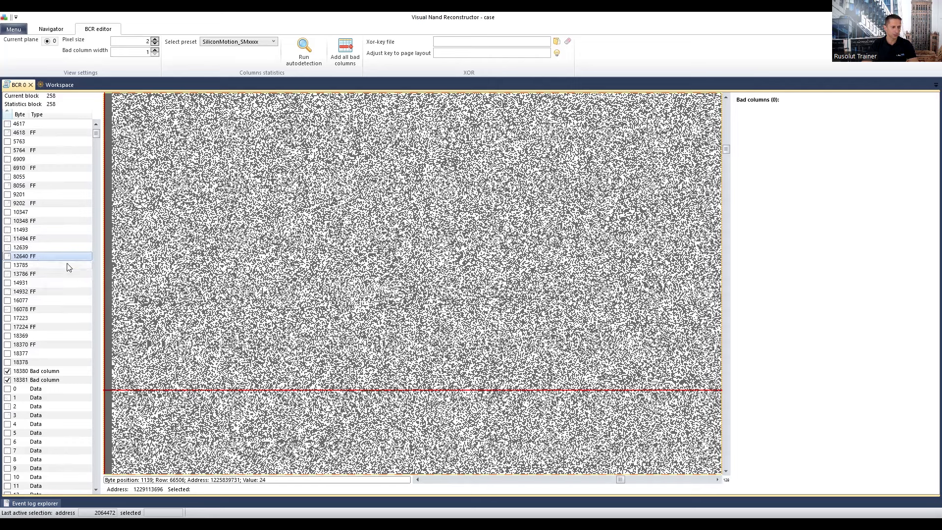
Inspect the remaining checked bad columns in the bitmap, including bytes 1972 and 18380
left_click(47, 374)
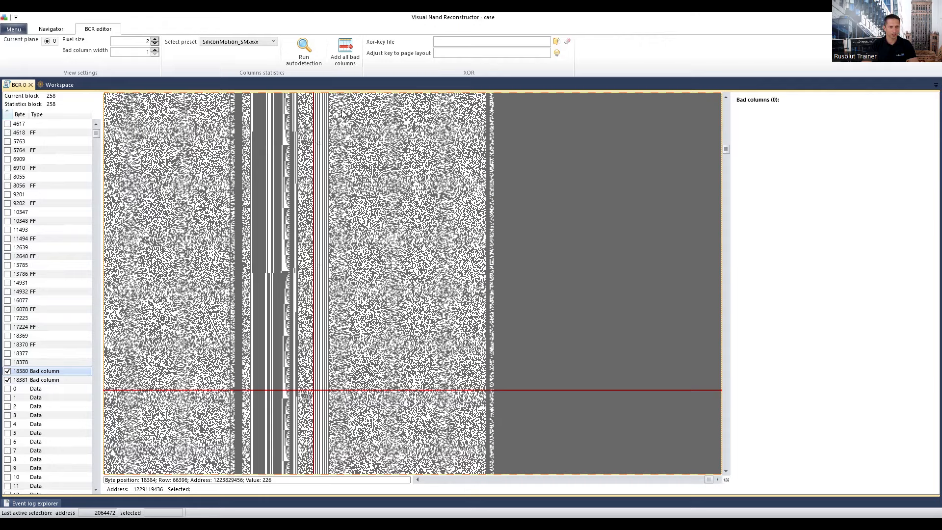
scroll(74, 265, "up", 9)
left_click(44, 177)
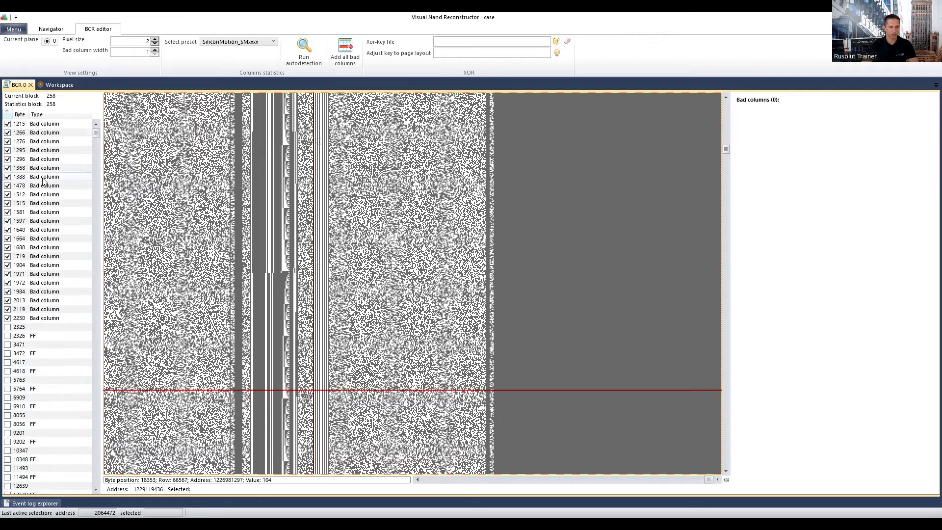
left_click(34, 259)
left_click(41, 282)
scroll(54, 292, "down", 2)
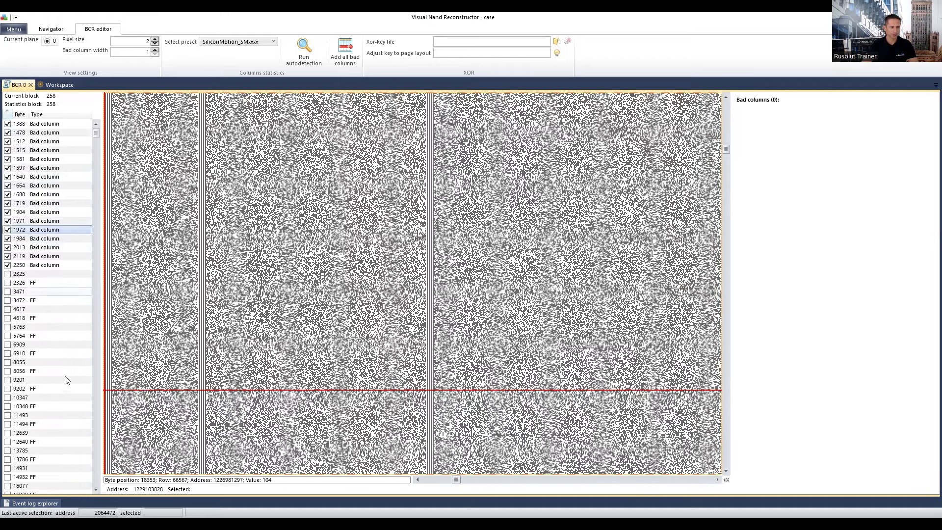
scroll(54, 452, "down", 4)
left_click(54, 451)
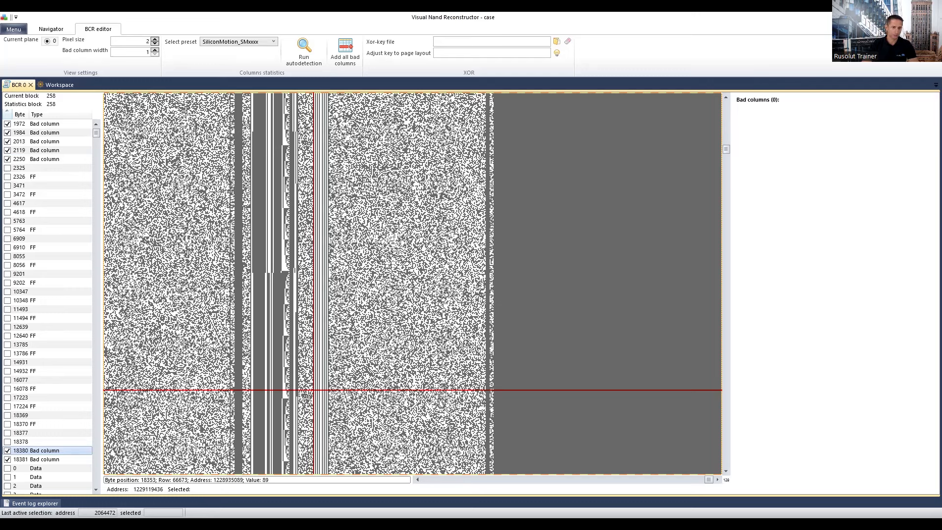
Uncheck bad columns 18380 and 18381 and add all remaining checked columns to the bad column list
left_click(8, 459)
left_click(35, 452)
left_click(40, 460)
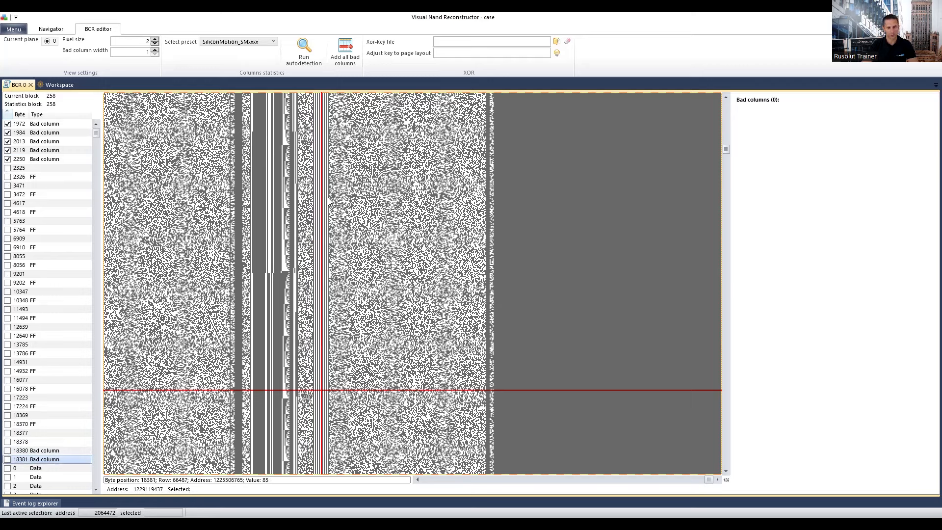
left_click(346, 240)
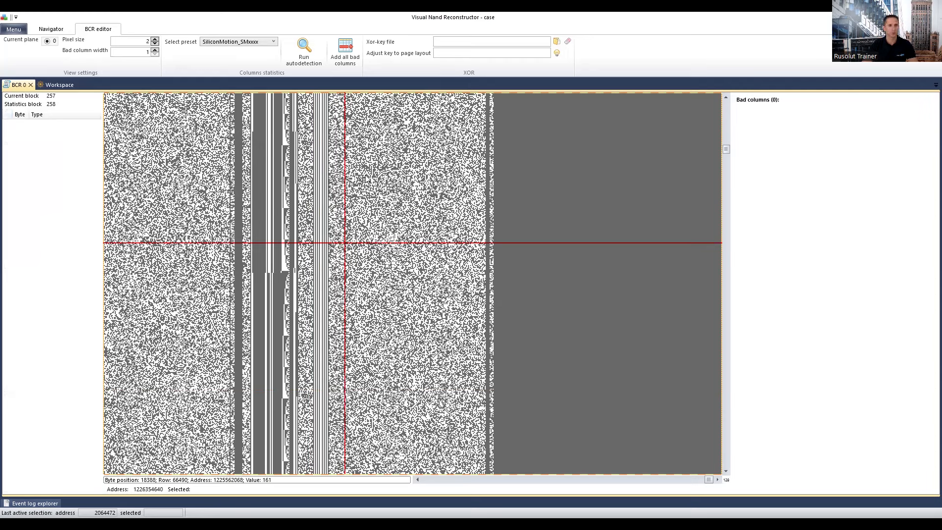
left_click(342, 55)
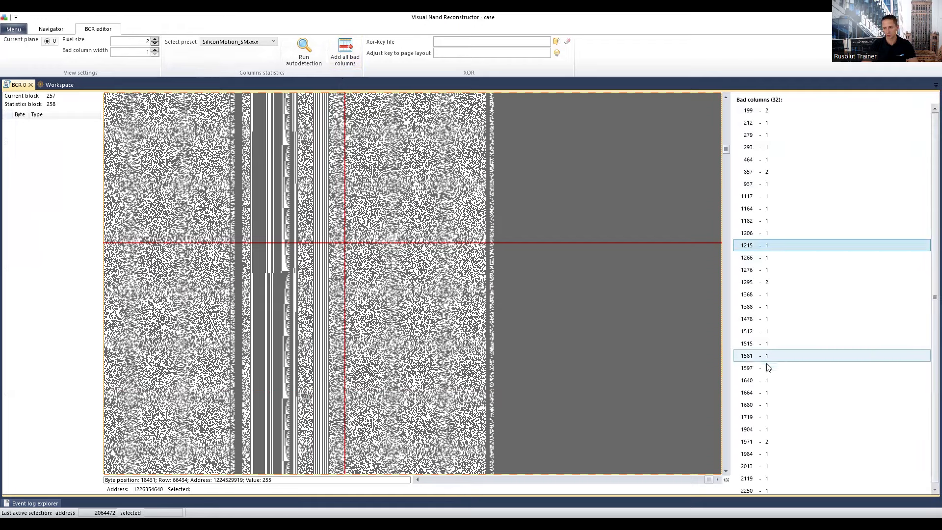
Spot-check entries of the bad column list in the bitmap, including 937, 1680, 1182 and 464, and close the BCR editor
left_click(766, 367)
left_click(748, 184)
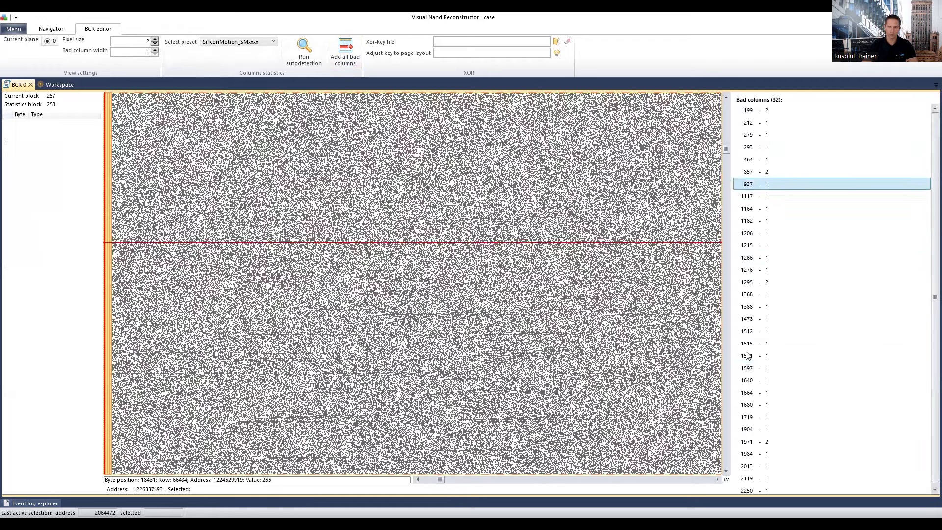
left_click(760, 410)
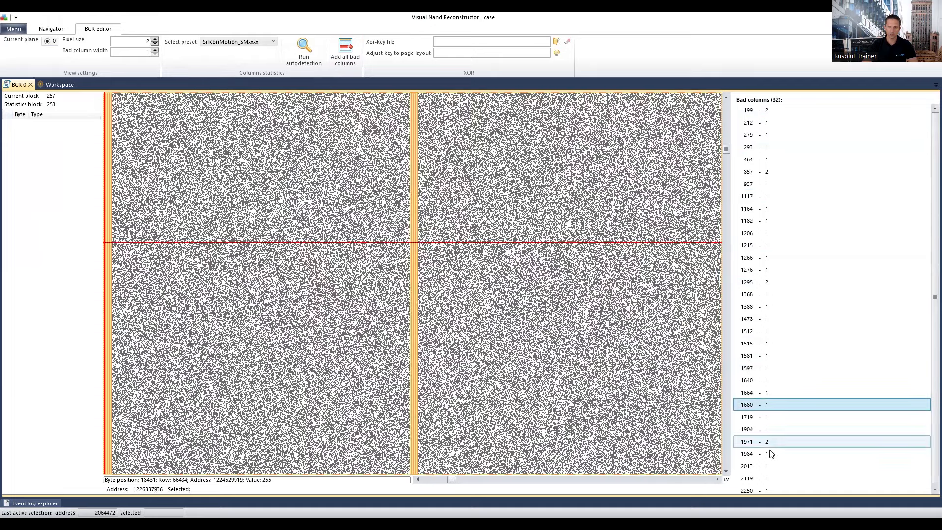
left_click(770, 454)
left_click(761, 222)
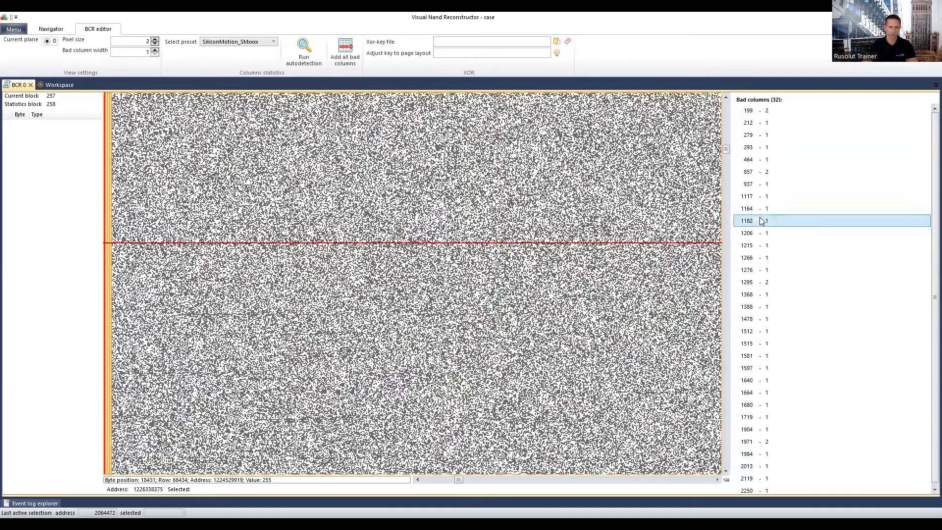
left_click(763, 161)
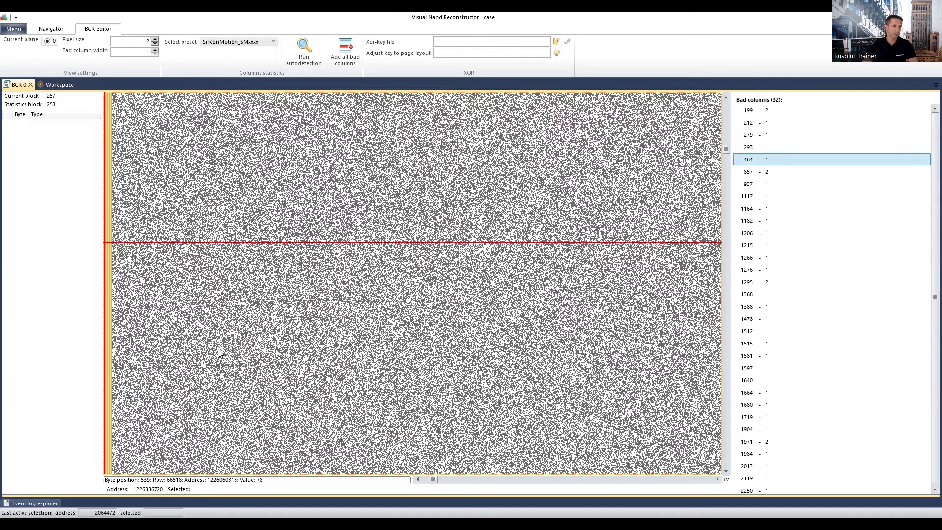
left_click(30, 85)
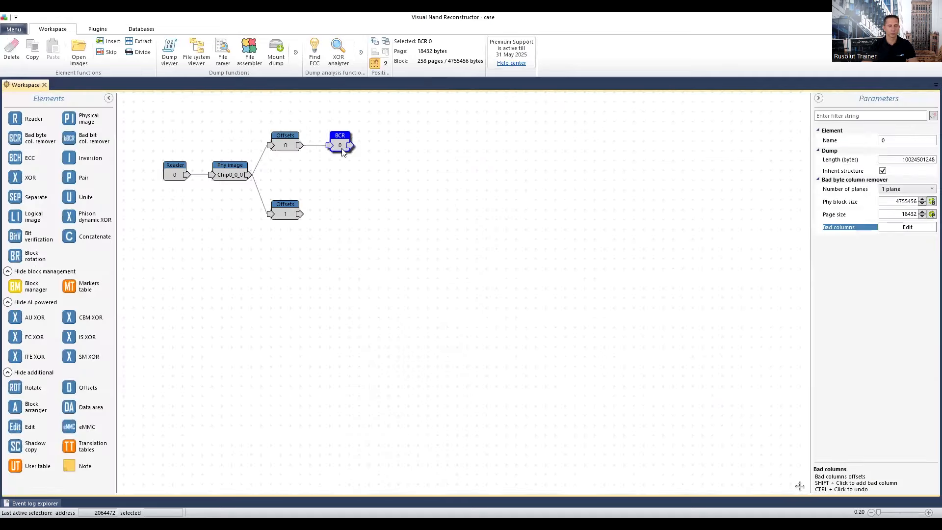
Search for a matching ECC on the output of BCR 0, limited to the vendor SiliconMotion(SM)
left_click_drag(341, 148, 338, 149)
left_click(314, 56)
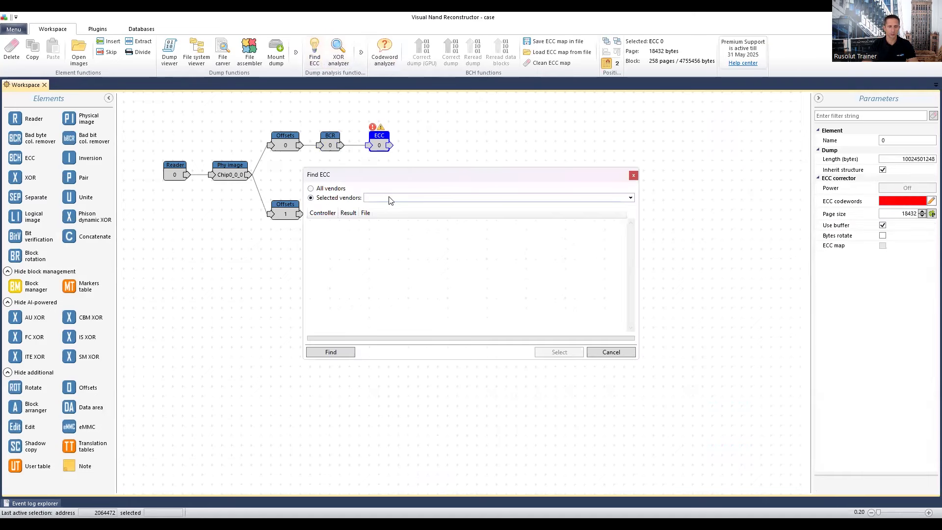
left_click(390, 198)
left_click(447, 309)
left_click(331, 352)
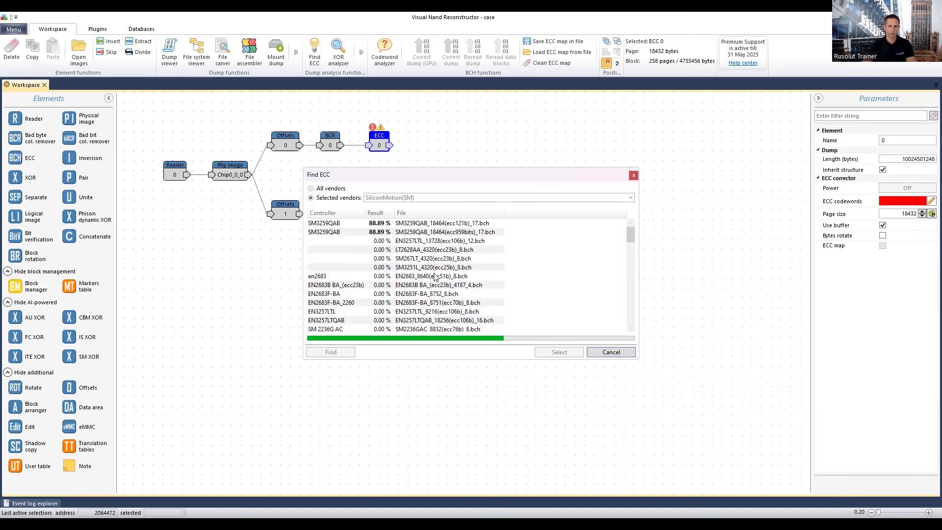
Apply the ECC codeword file SM3259QAB_18464(ecc121b)_17.bch to the new ECC element
left_click(439, 225)
left_click(442, 233)
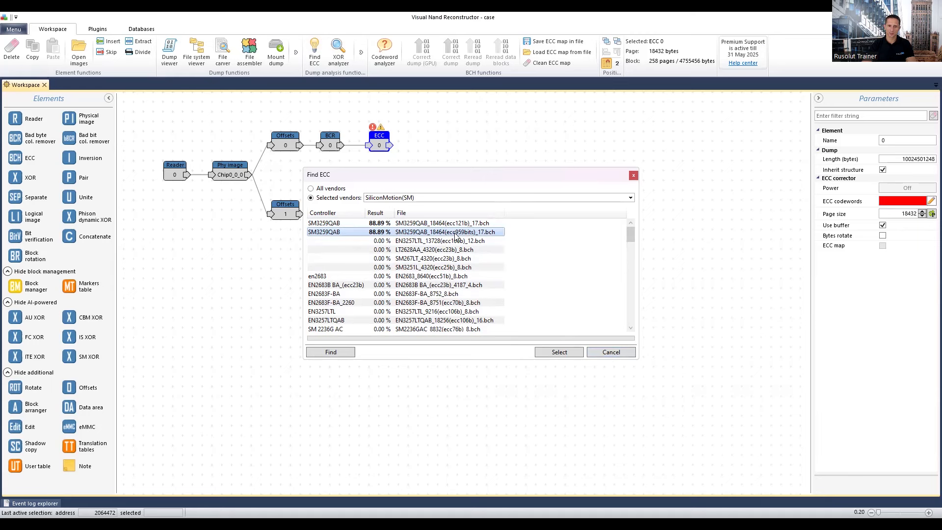
left_click(457, 223)
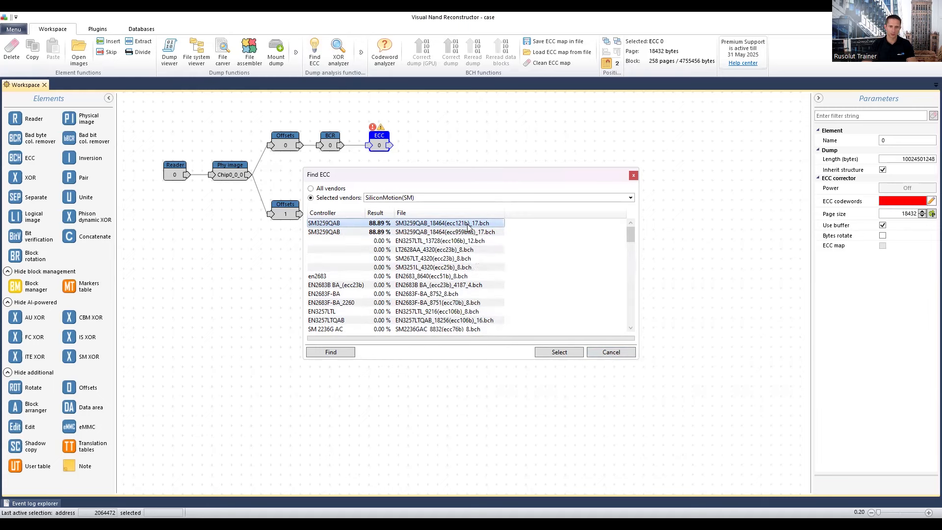
left_click(559, 351)
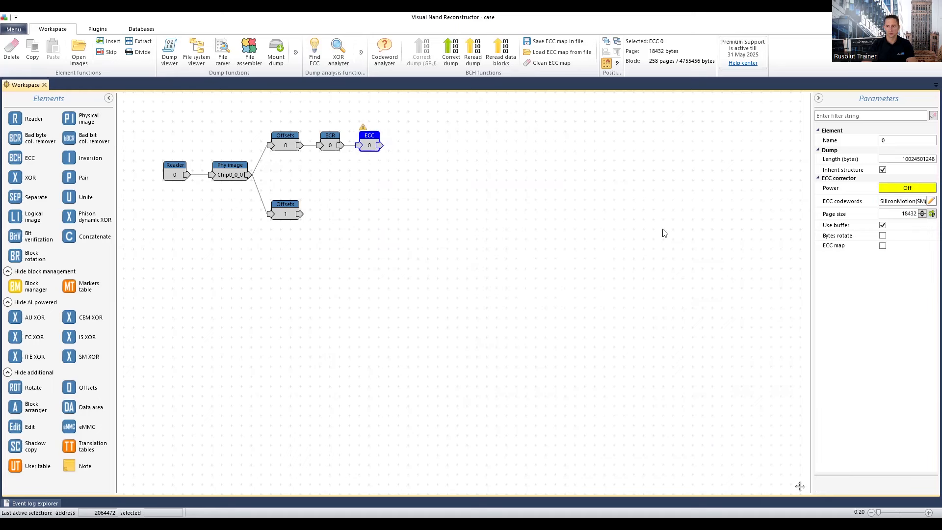
Turn on the ECC map of ECC 0, examine the error status of its pages, and turn the map off again
left_click(883, 249)
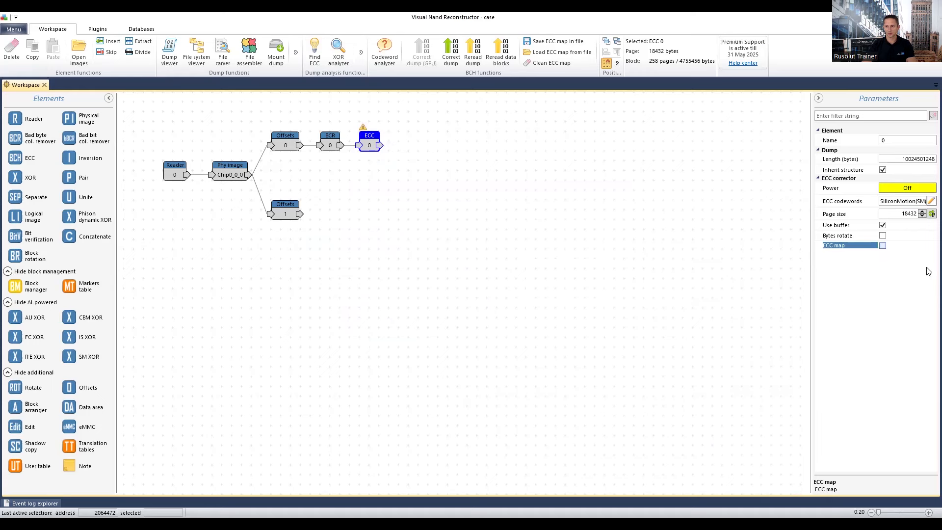
left_click(884, 247)
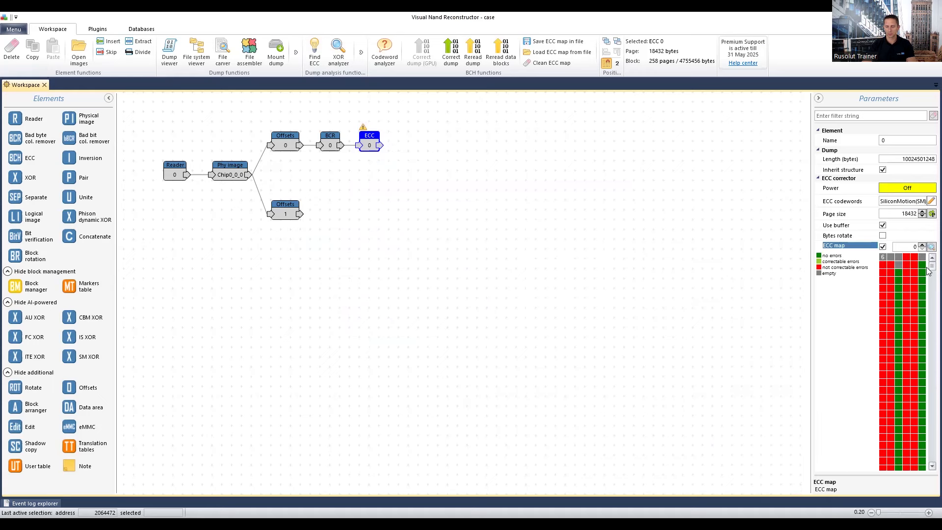
scroll(926, 314, "down", 5)
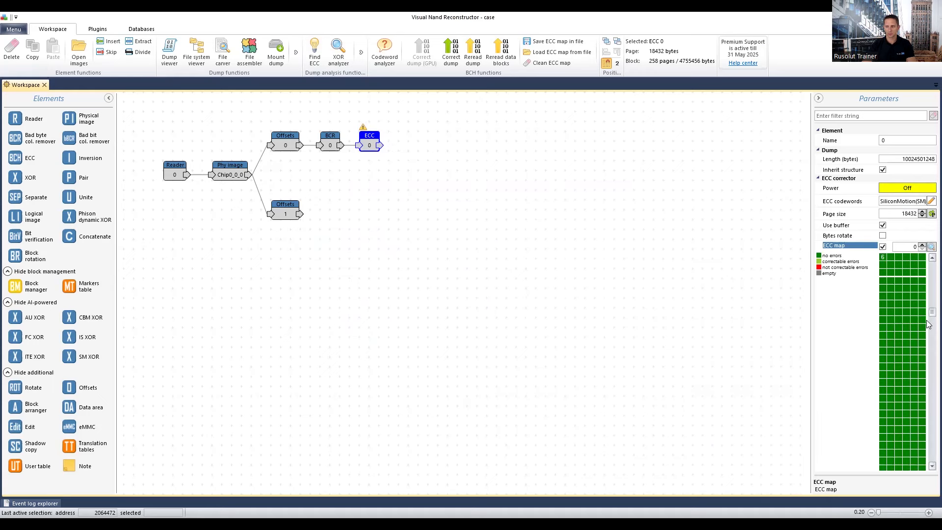
scroll(927, 324, "down", 3)
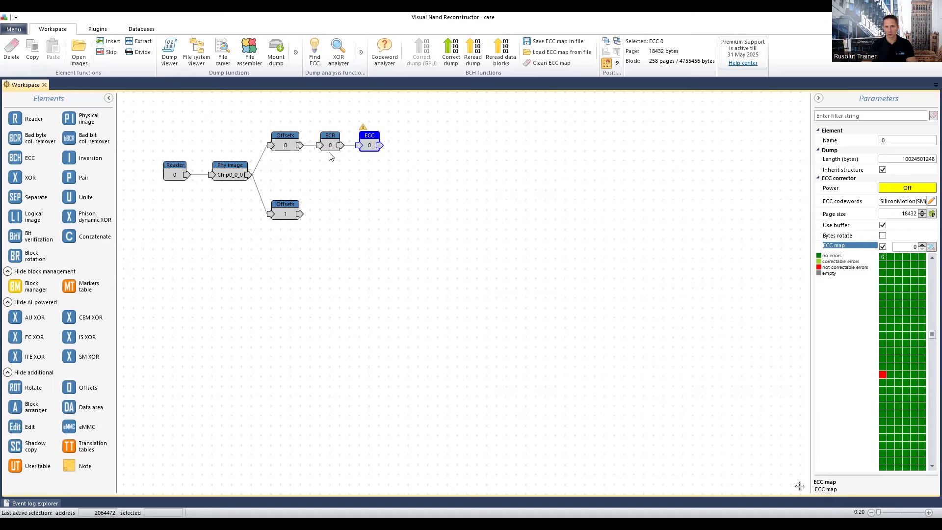
left_click(882, 246)
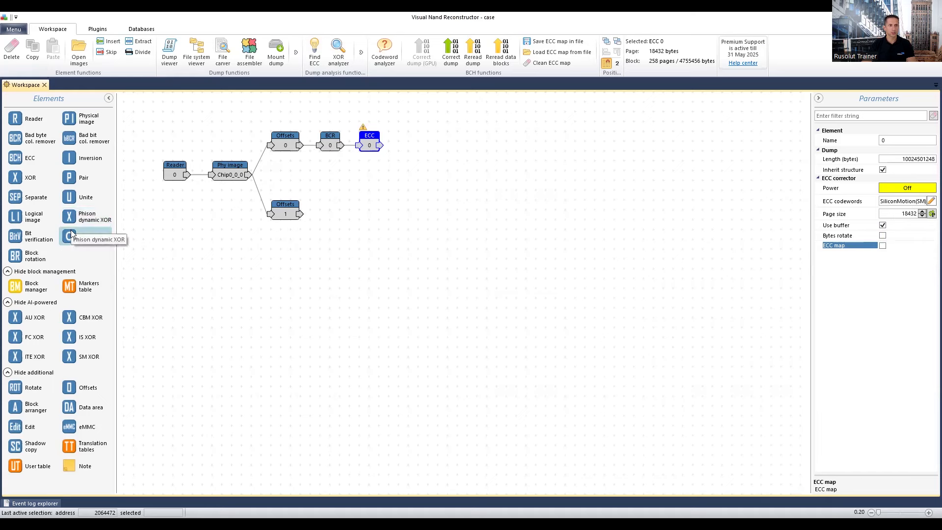
Open the ECC 0 dump down to its page structure, examine the bitmap along the page, and return to the workspace
double_click(370, 147)
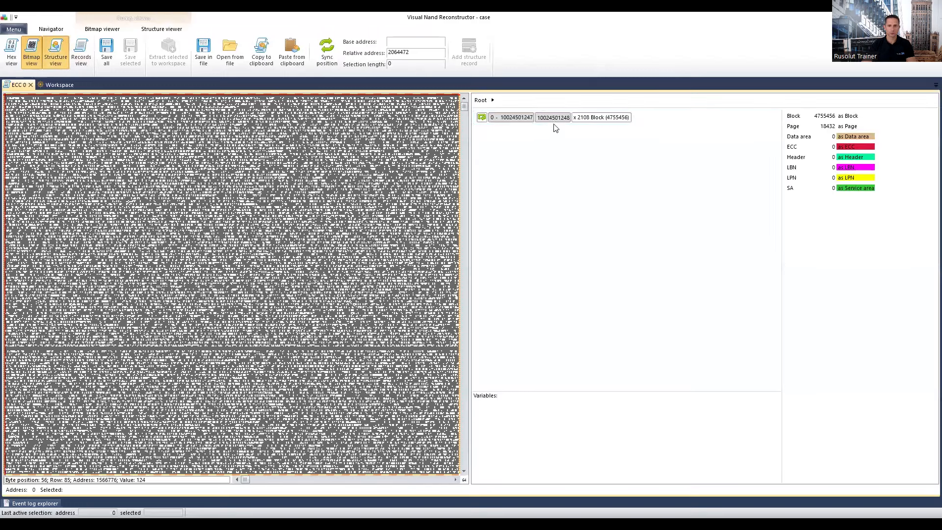
double_click(553, 120)
double_click(553, 121)
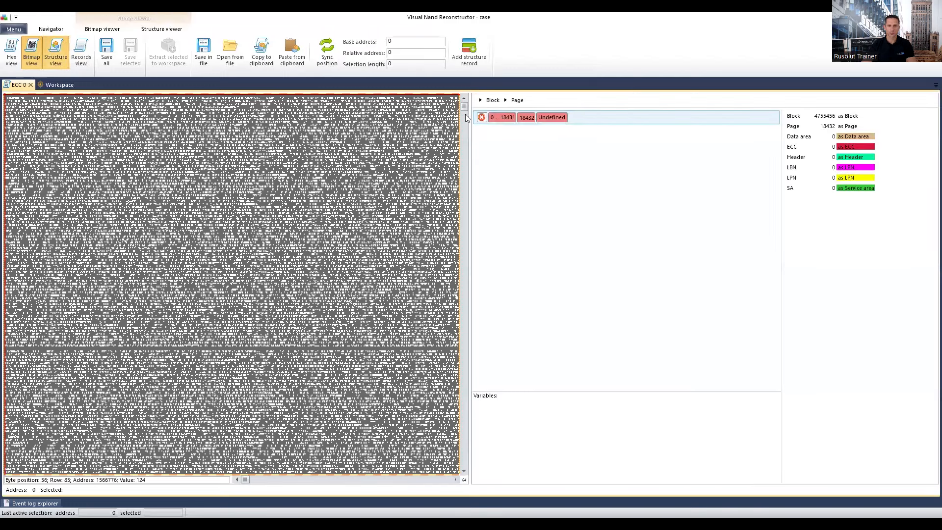
left_click_drag(462, 105, 461, 198)
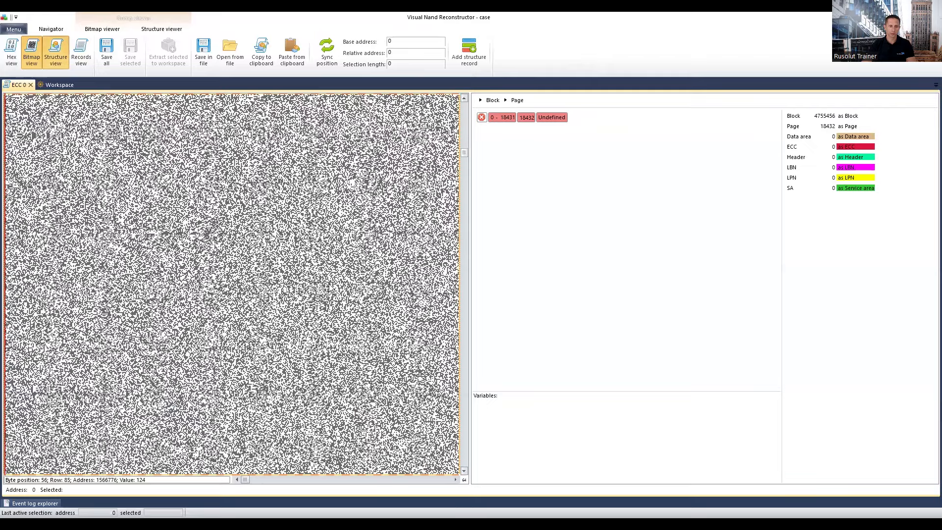
left_click(203, 302)
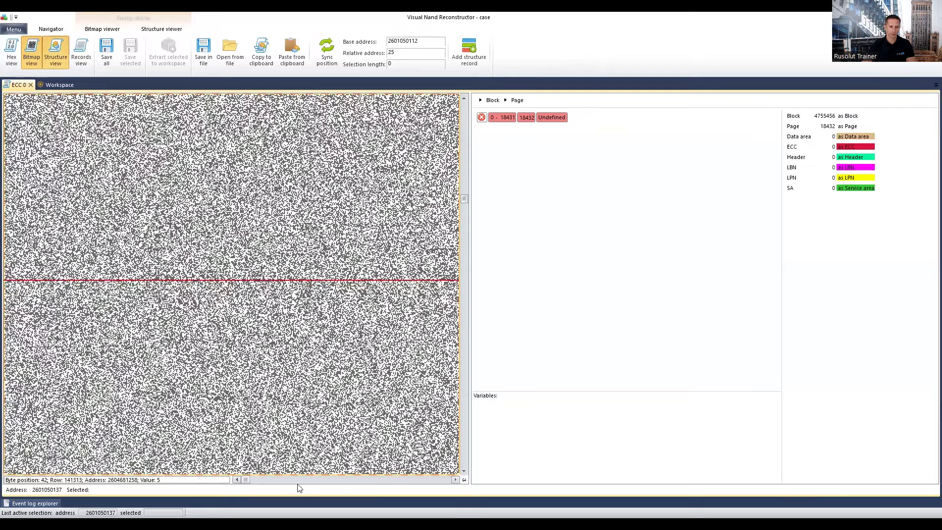
left_click_drag(299, 487, 379, 486)
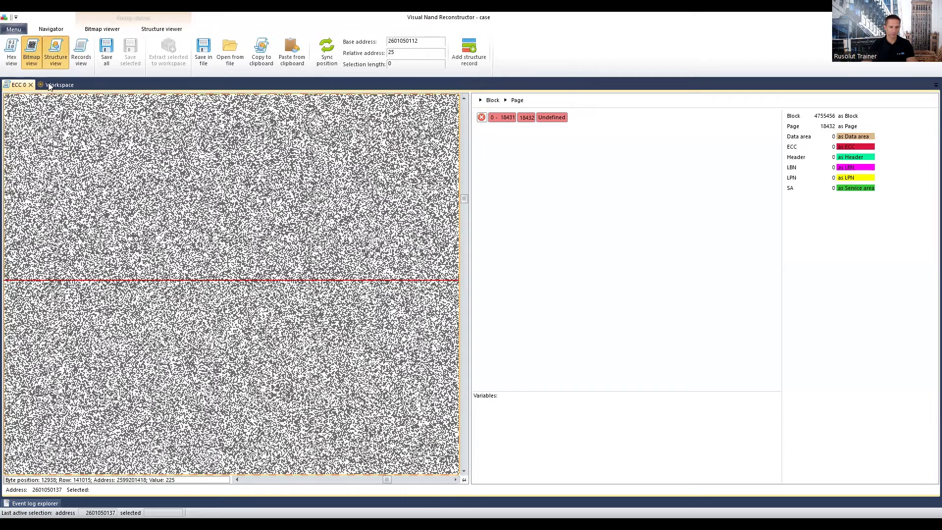
left_click(58, 85)
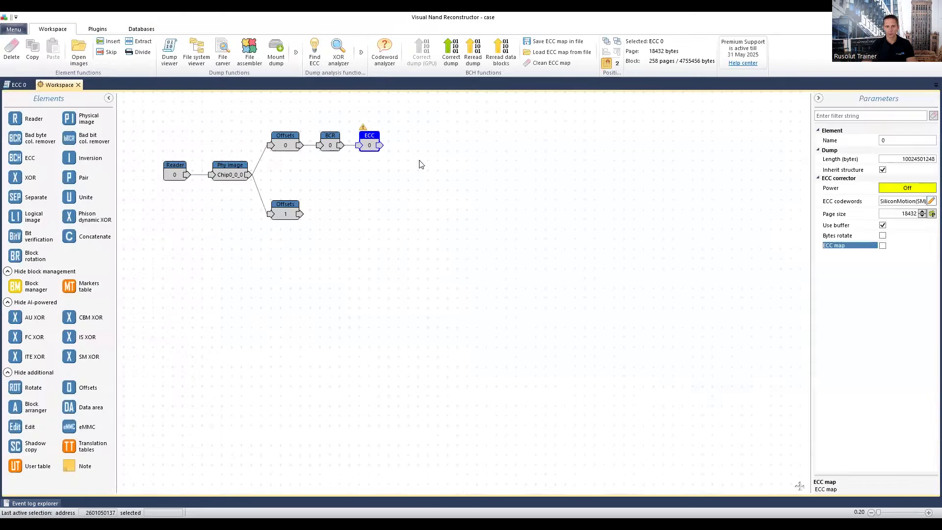
Review the codeword ranges of ECC 0 down to the last codeword, number 17, and close the list
left_click(930, 202)
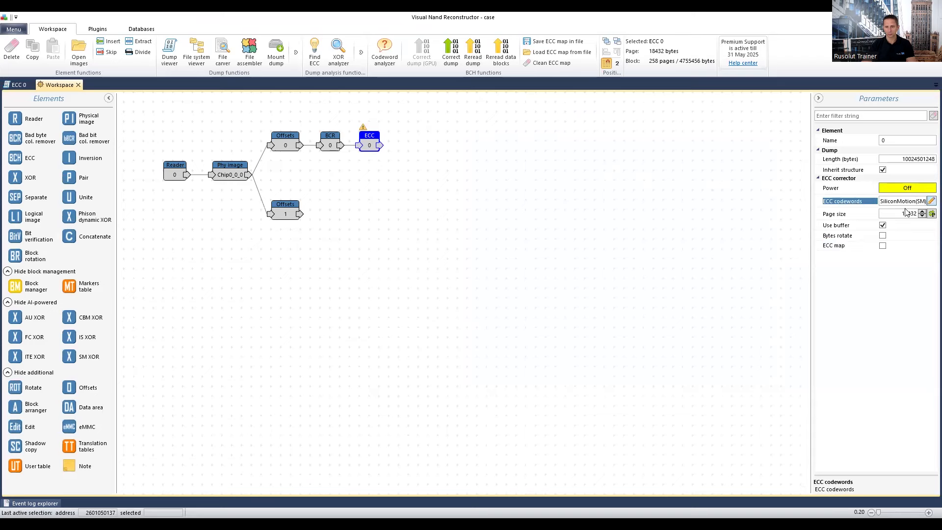
left_click_drag(583, 267, 583, 326)
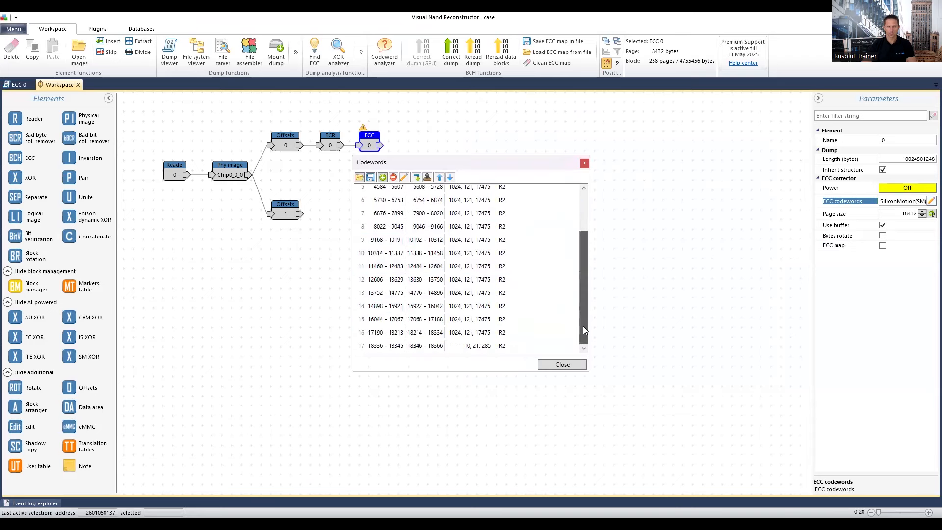
left_click(403, 346)
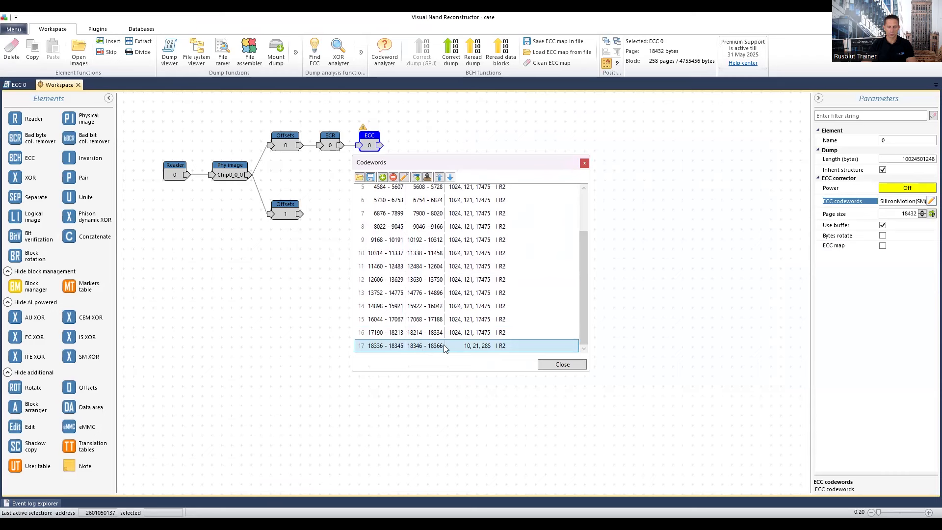
left_click(584, 163)
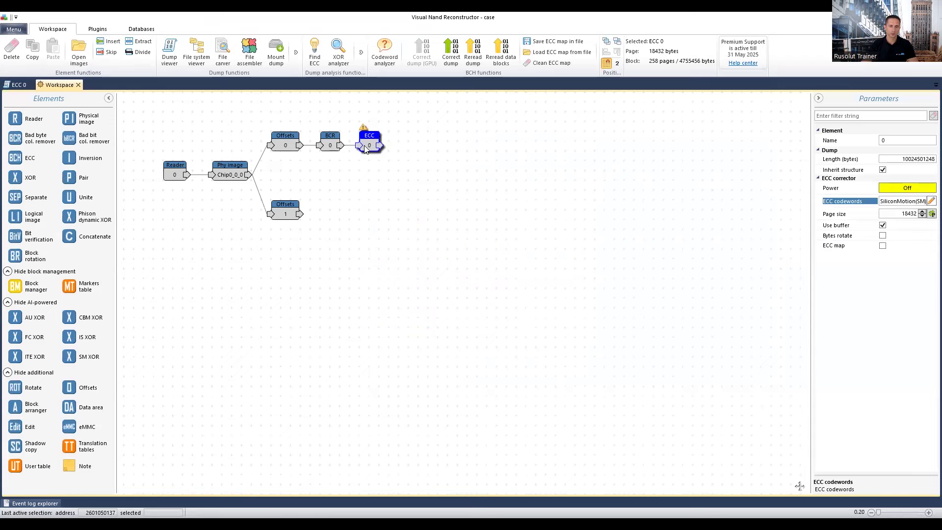
Open the ECC 0 dump and define the first 1024 bytes of the page as Data area
double_click(367, 145)
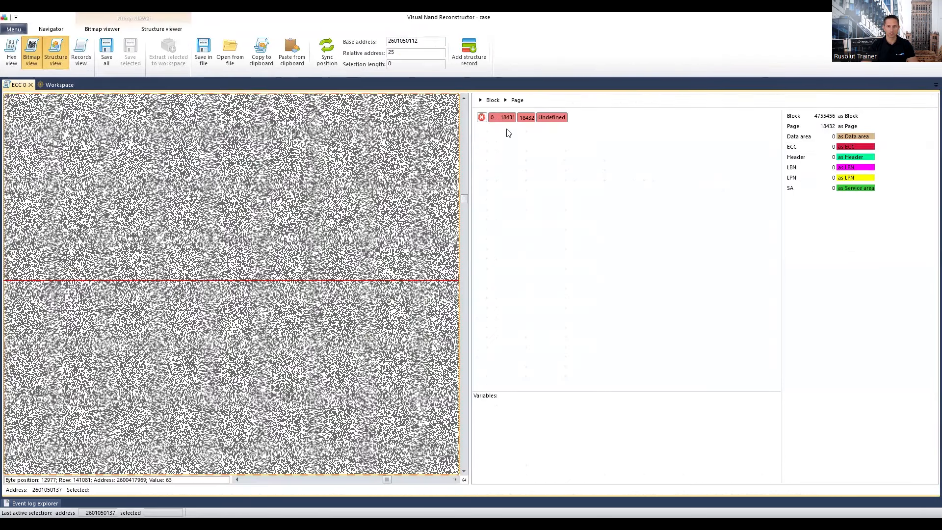
left_click_drag(466, 201, 465, 212)
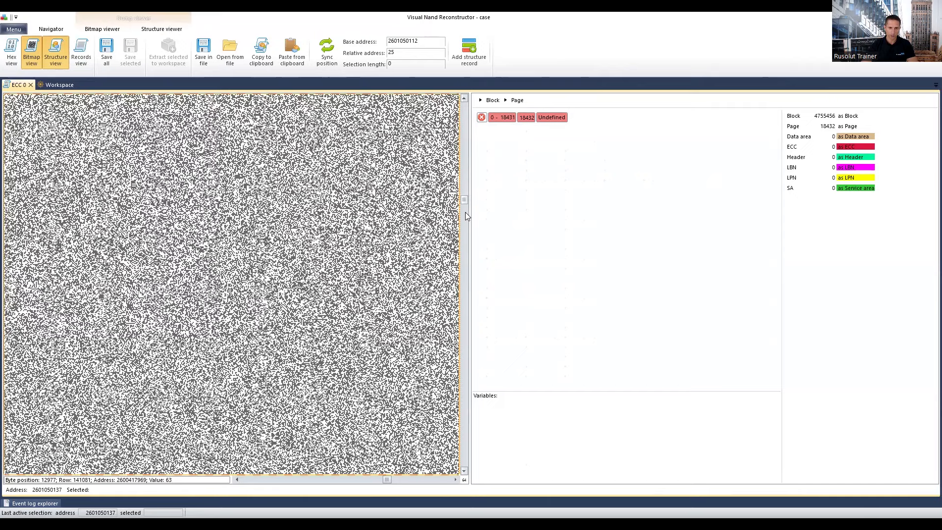
left_click(539, 117)
double_click(538, 118)
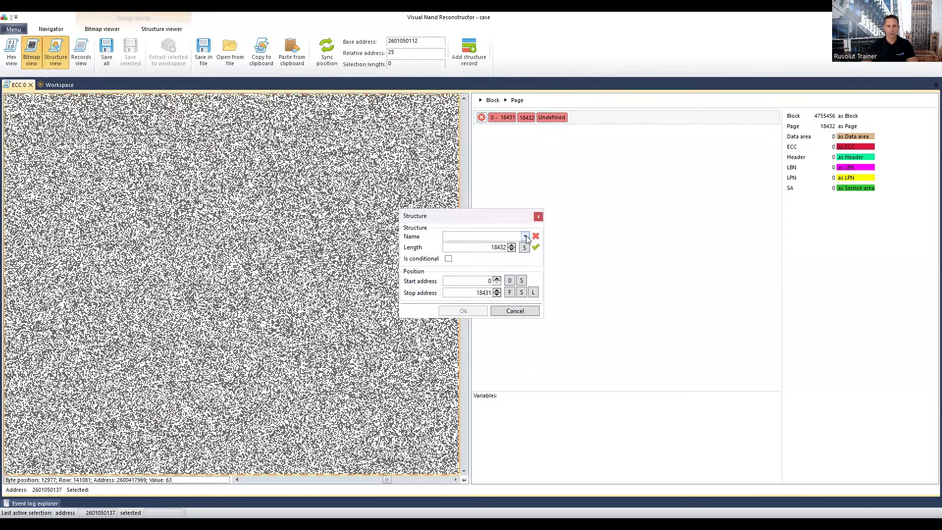
left_click(525, 236)
left_click(471, 249)
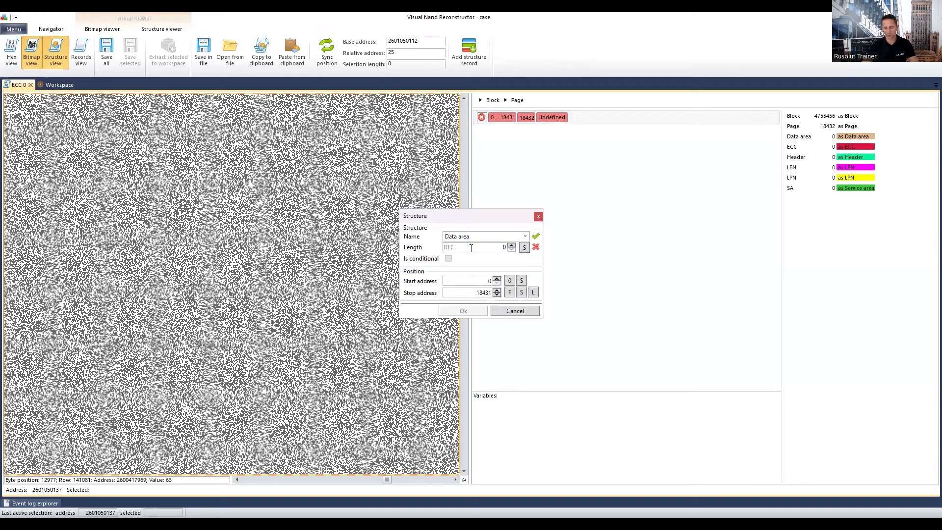
type("1020")
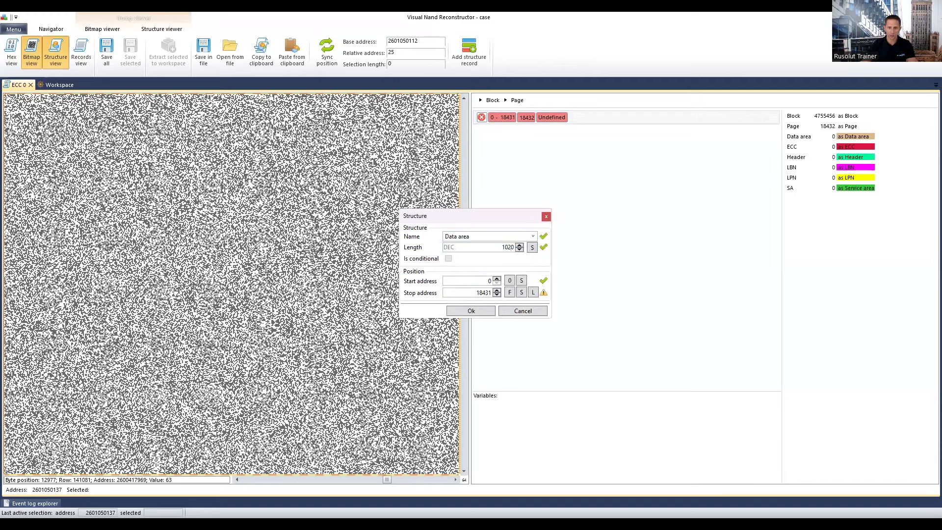
double_click(508, 249)
type("1024")
left_click(534, 292)
left_click(471, 312)
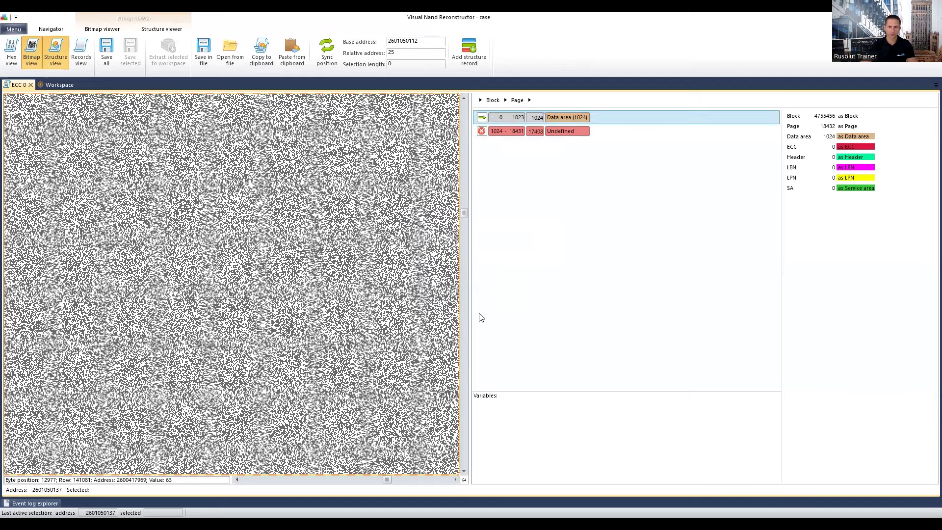
Define the 121 bytes following the Data area, starting at address 1024, as ECC
double_click(548, 132)
left_click(525, 236)
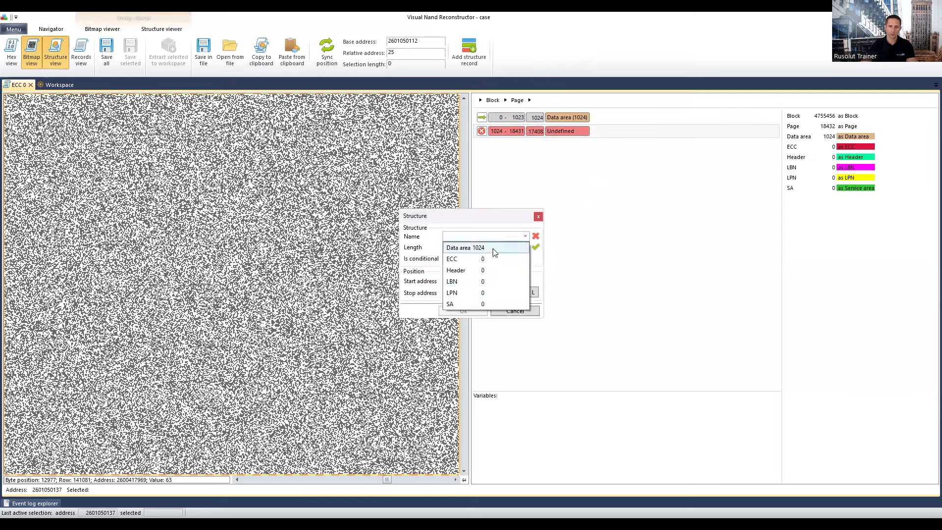
left_click(488, 256)
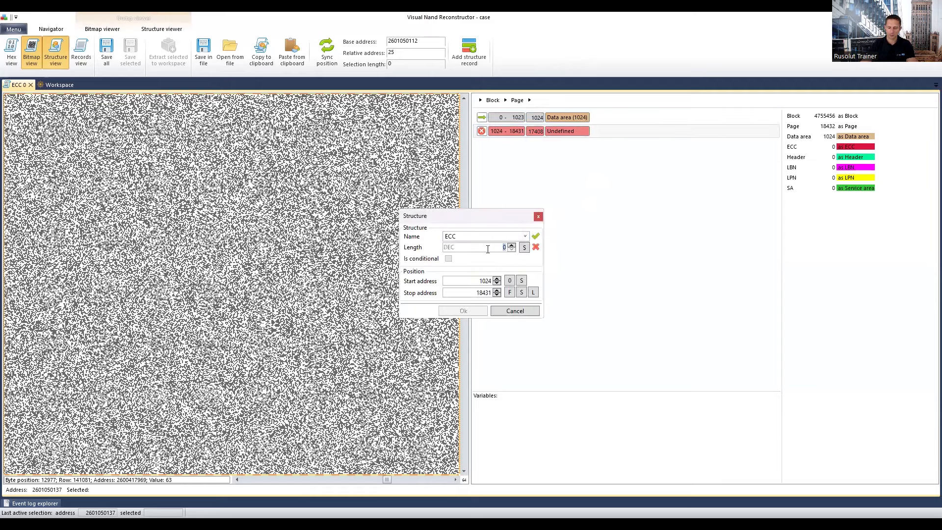
type("121")
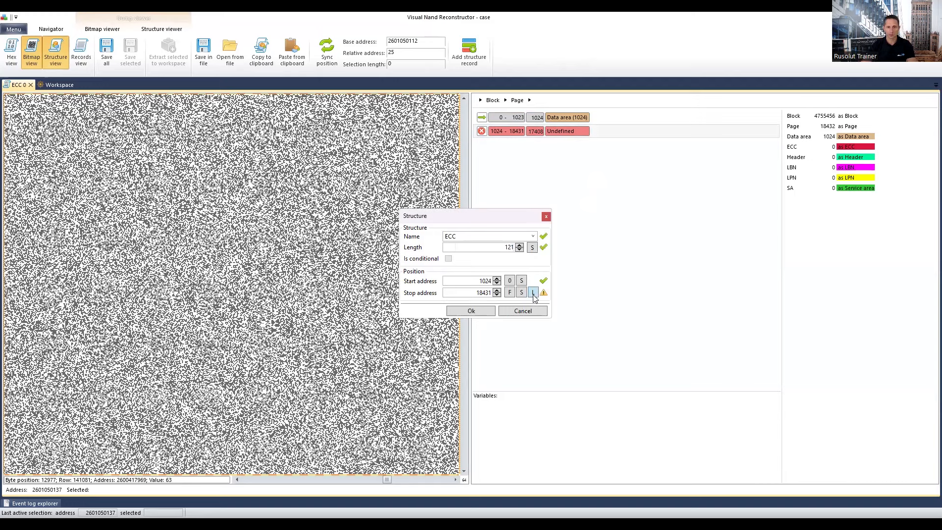
left_click(533, 294)
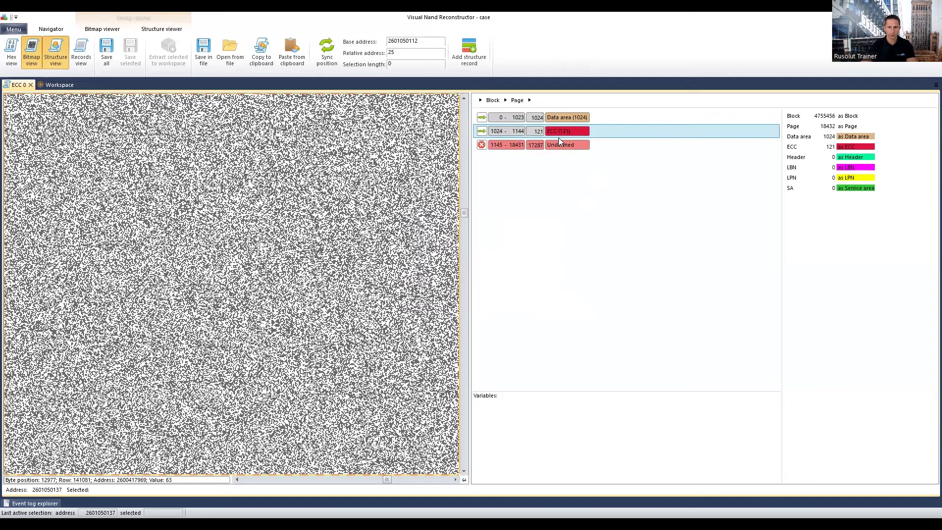
left_click(470, 310)
Enable position synchronization and examine the bitmap where the ECC record meets the undefined rest of the page
left_click(327, 53)
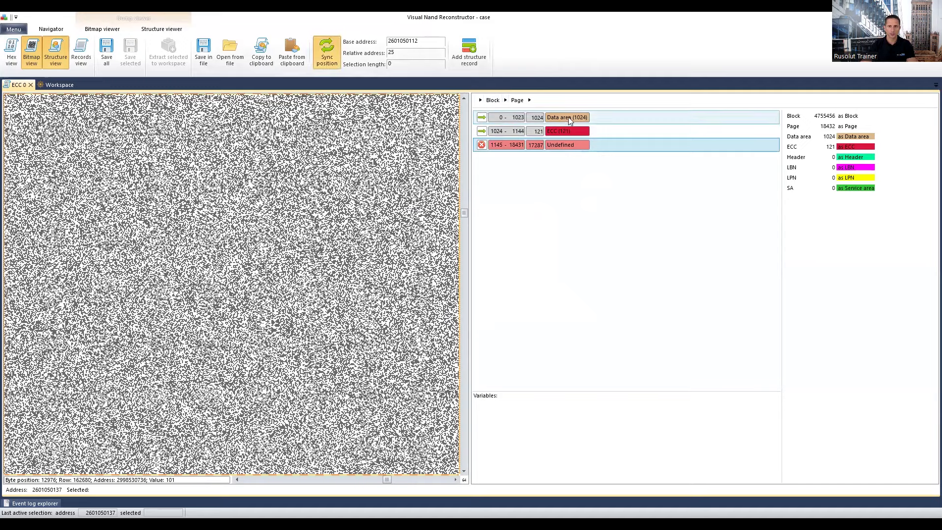
left_click_drag(568, 117, 560, 134)
left_click(556, 147)
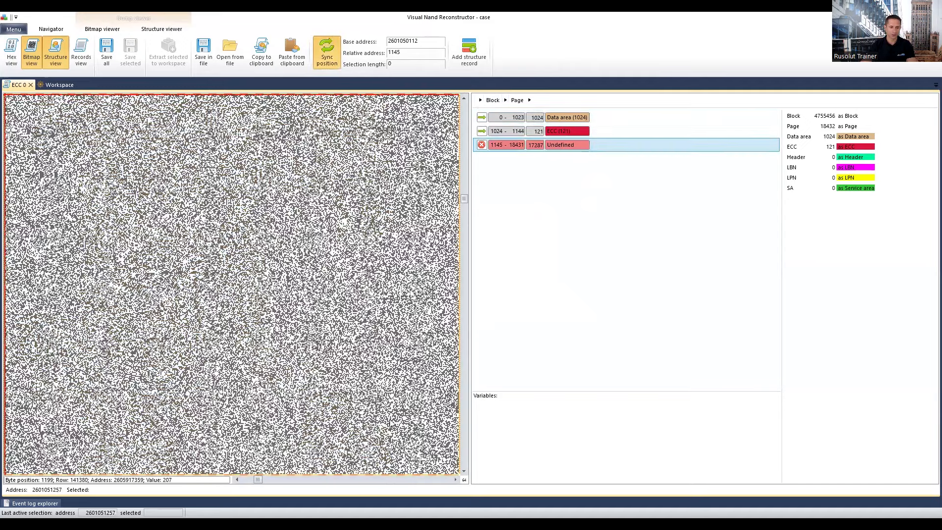
left_click(238, 480)
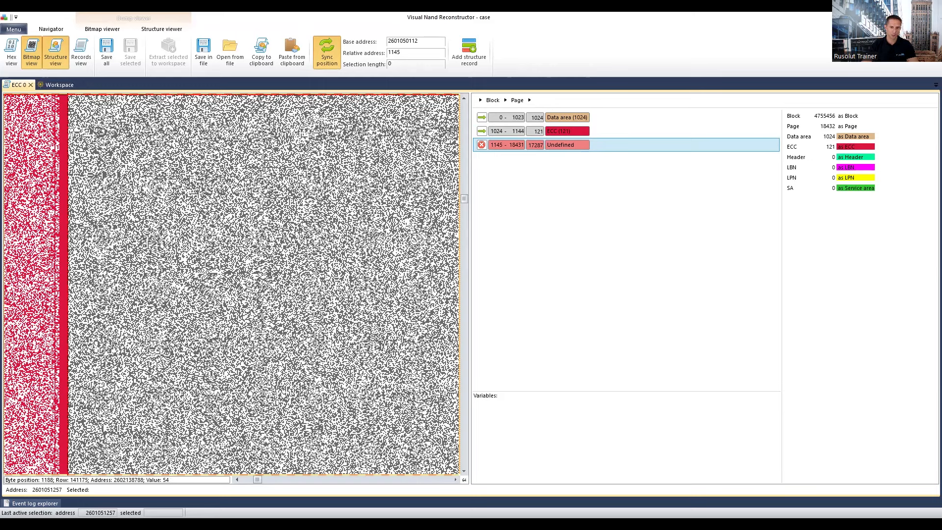
Add a 1-byte record named Empty at address 1145, directly after the ECC record
double_click(557, 149)
left_click(526, 237)
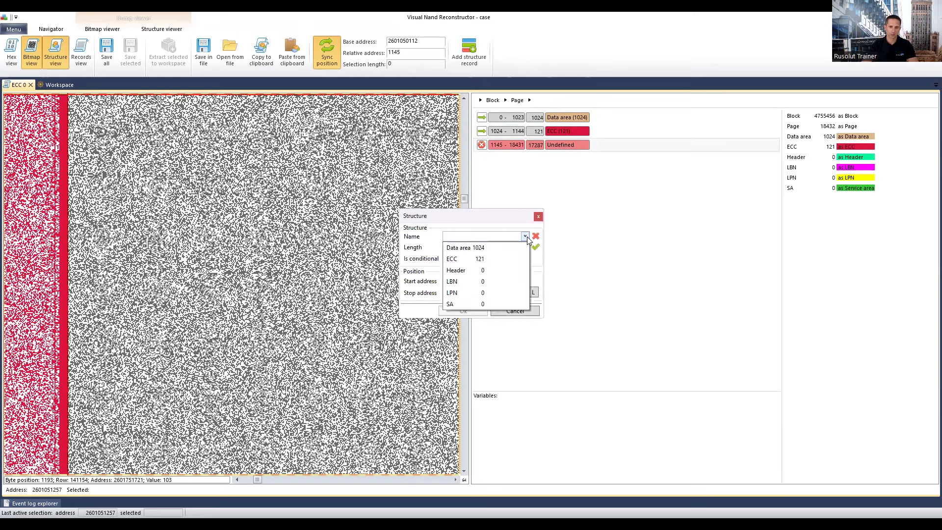
left_click(503, 239)
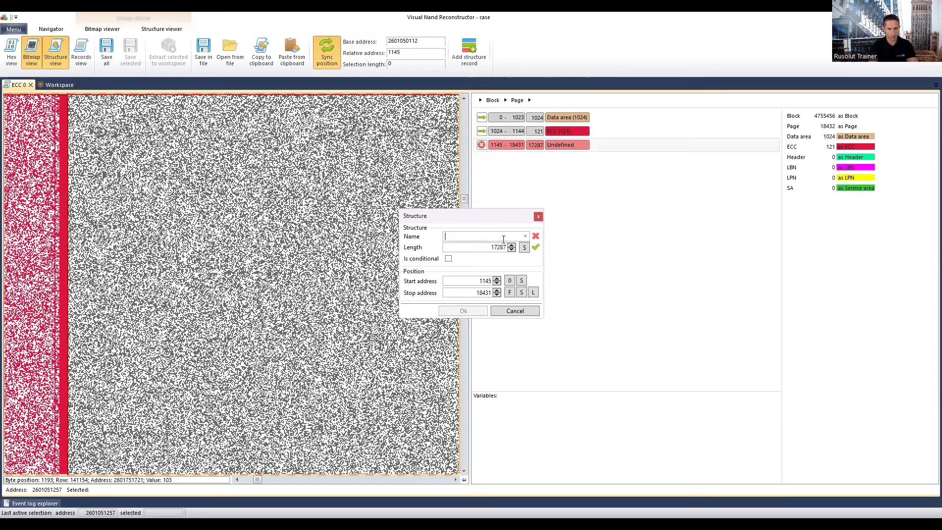
type("Empty")
left_click_drag(513, 247, 495, 247)
type("1")
left_click(533, 293)
left_click(471, 311)
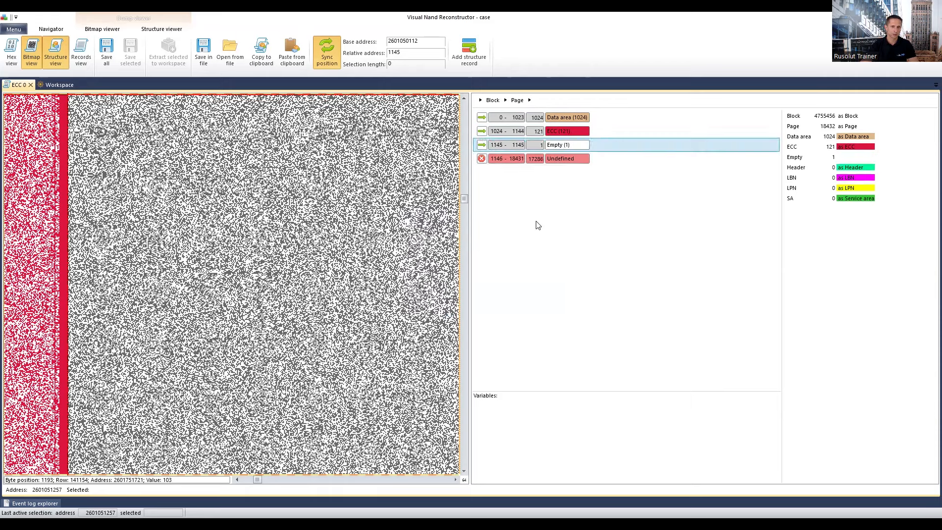
Repeat the Data area, ECC and Empty record sequence across the undefined remainder of the page
left_click(567, 119)
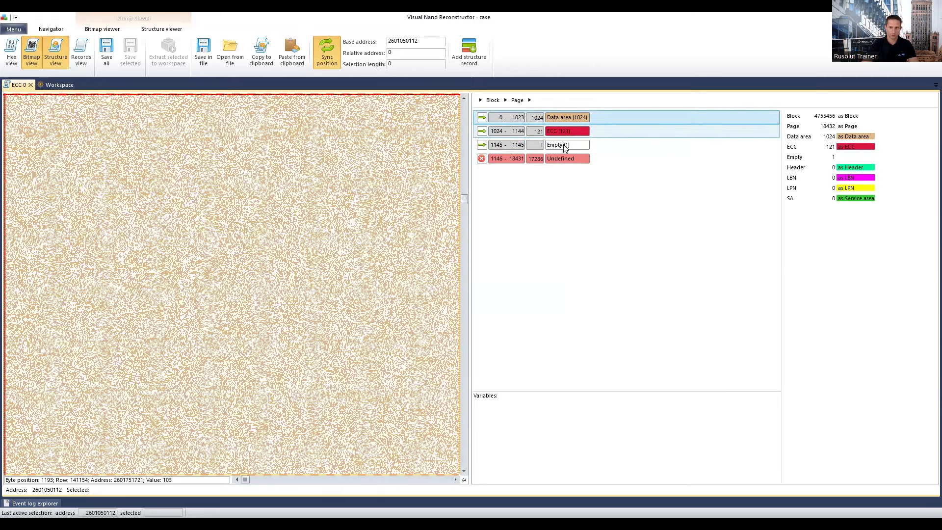
left_click(564, 145, "shift")
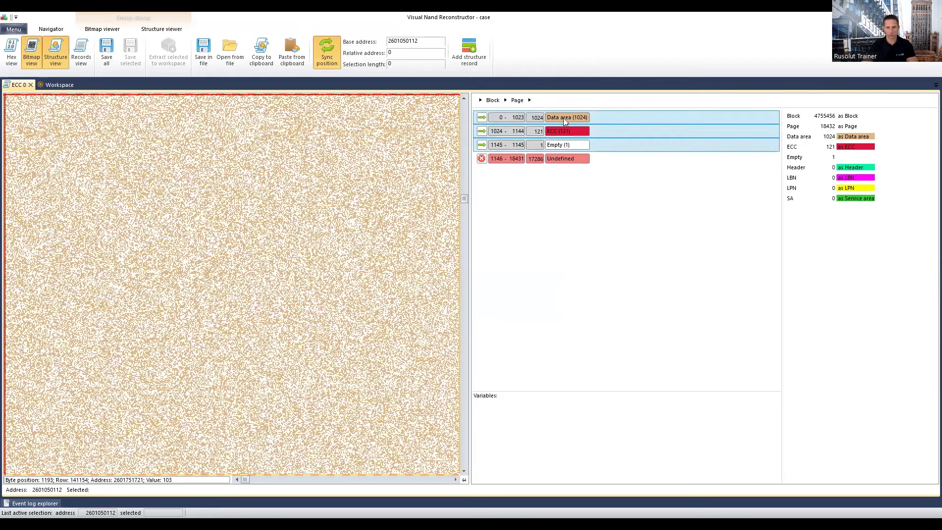
left_click(572, 163)
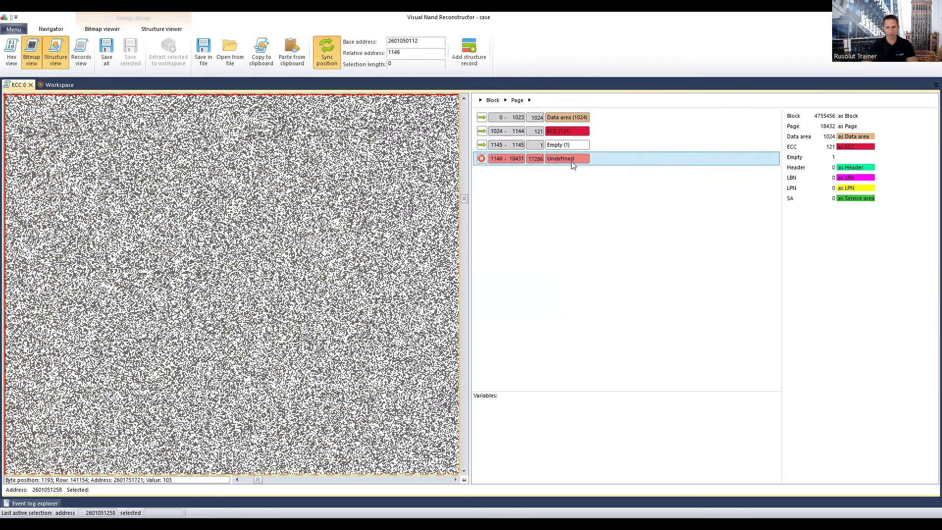
right_click(571, 161)
left_click(613, 236)
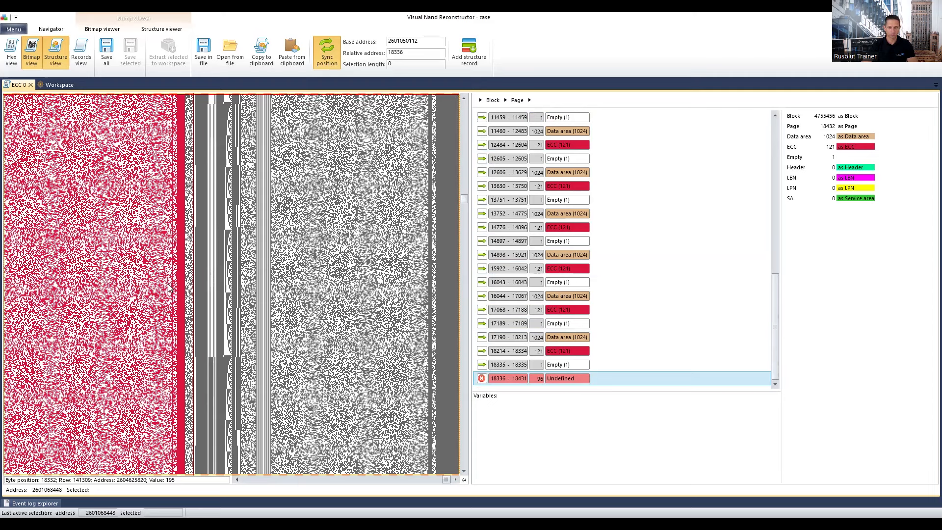
Examine the bitmap columns of the undefined bytes at the end of the page, after the last Empty record
left_click(180, 363)
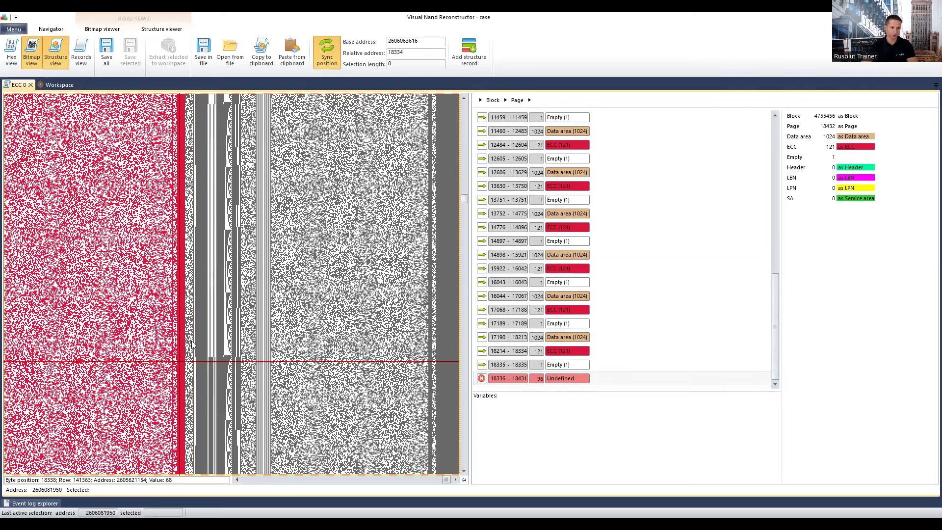
left_click(349, 369)
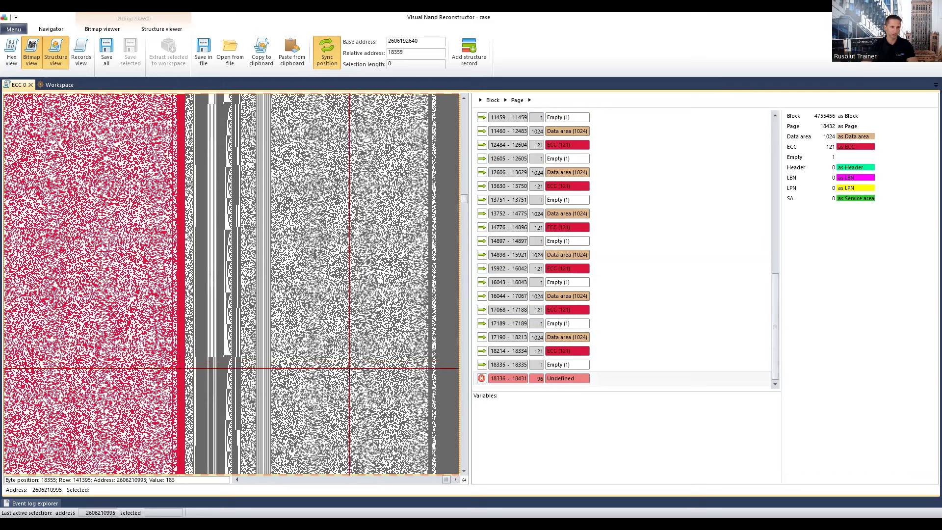
left_click(204, 99)
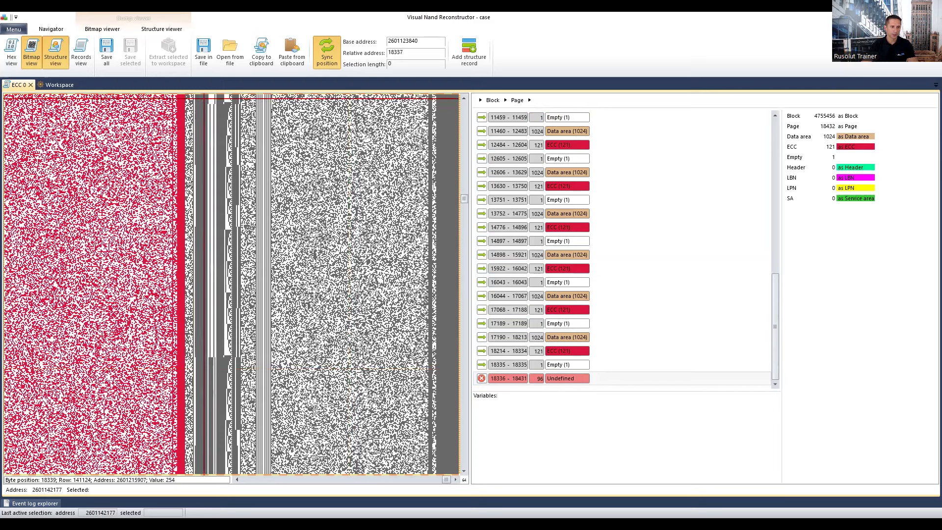
left_click(267, 108, "shift")
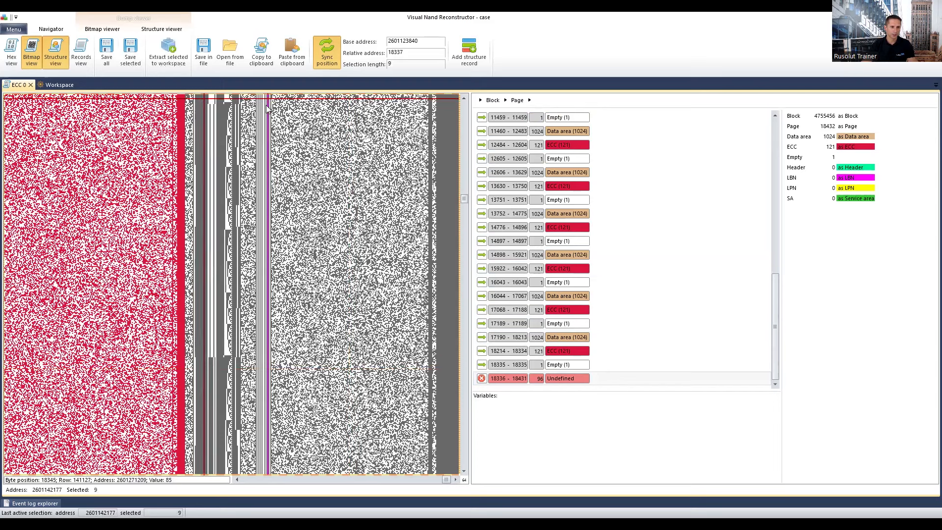
left_click(199, 103)
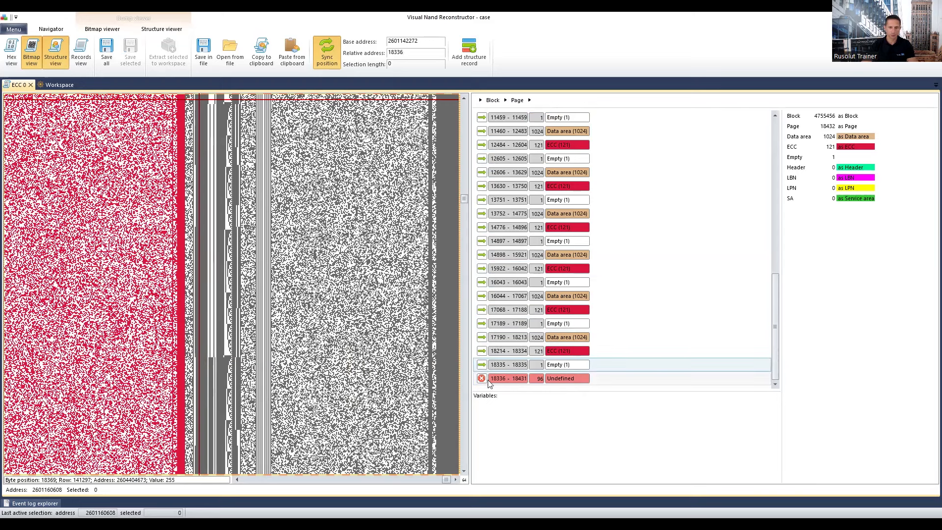
double_click(557, 383)
left_click(525, 236)
left_click(540, 219)
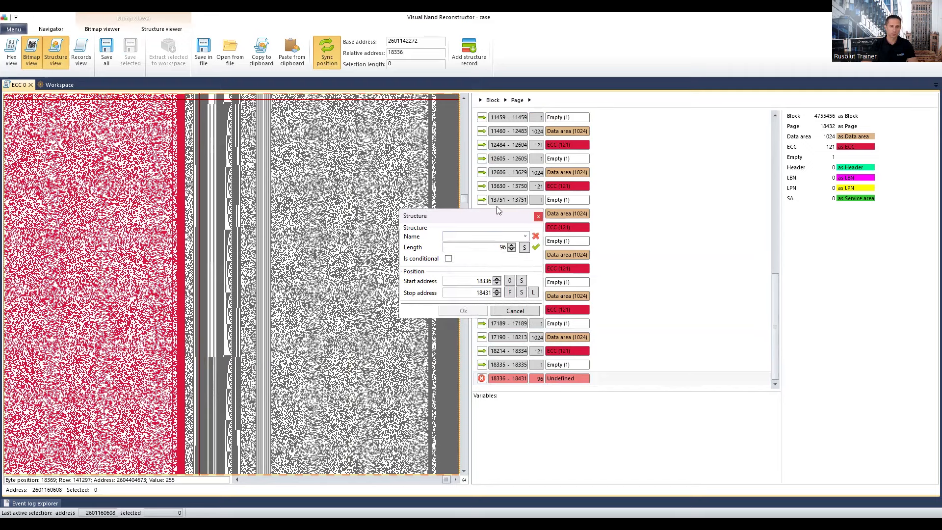
left_click(538, 216)
Return to the workspace and check the data and ECC lengths of codeword 17 in the ECC 0 codeword list
left_click(59, 85)
left_click(931, 201)
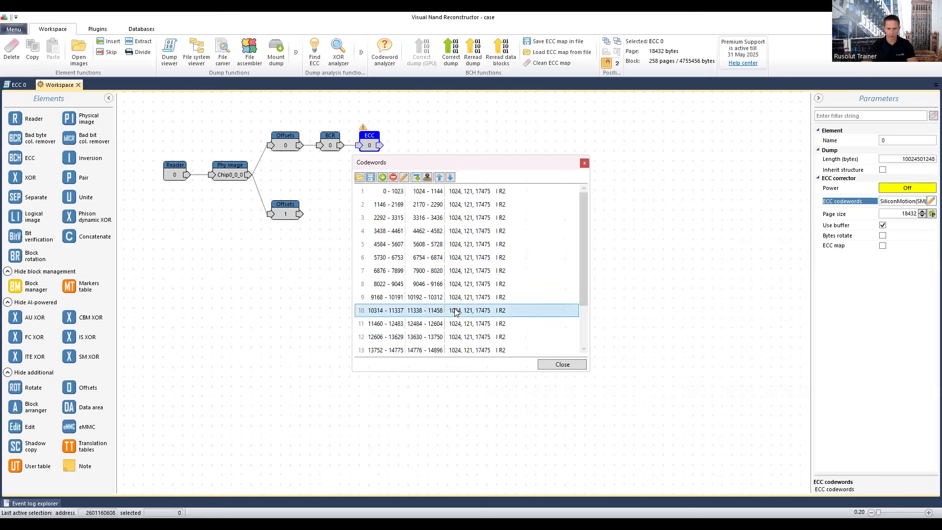
left_click_drag(585, 281, 581, 339)
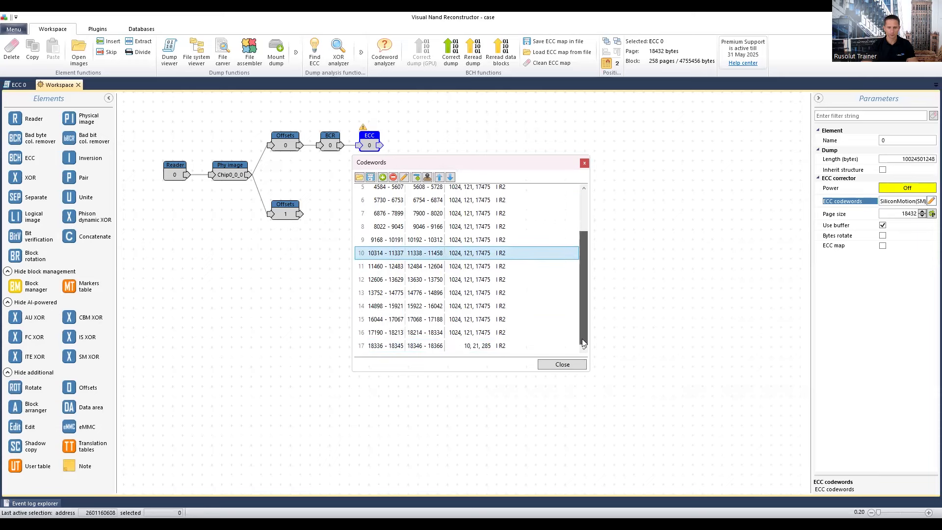
left_click(469, 349)
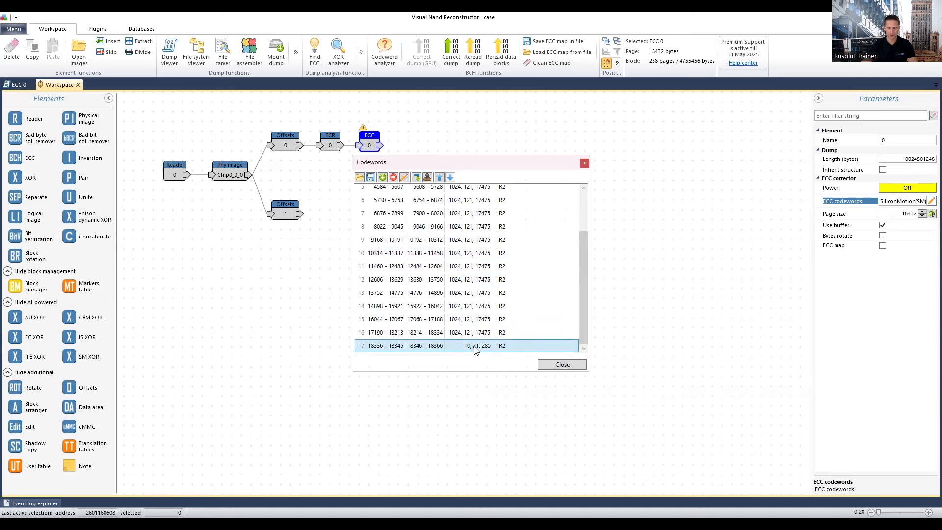
left_click(584, 162)
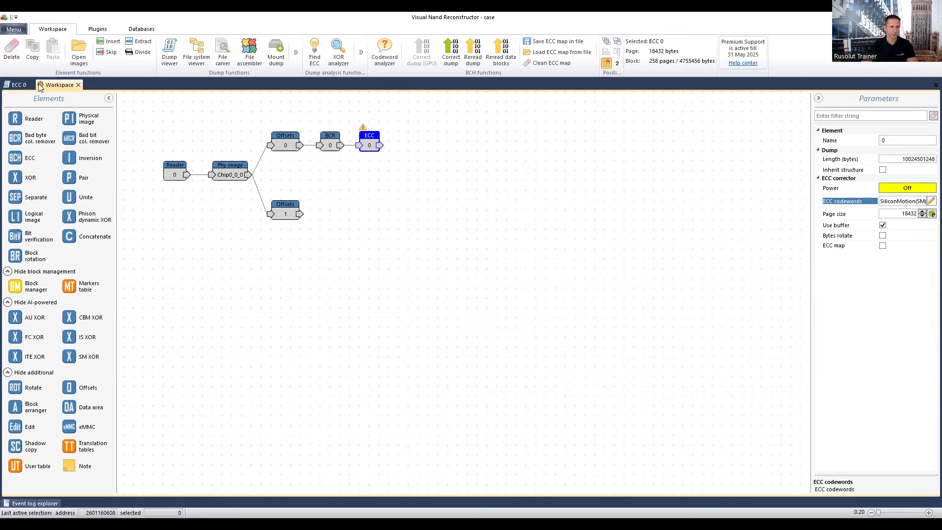
Go back to the ECC 0 dump and define 10 bytes from address 18336 as SA
left_click(17, 86)
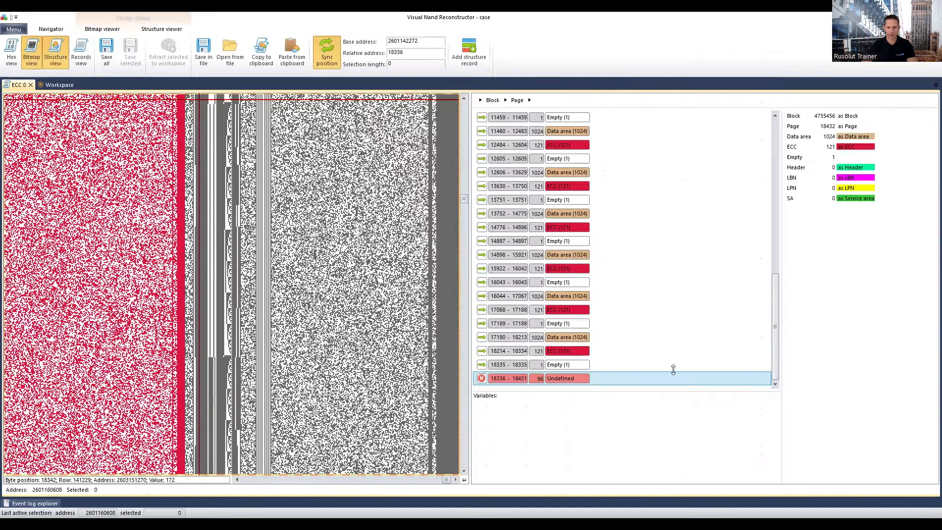
double_click(563, 379)
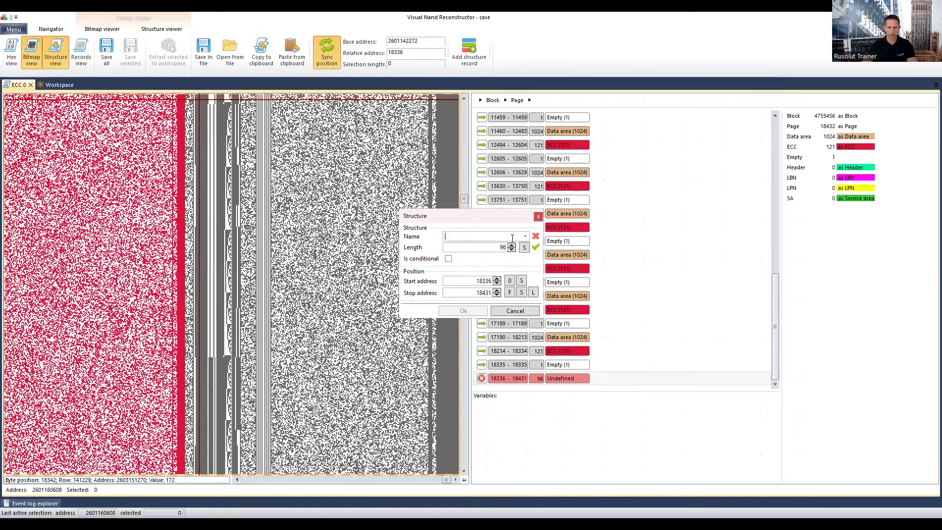
left_click(524, 236)
left_click(480, 315)
left_click(484, 247)
type("10")
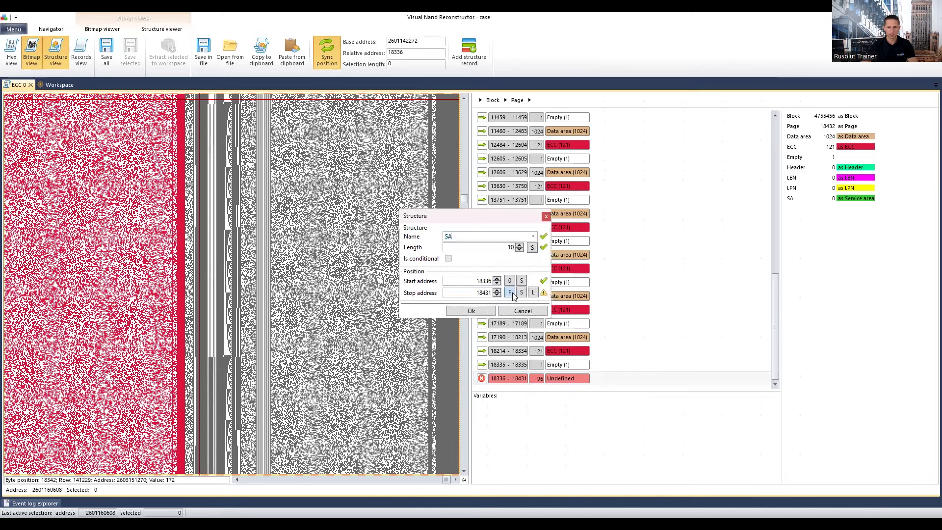
left_click(472, 312)
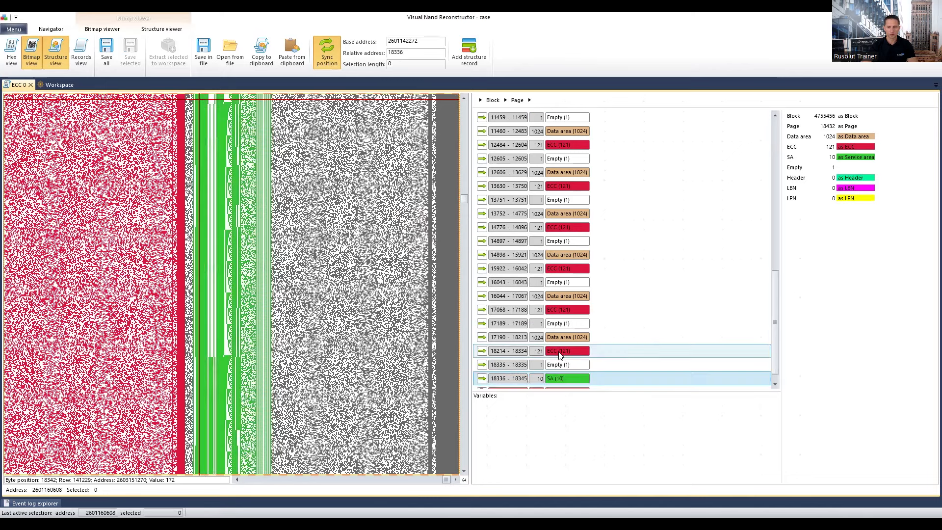
left_click(562, 379)
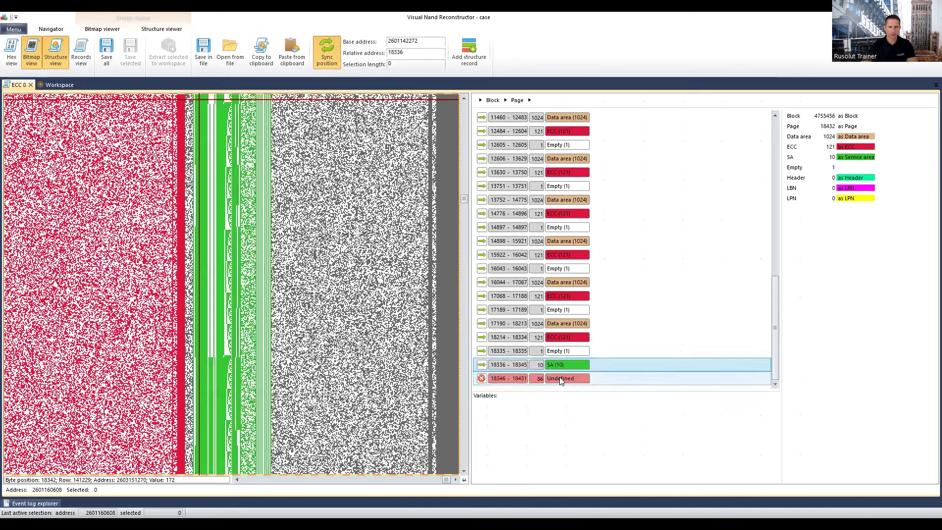
Define 21 bytes from address 18346, directly after the SA record, as a new structure element named SA ECC
double_click(568, 382)
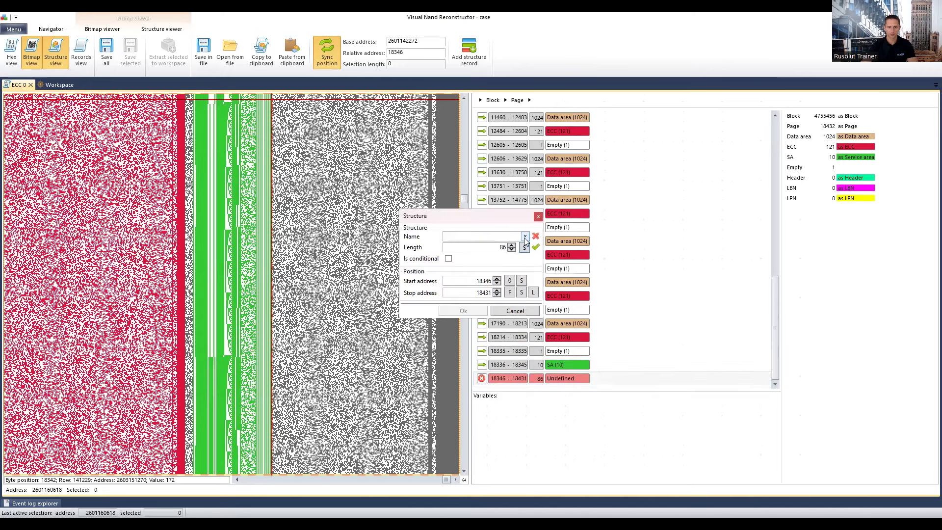
left_click(498, 236)
type("SA ECC")
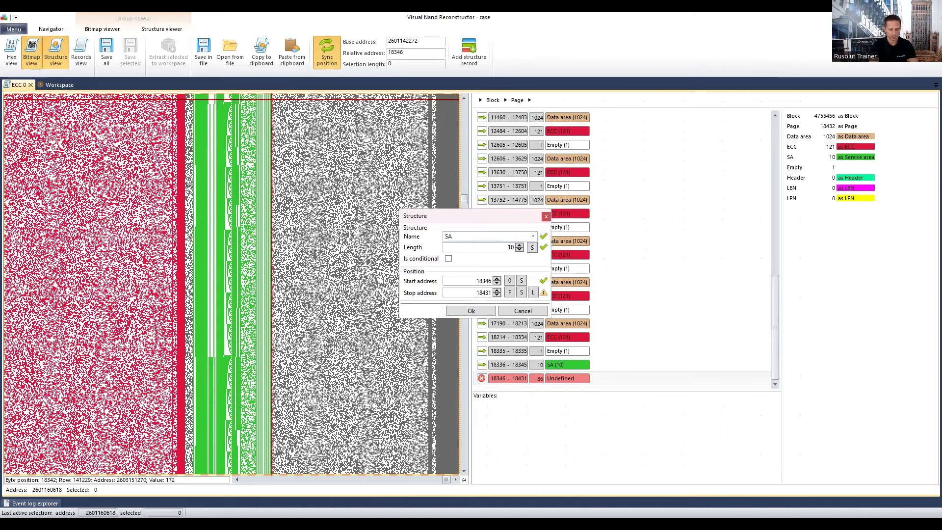
double_click(510, 247)
type("21")
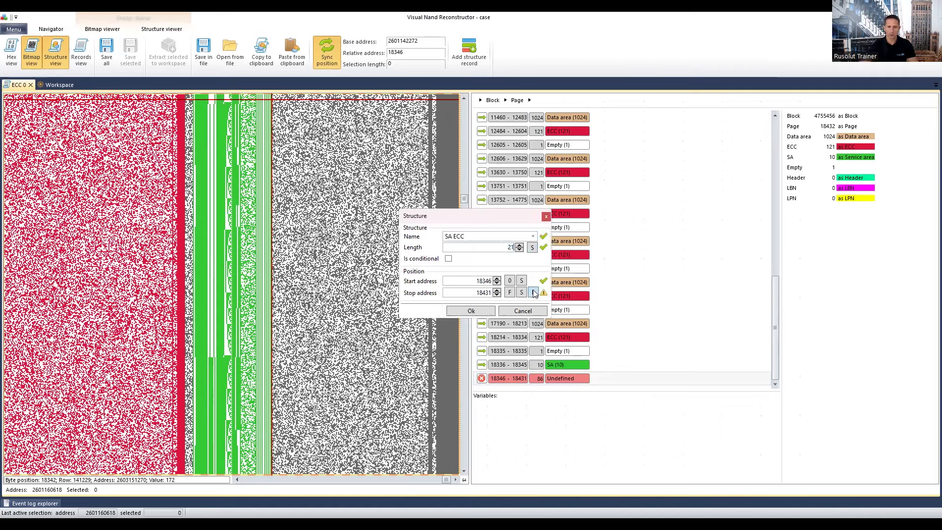
left_click(482, 315)
left_click(331, 347)
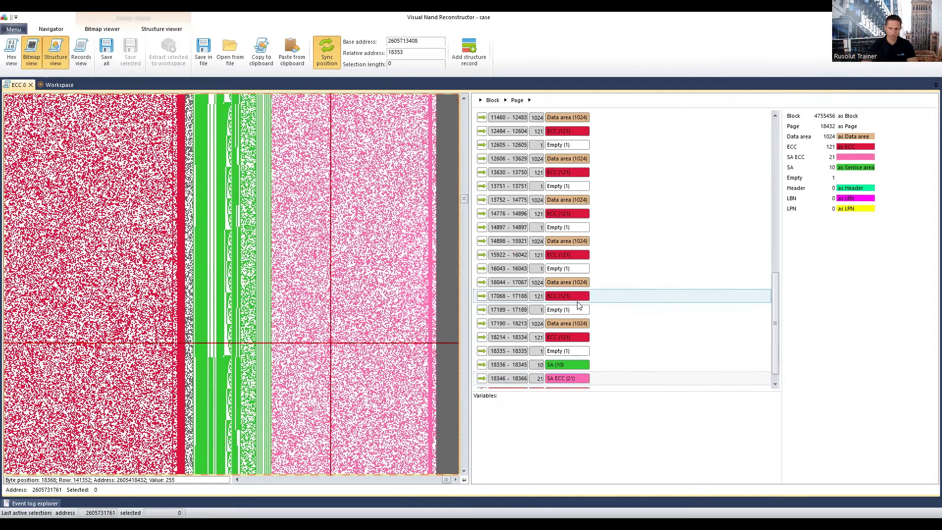
scroll(578, 318, "down", 1)
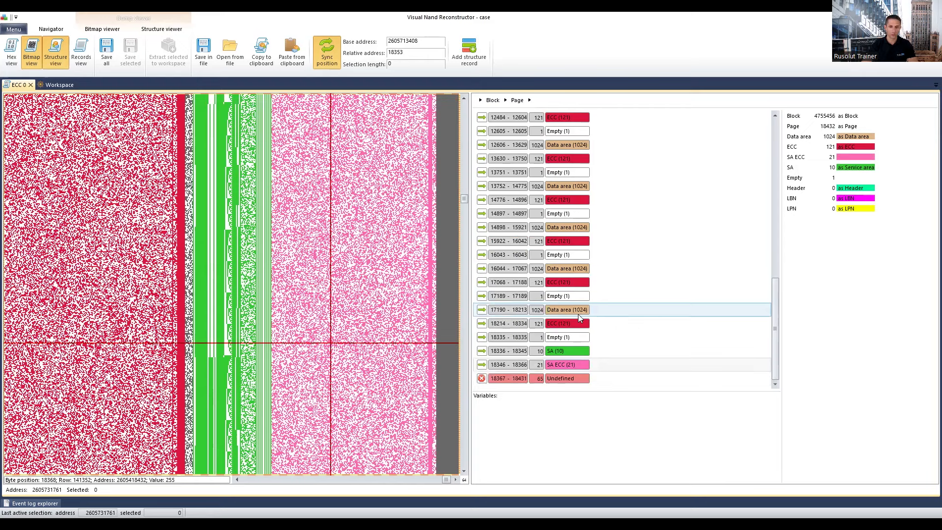
Open the SA record's inner structure and define its first byte as Header with a length of 1
double_click(564, 350)
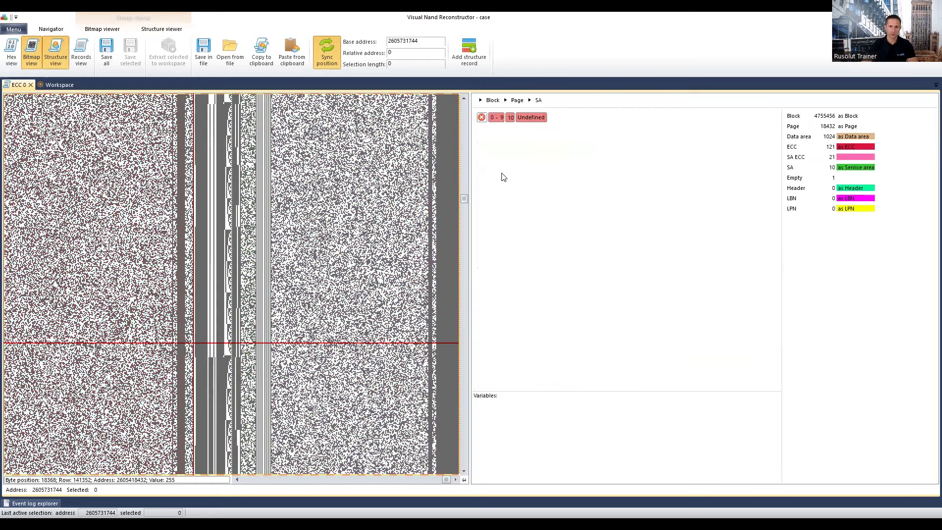
left_click(517, 119)
double_click(517, 119)
left_click(524, 237)
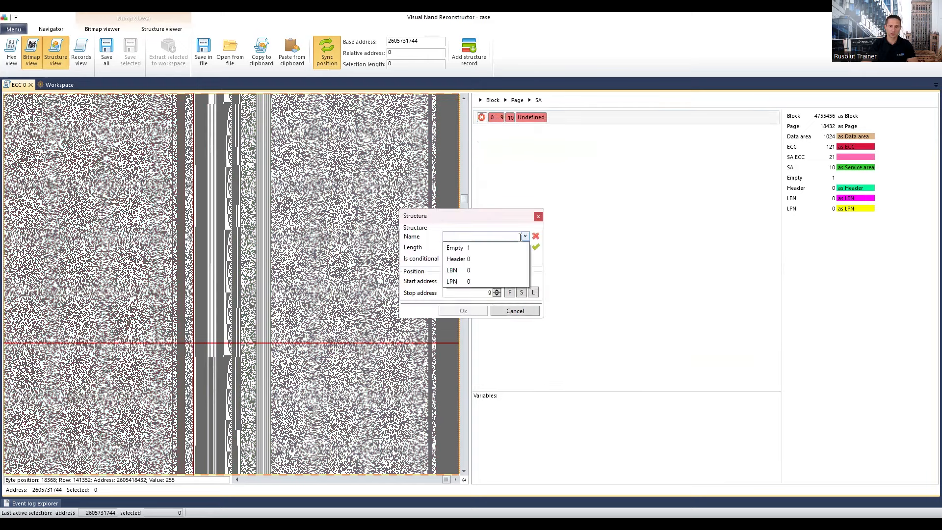
left_click(488, 261)
left_click(490, 247)
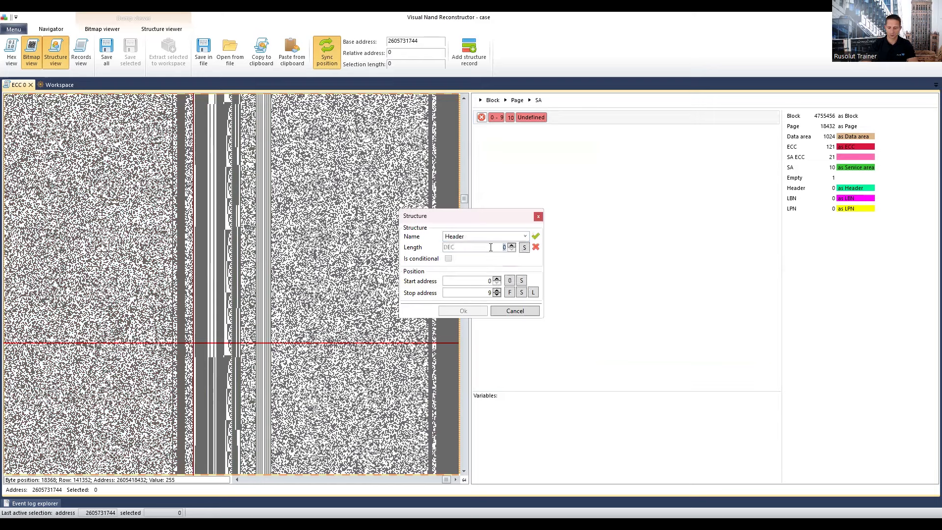
type("1")
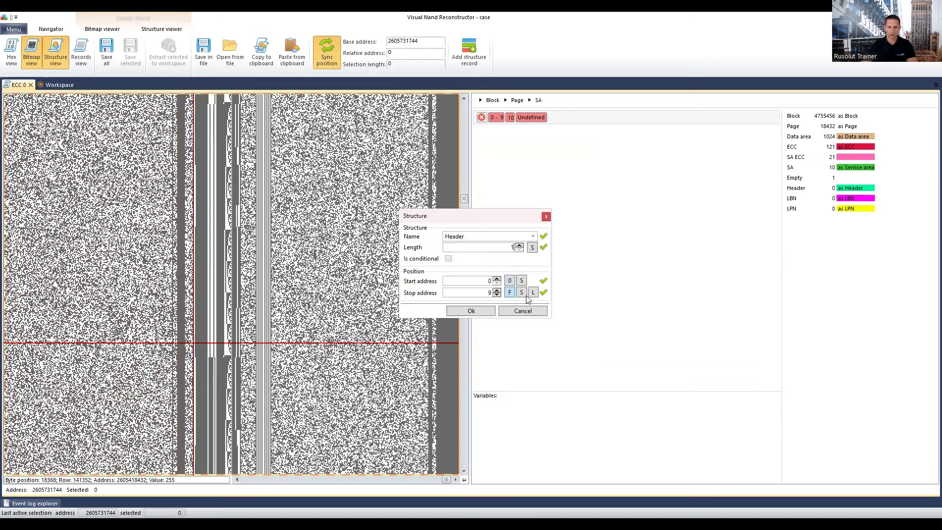
left_click(484, 312)
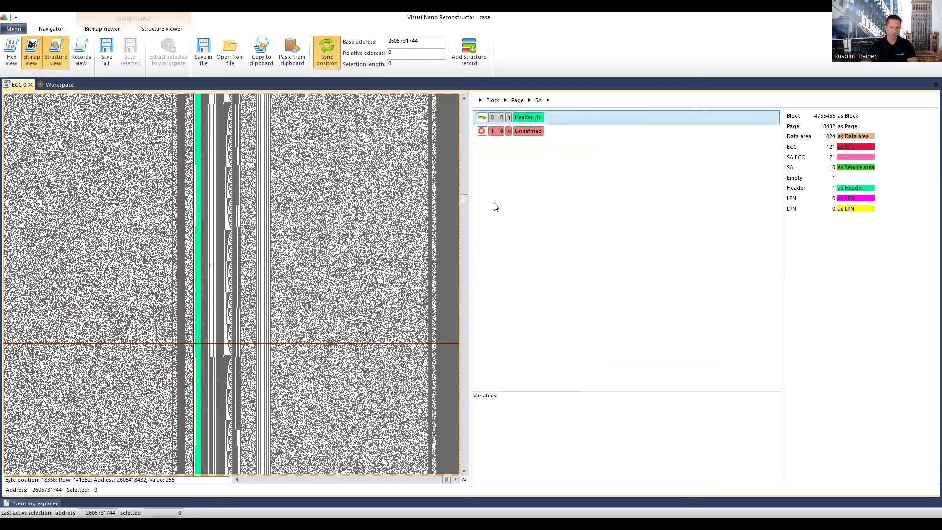
Define the 2 bytes after the Header within SA as LBN
double_click(524, 135)
left_click(525, 235)
left_click(492, 270)
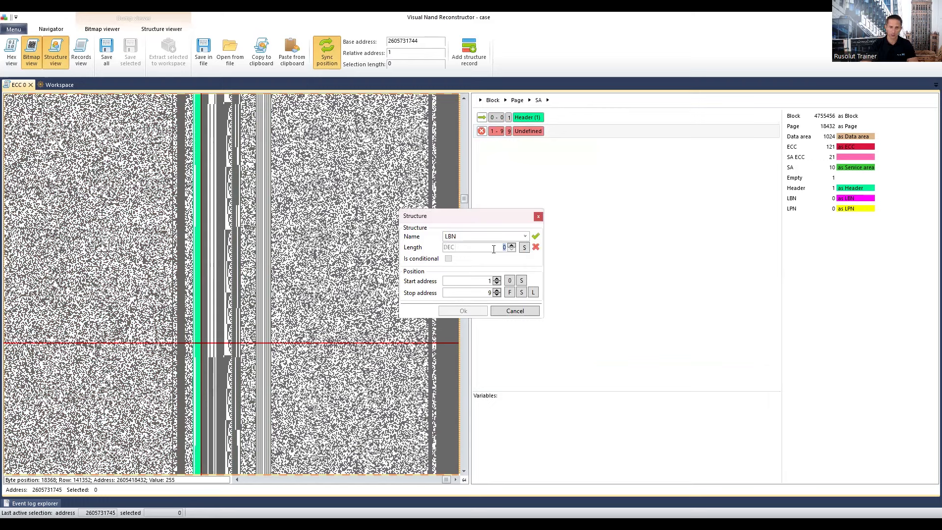
type("2")
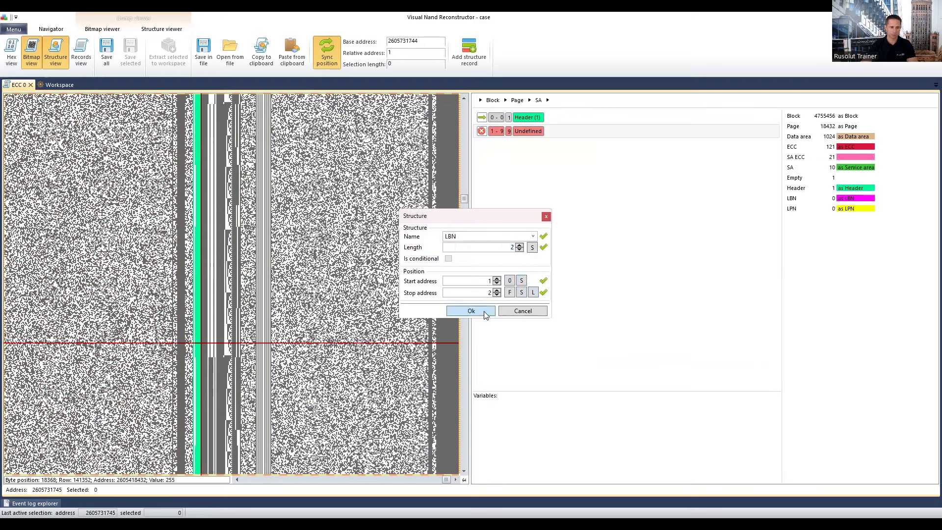
left_click(484, 312)
left_click(340, 336)
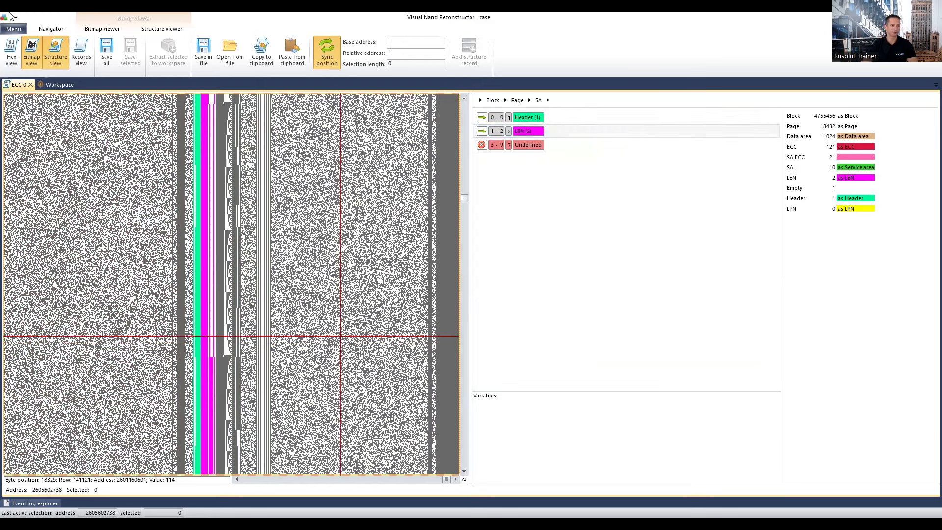
Close the ECC 0 dump and add a Silicon Motion XOR element to the workspace, connected to the output of ECC 0
left_click(30, 85)
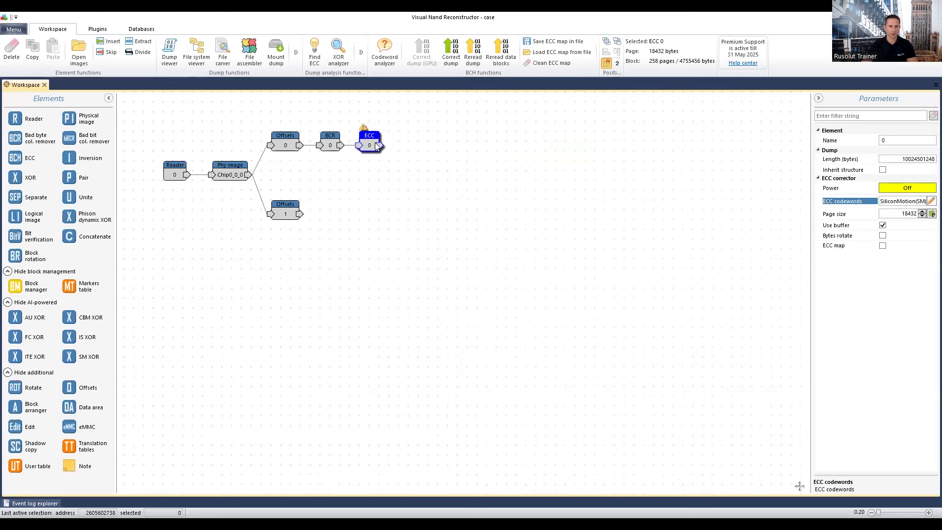
left_click(402, 185)
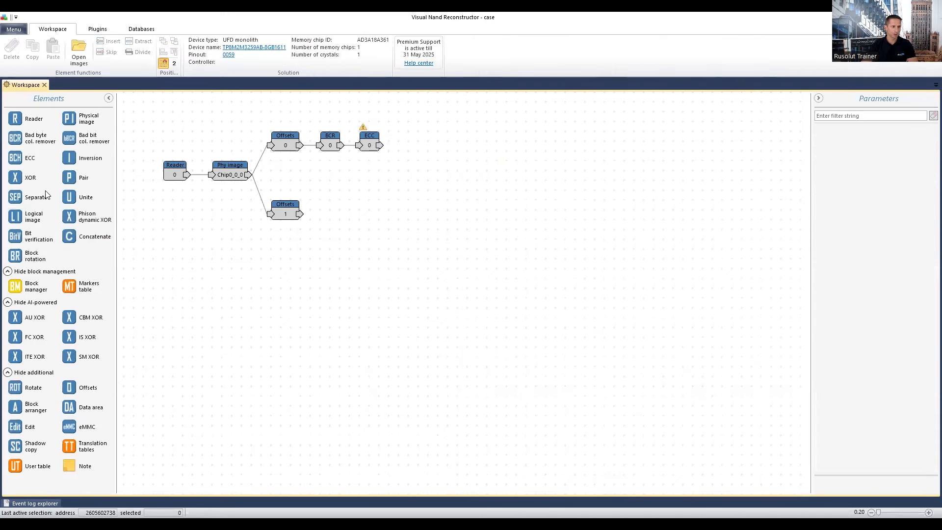
mouse_move(19, 180)
left_mouse_down()
mouse_move(387, 148)
mouse_move(78, 186)
mouse_move(19, 179)
left_mouse_up()
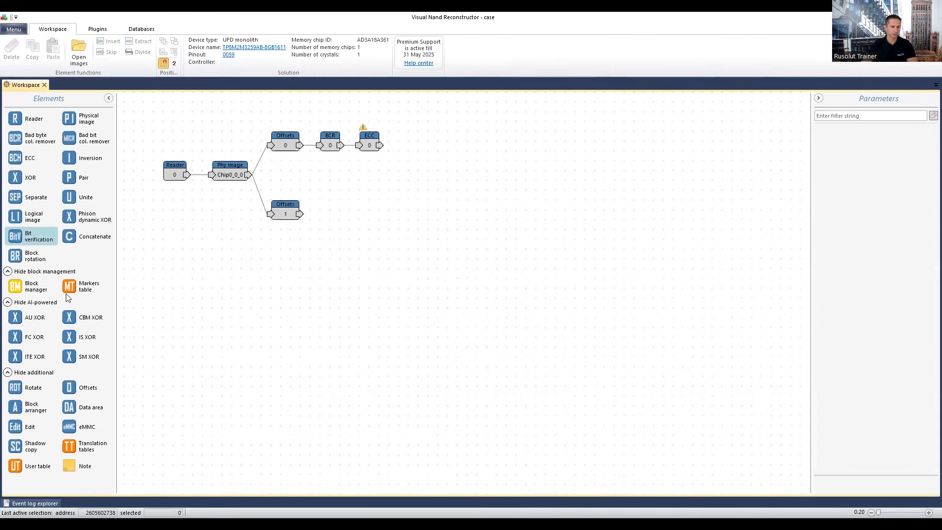
left_click_drag(76, 357, 442, 129)
left_click_drag(382, 145, 431, 148)
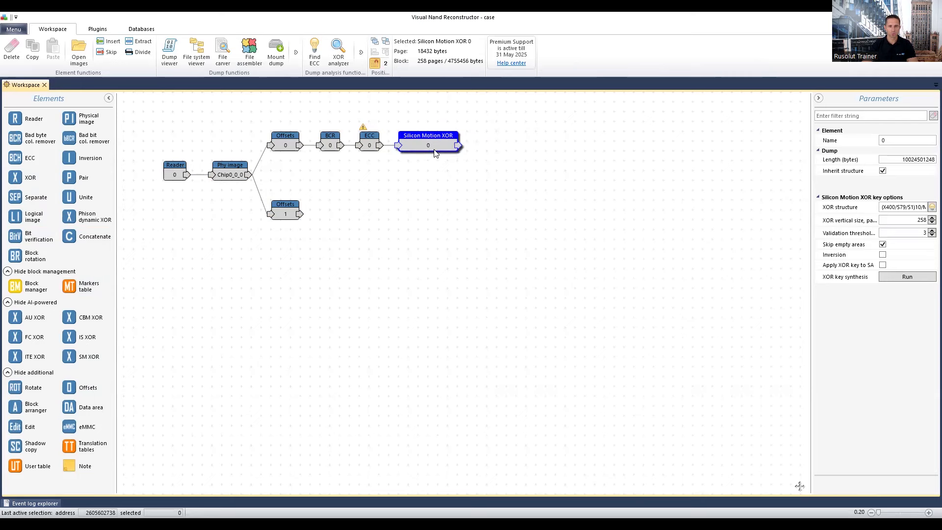
left_click_drag(435, 147, 443, 149)
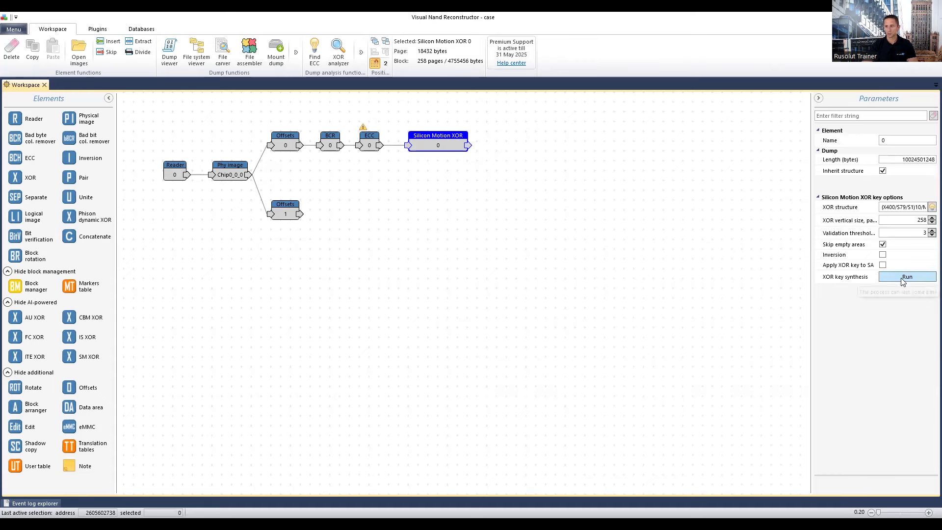
Launch the XOR key synthesis for the Silicon Motion XOR 0 element
left_click(570, 149)
left_click(430, 141)
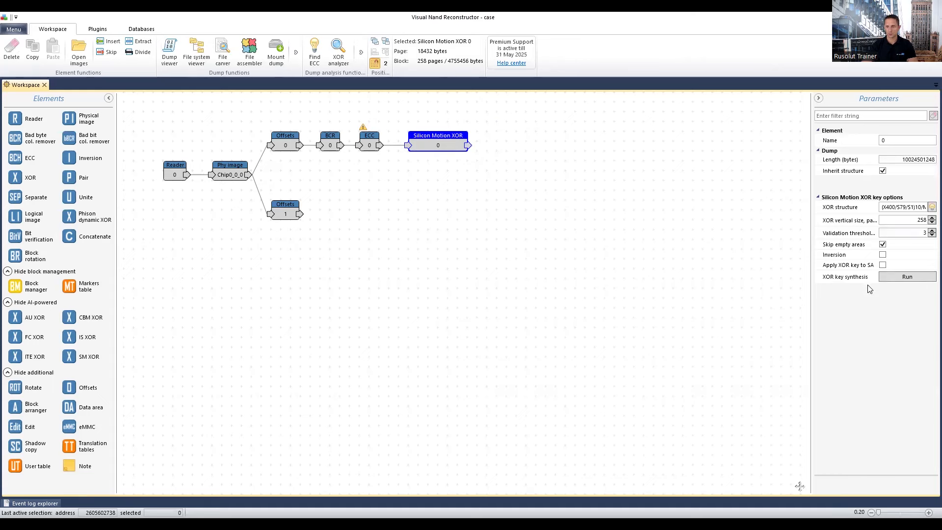
left_click(898, 276)
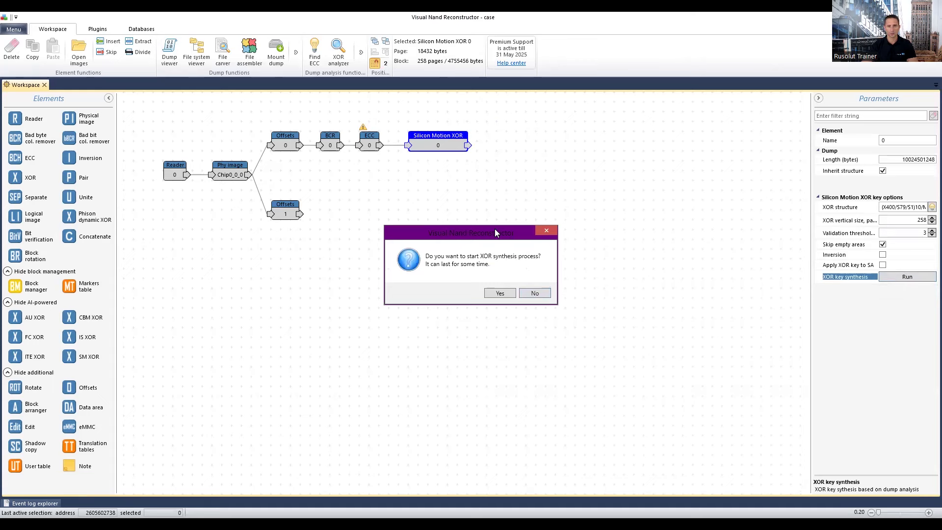
left_click_drag(492, 233, 495, 229)
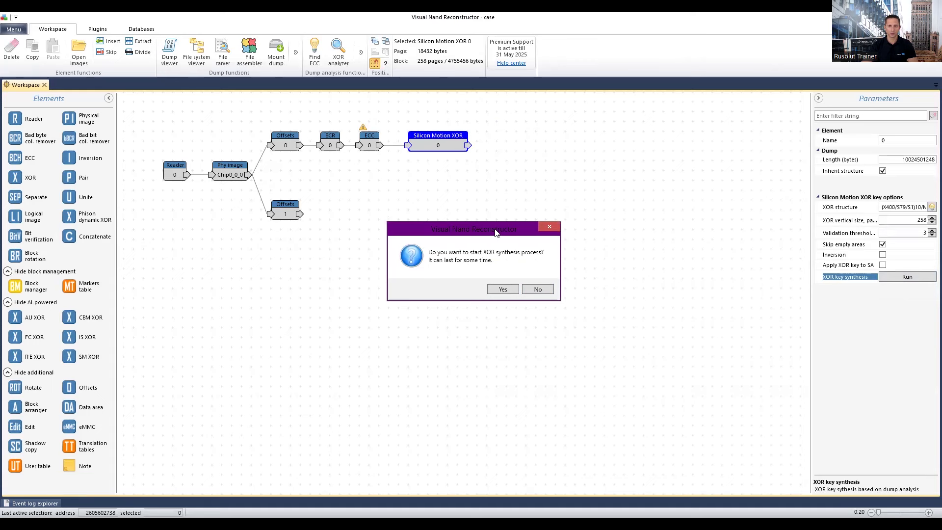
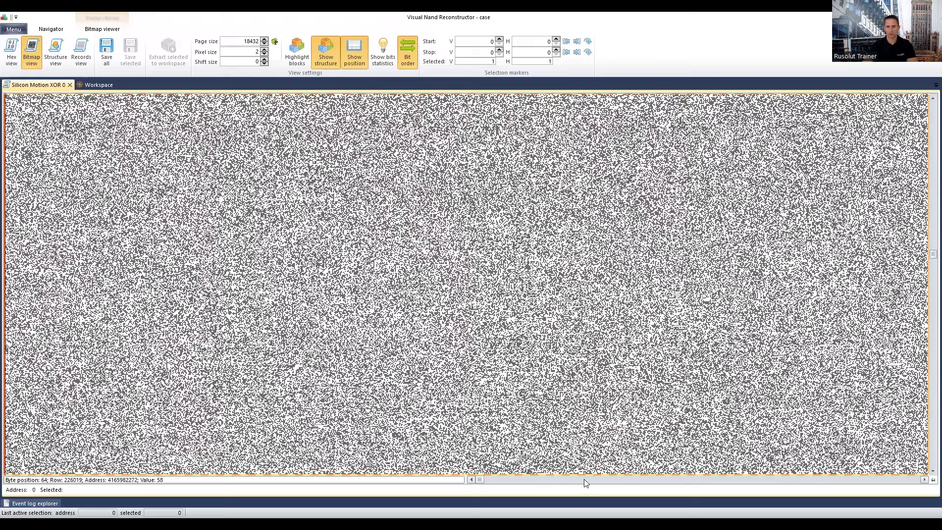
Examine the Silicon Motion XOR 0 bitmap towards the end of the page and across further blocks, and close the dump
left_click(707, 477)
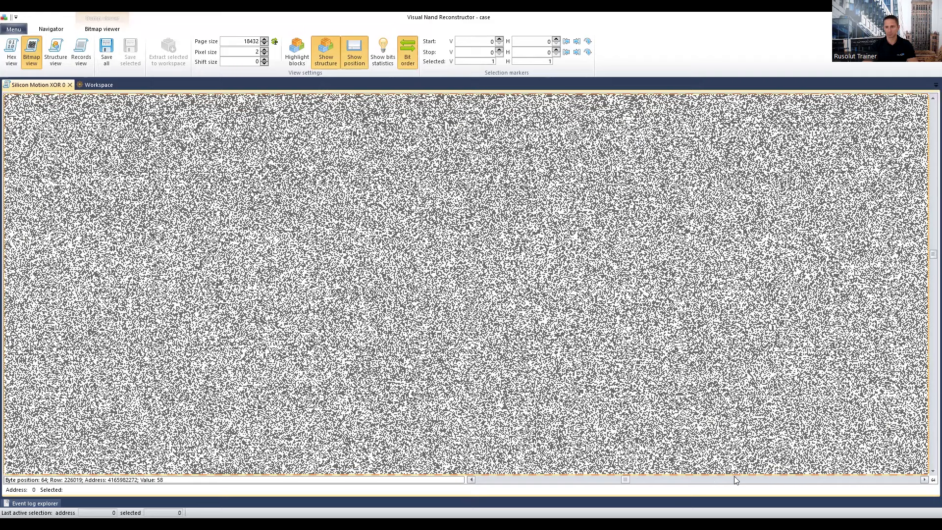
left_click(786, 477)
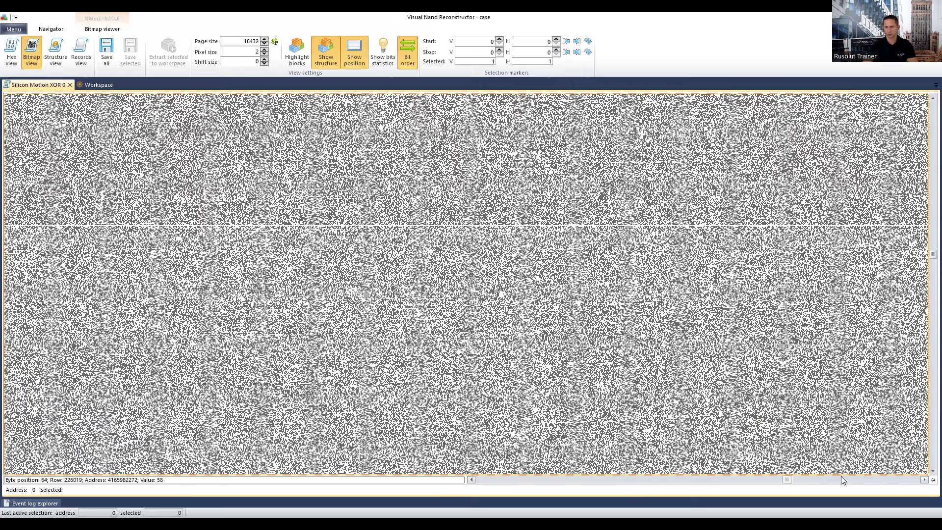
left_click(885, 479)
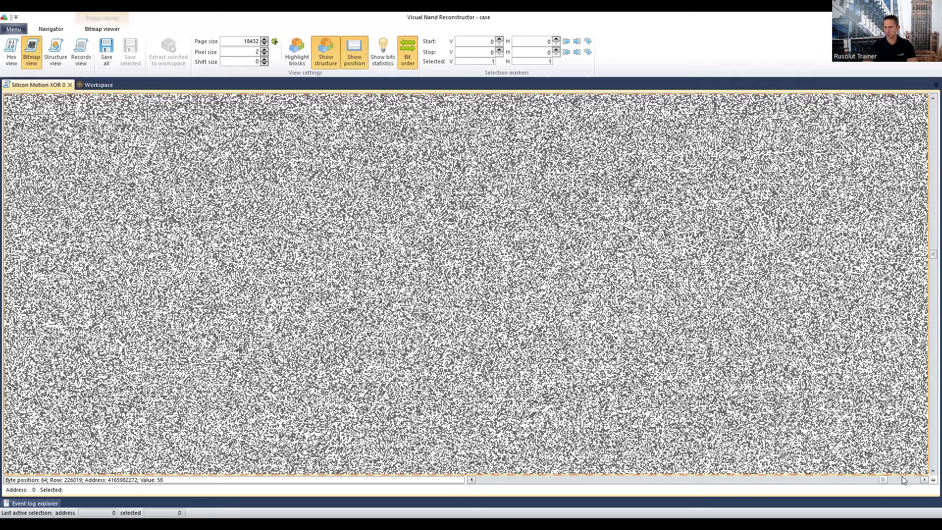
left_click(901, 479)
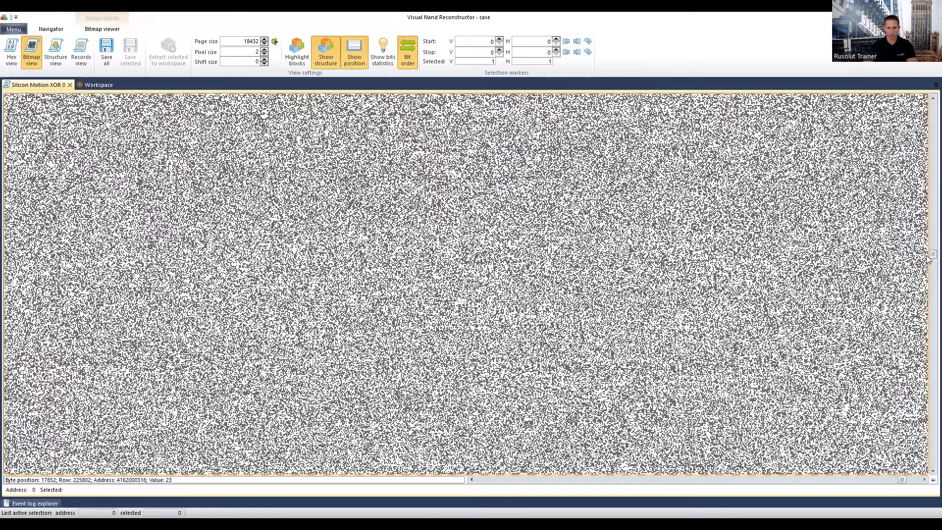
left_click_drag(932, 255, 932, 258)
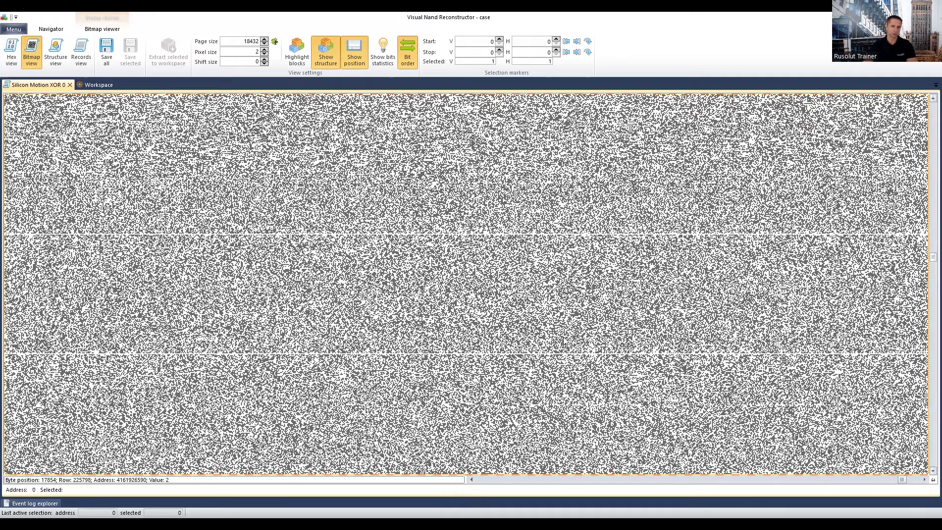
scroll(563, 340, "down", 5)
scroll(563, 339, "up", 3)
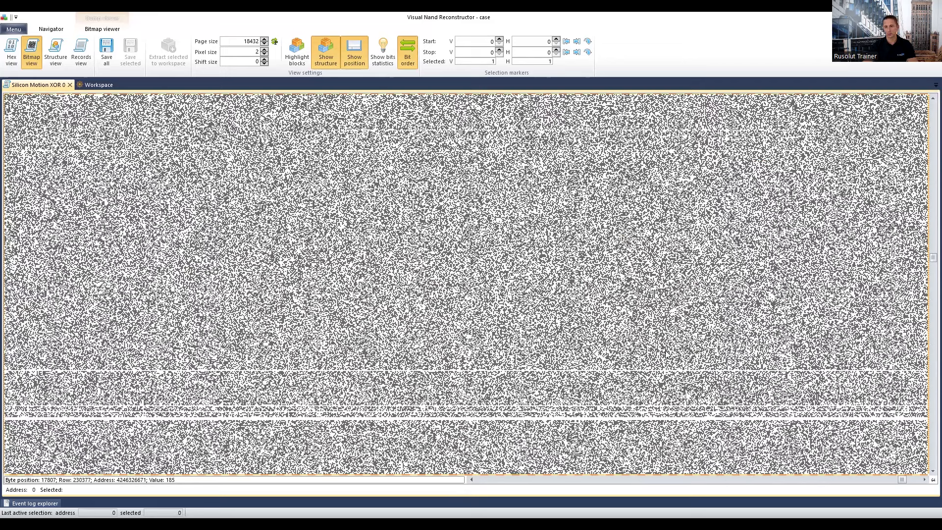
scroll(556, 344, "down", 3)
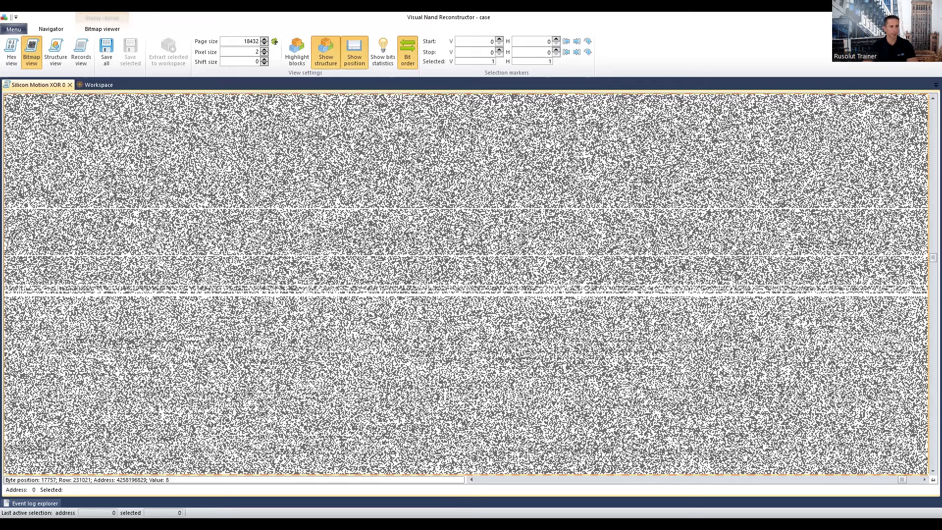
left_click(70, 84)
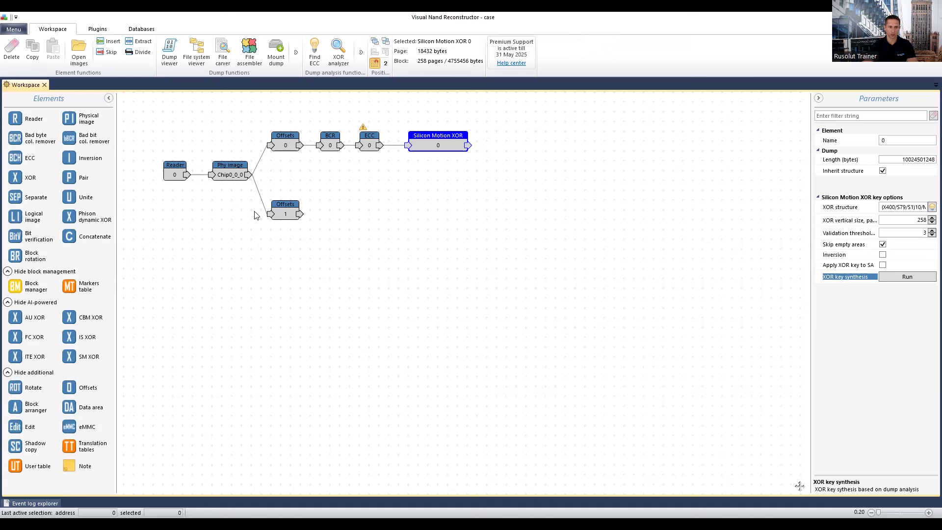
Extend the Offsets 1 branch with a bad byte column remover, followed by copies of the ECC 0 and Silicon Motion XOR 0 elements
left_click(285, 212)
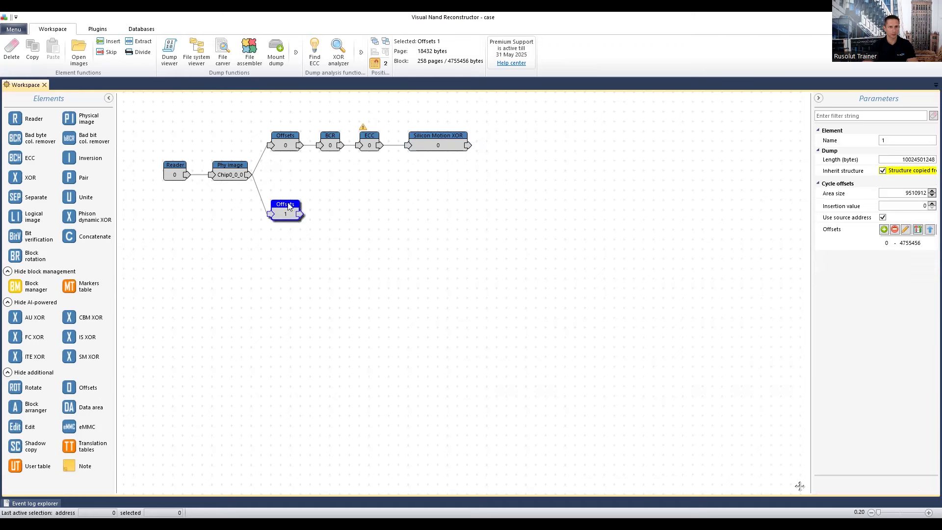
left_click_drag(40, 139, 341, 218)
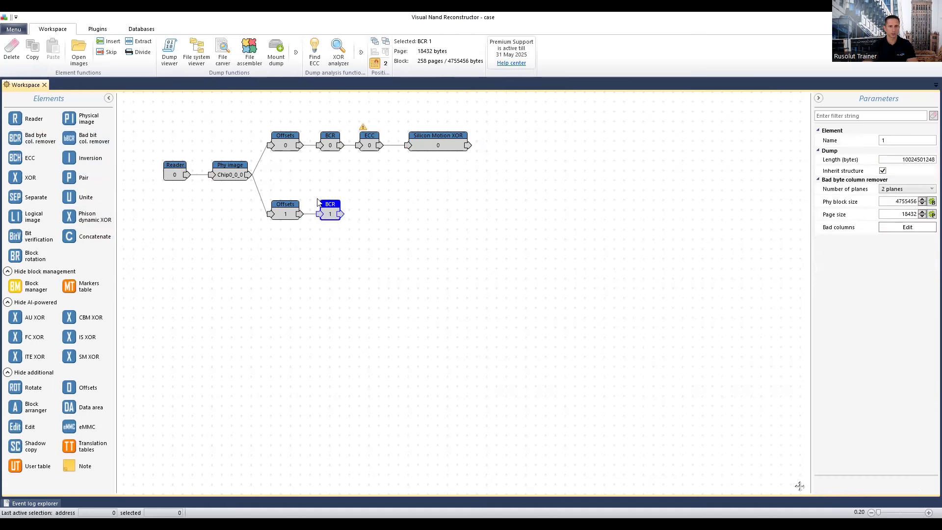
left_click_drag(484, 123, 364, 170)
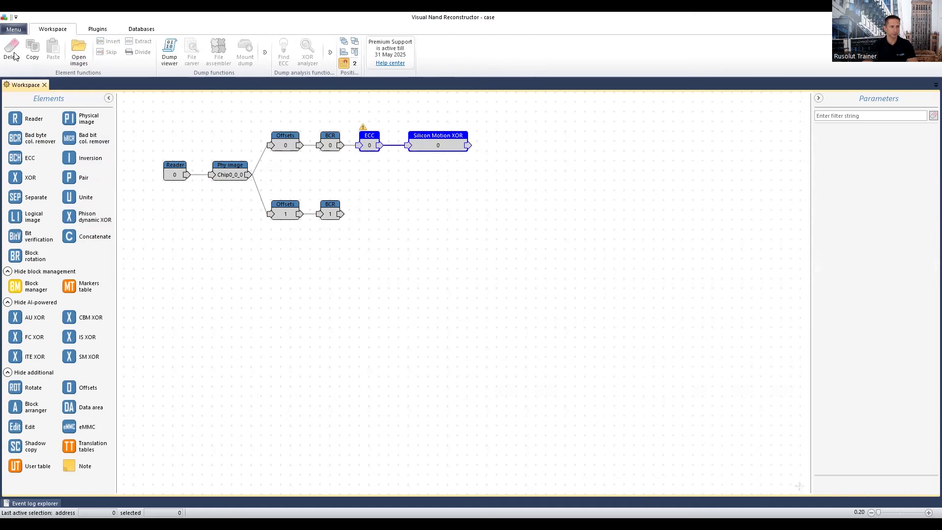
left_click(32, 49)
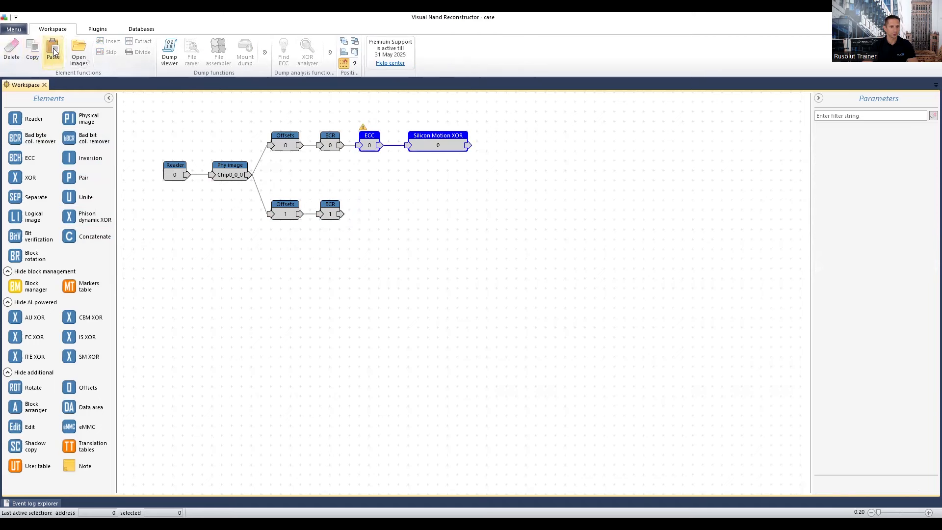
left_click(53, 49)
left_click_drag(363, 146, 350, 216)
left_click_drag(449, 219, 439, 219)
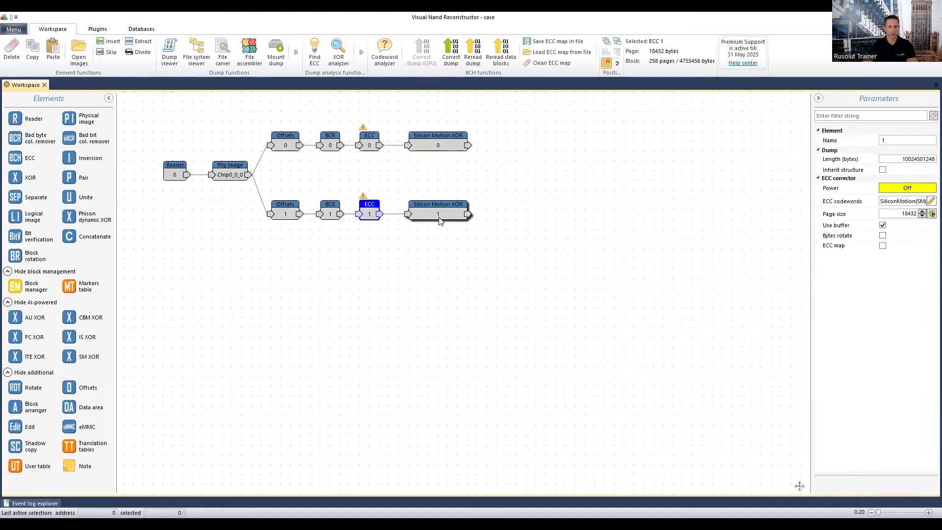
Check the Silicon Motion XOR 0 dump, close it, and move the element closer to ECC 0
left_click(452, 145)
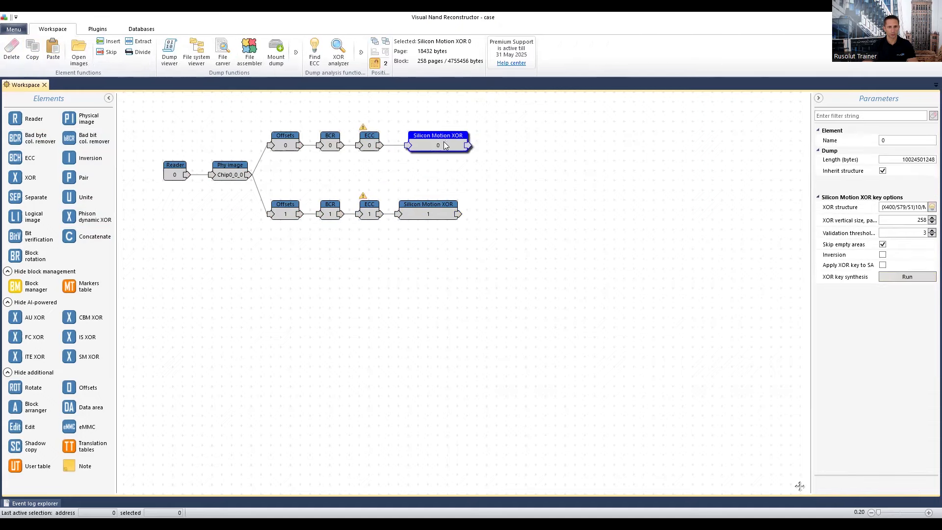
double_click(443, 146)
left_click(69, 84)
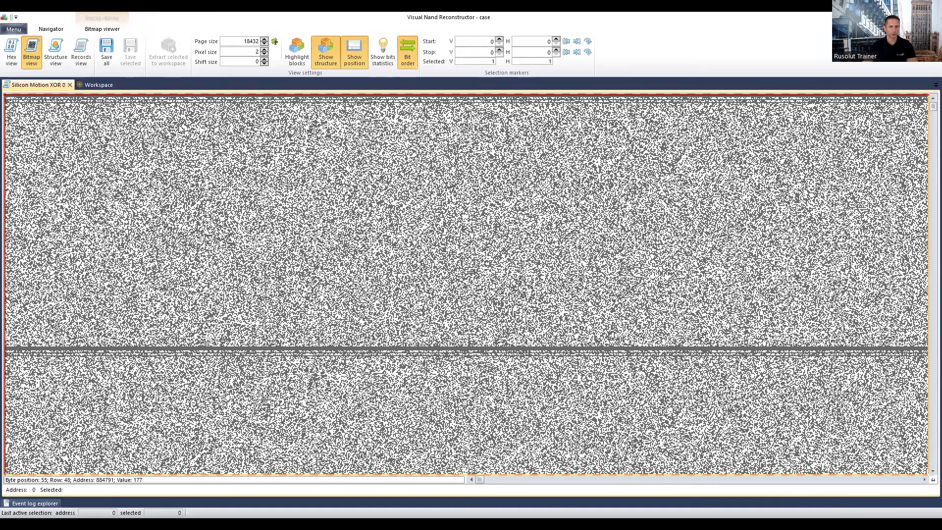
left_click_drag(441, 149, 432, 150)
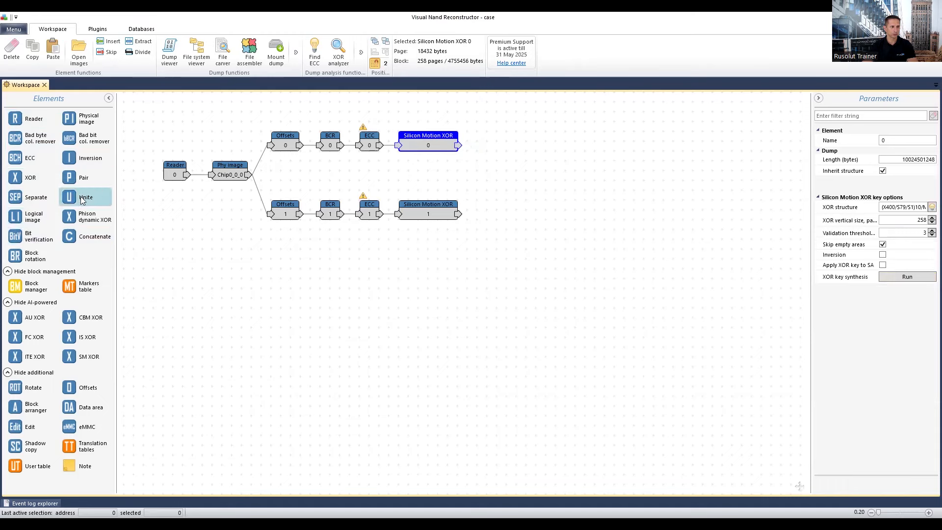
Add a Unite element and connect the outputs of Silicon Motion XOR 0 and Silicon Motion XOR 1 to it
left_click_drag(559, 152, 558, 152)
left_click_drag(460, 145, 521, 170)
left_click_drag(459, 214, 522, 184)
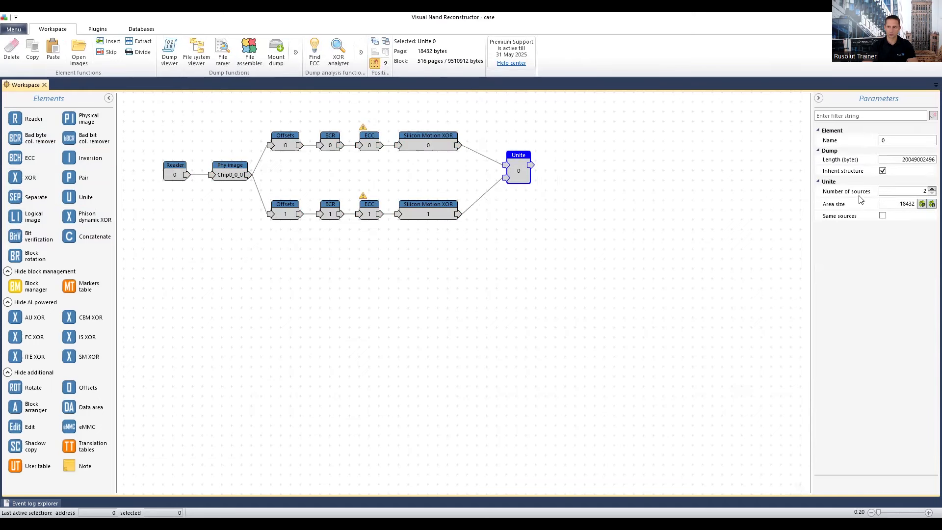
left_click(420, 143)
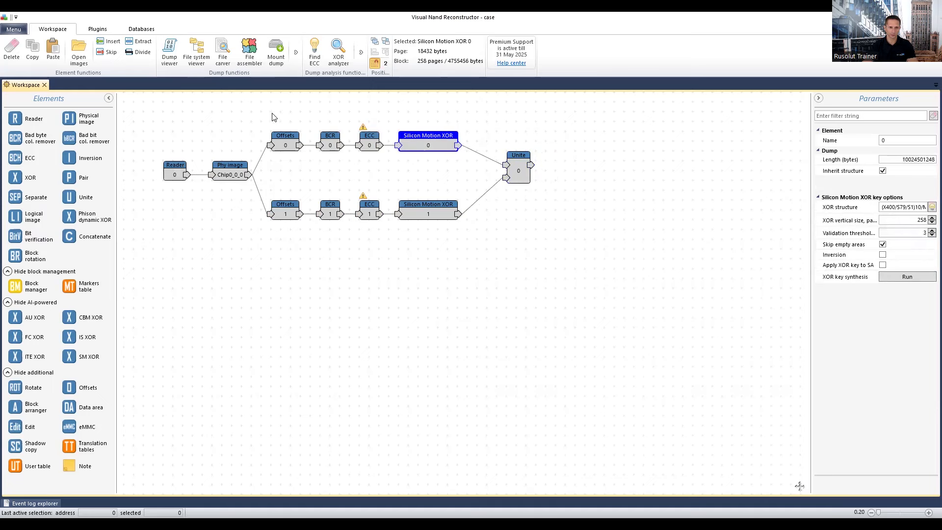
left_click_drag(249, 115, 484, 168)
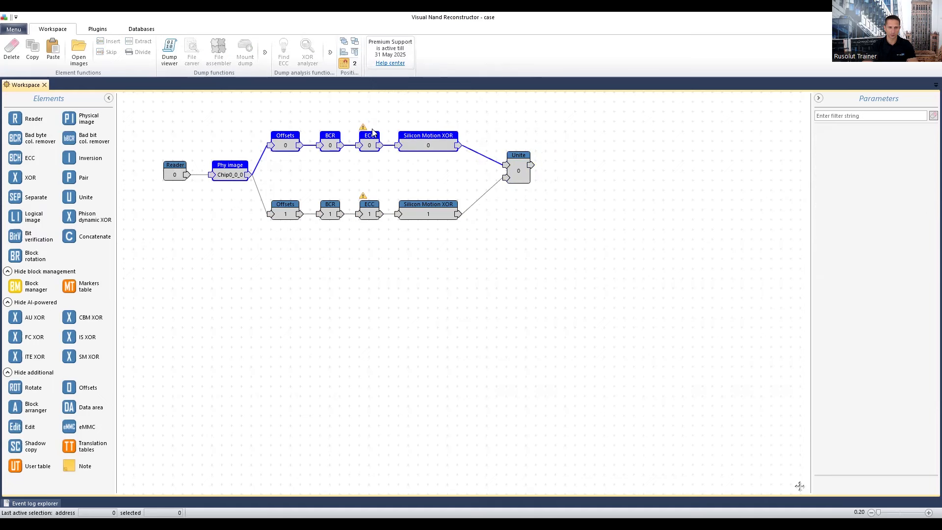
left_click_drag(265, 246, 513, 174)
left_click(570, 212)
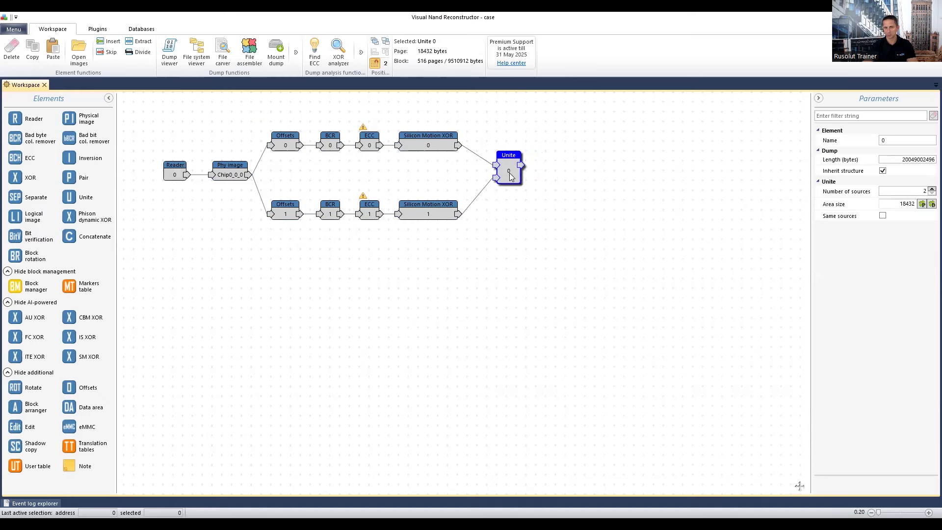
left_click(927, 205)
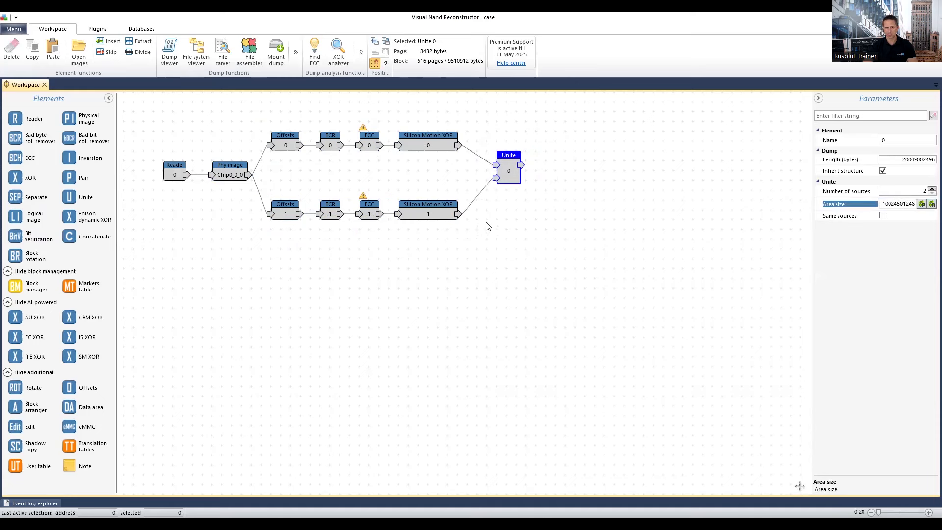
Mark a position near the end of the Unite 0 bitmap and trace it back to its source in ECC 1
double_click(514, 178)
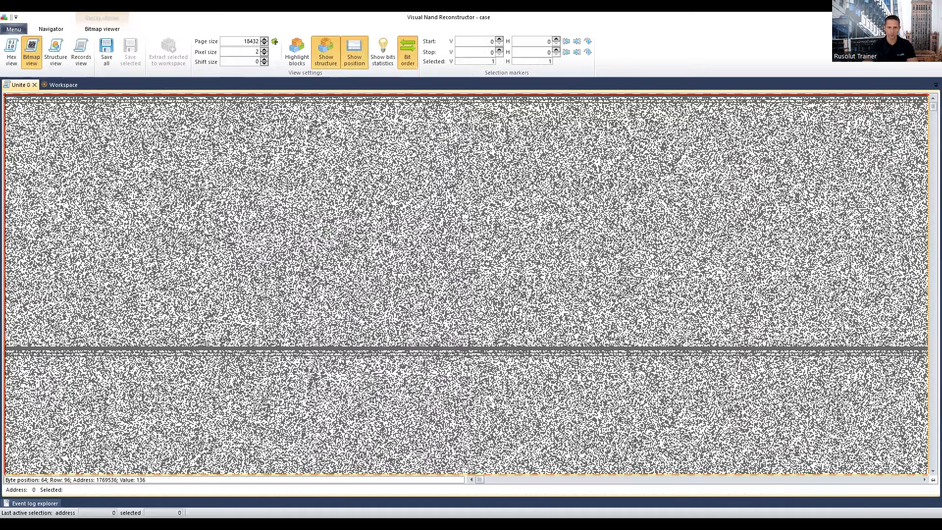
left_click_drag(926, 111, 926, 458)
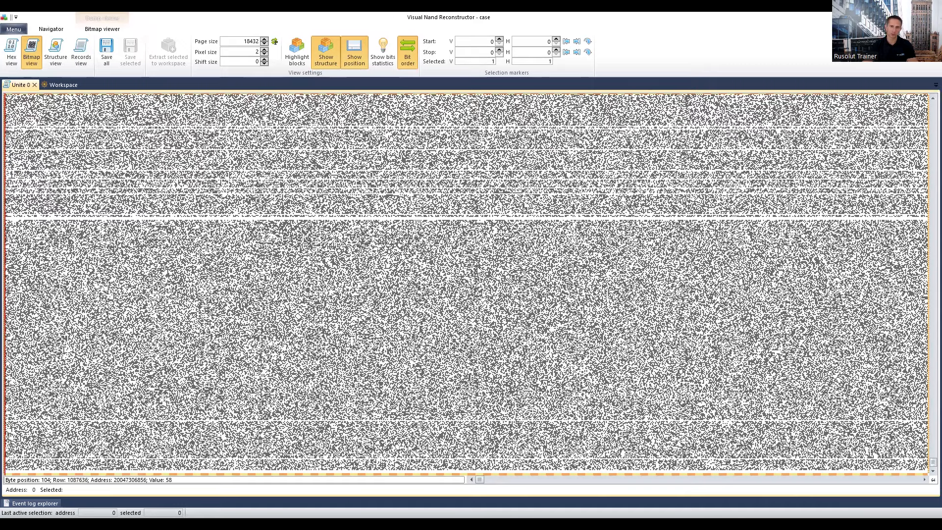
left_click(419, 288)
left_click(323, 329)
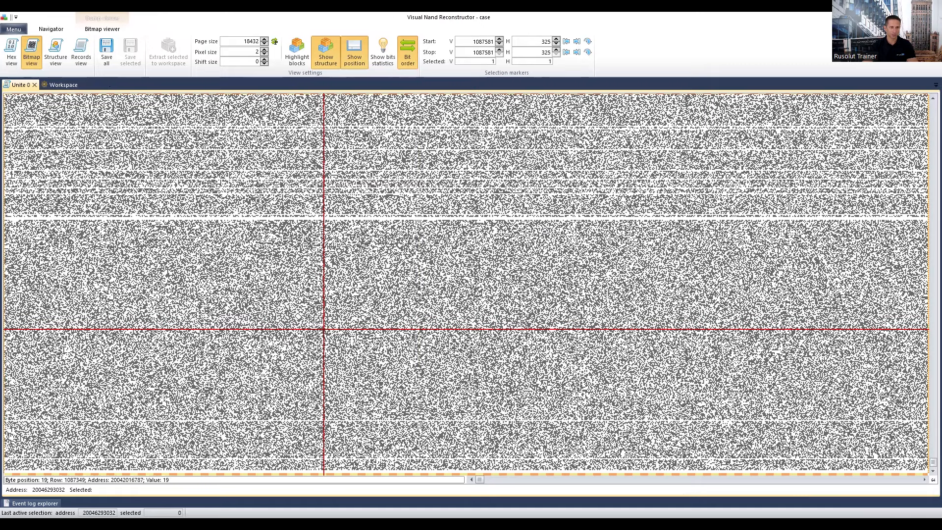
left_click(55, 31)
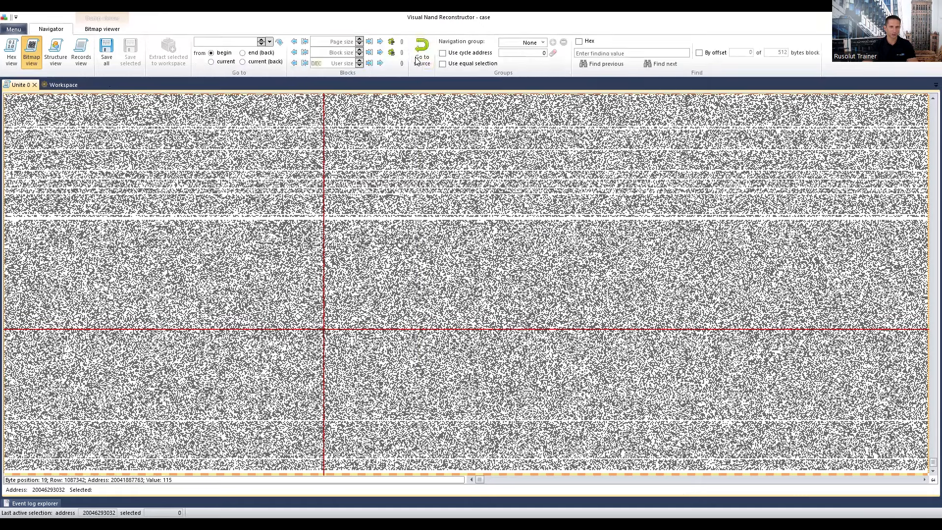
left_click(422, 52)
left_click(422, 52)
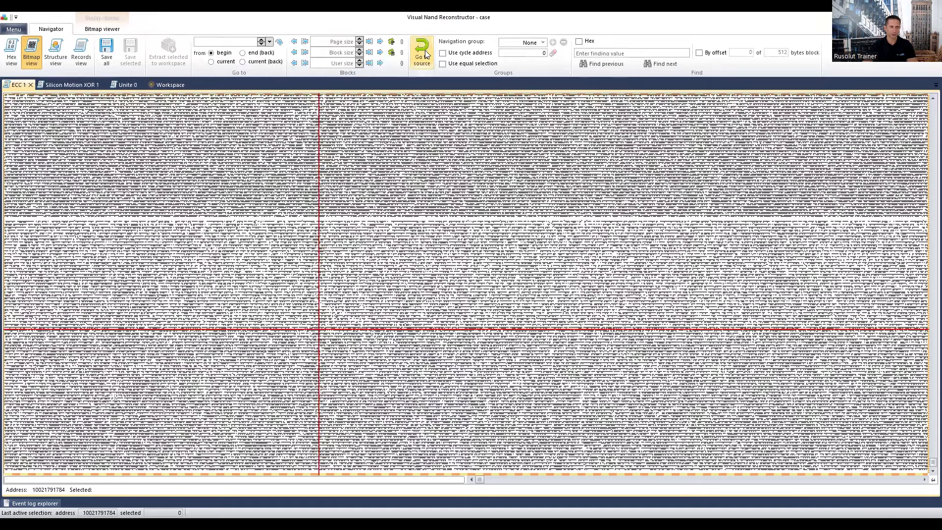
Examine the pages towards the end of the ECC 1 bitmap, and close the ECC 1, Silicon Motion XOR 1 and Unite 0 dumps
left_click(381, 329)
left_click(419, 183)
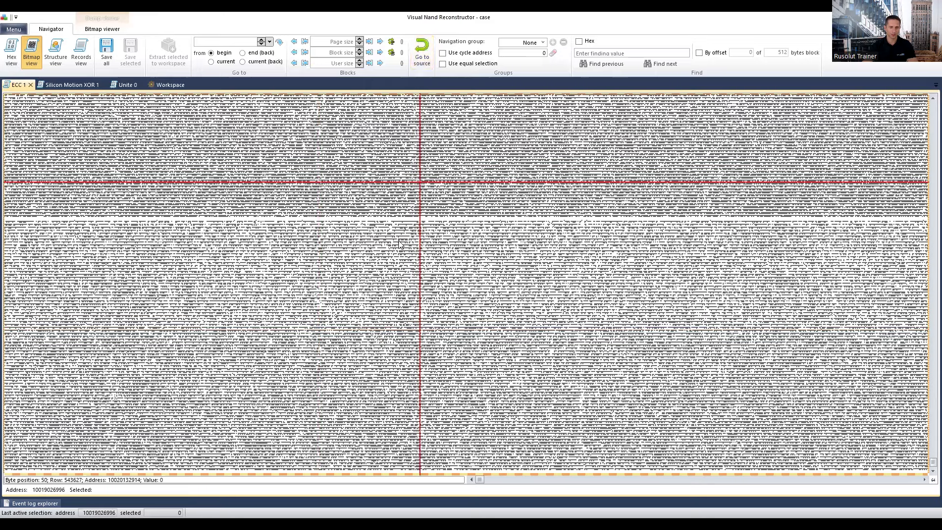
scroll(396, 243, "up", 4)
scroll(397, 246, "up", 3)
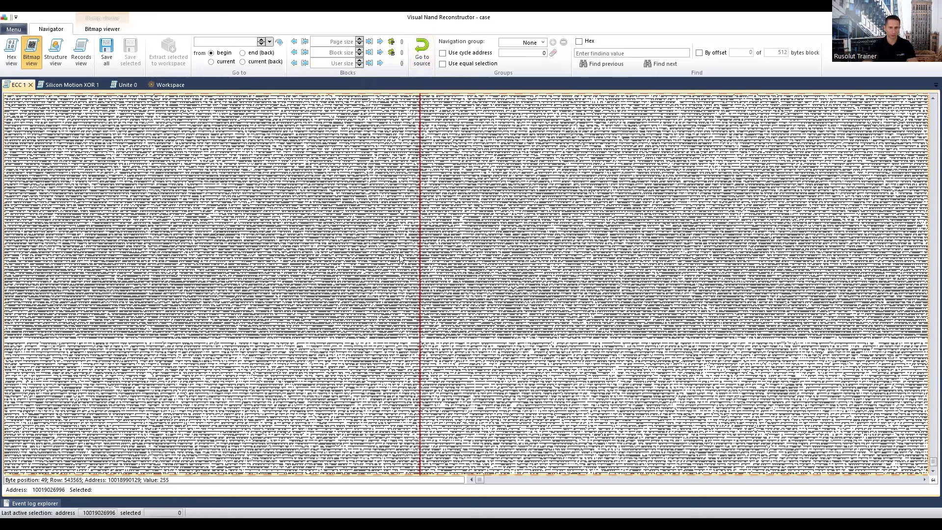
scroll(400, 257, "up", 3)
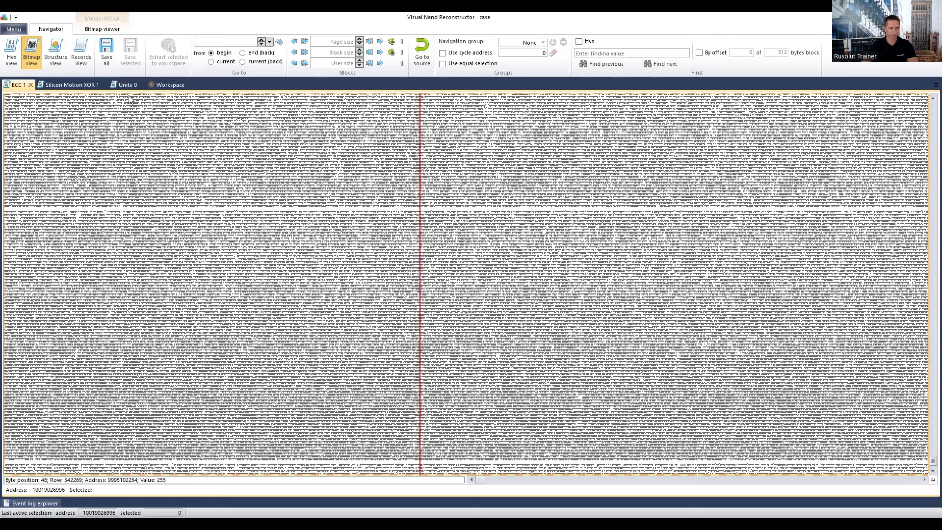
left_click(30, 85)
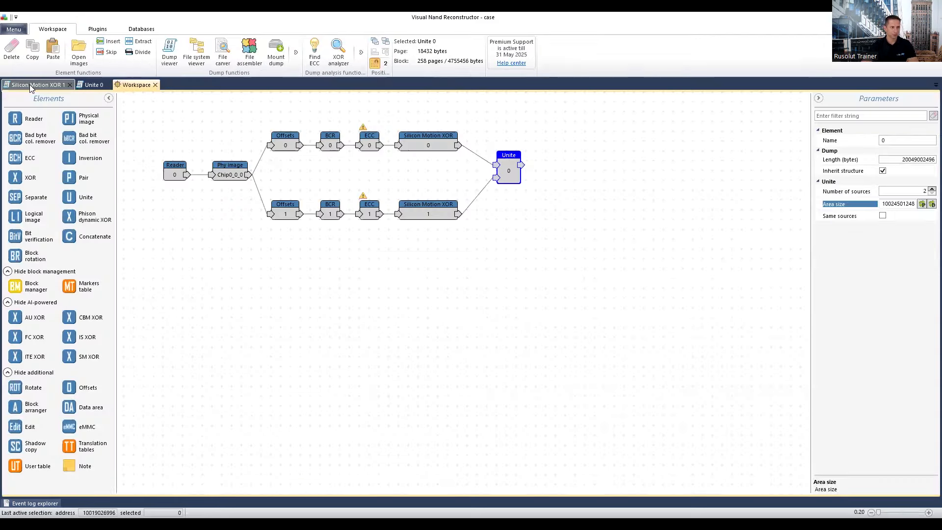
left_click(64, 87)
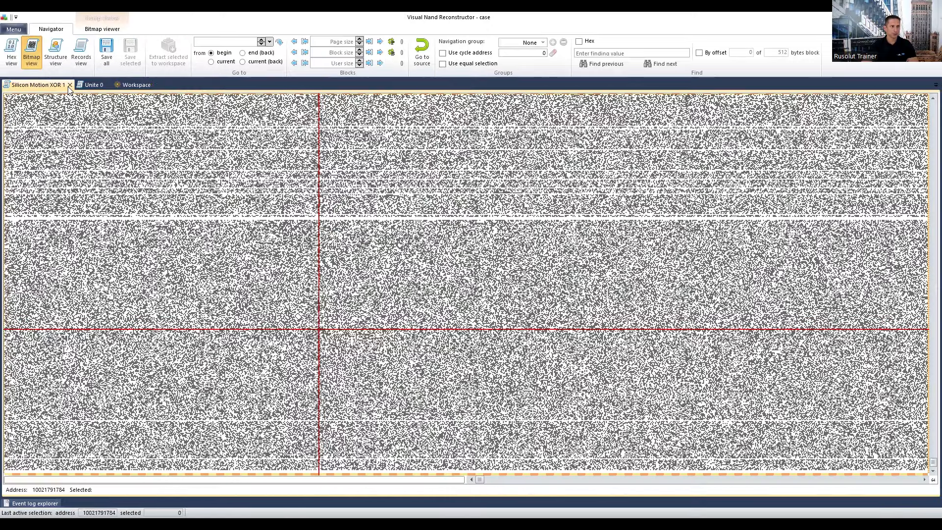
left_click(70, 85)
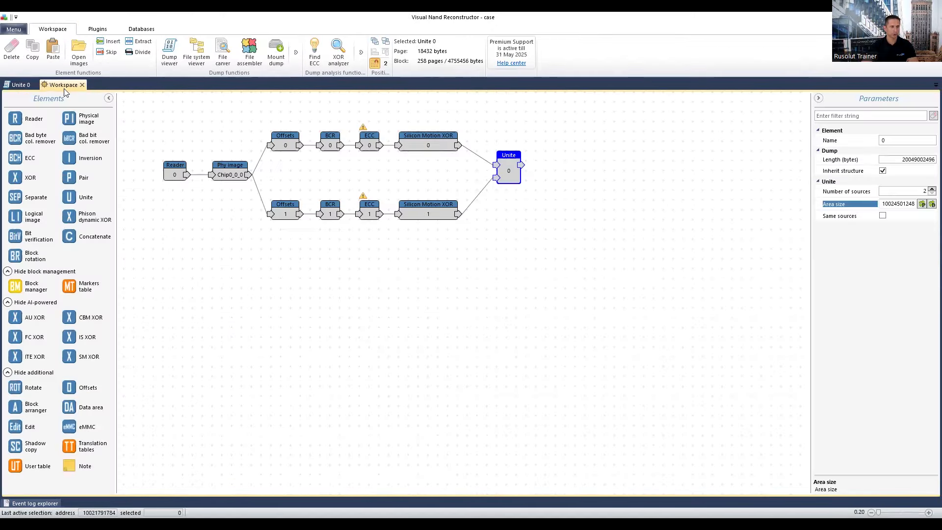
left_click(35, 83)
left_click(33, 85)
Add a Block manager element connected to the output of Unite 0 and open its block management
left_click_drag(28, 280, 574, 175)
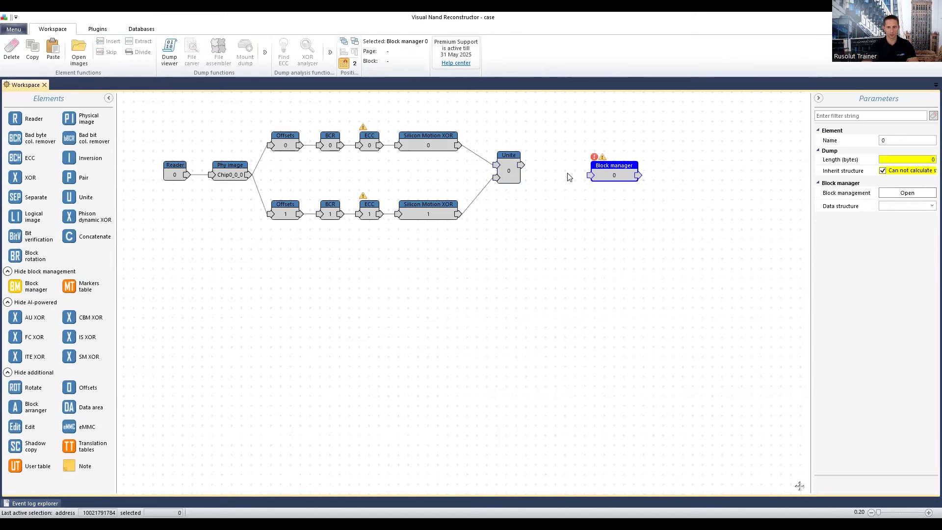
left_click_drag(521, 165, 570, 163)
left_click(898, 196)
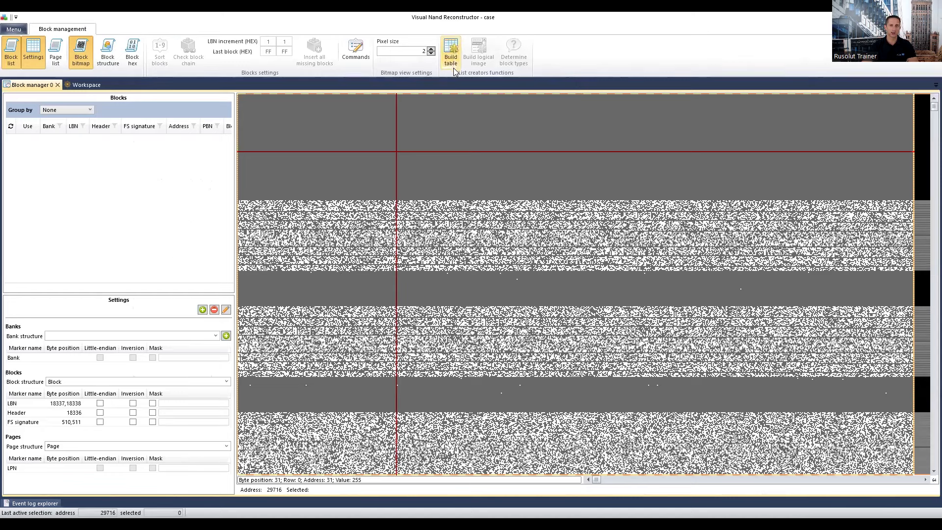
Build the block table with statistics for determining block types, and widen the block list to reveal the Block type column
left_click(451, 60)
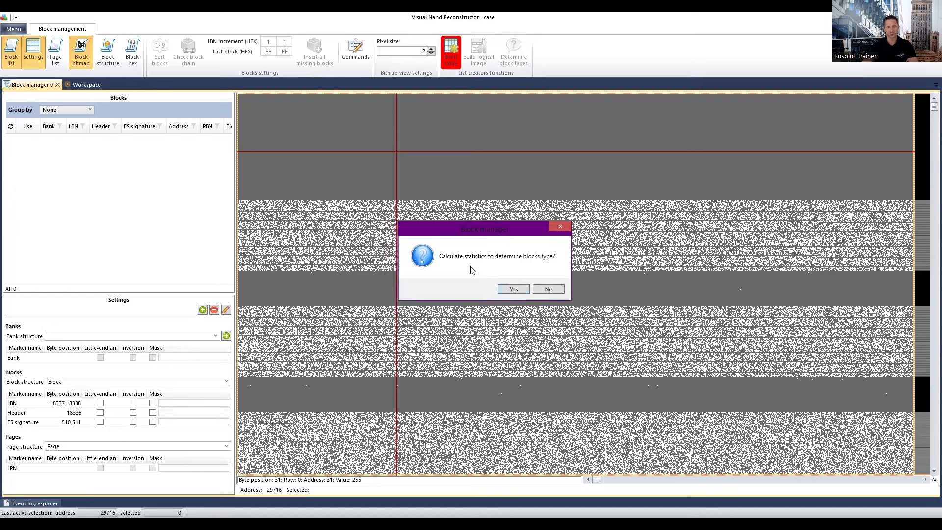
left_click(514, 289)
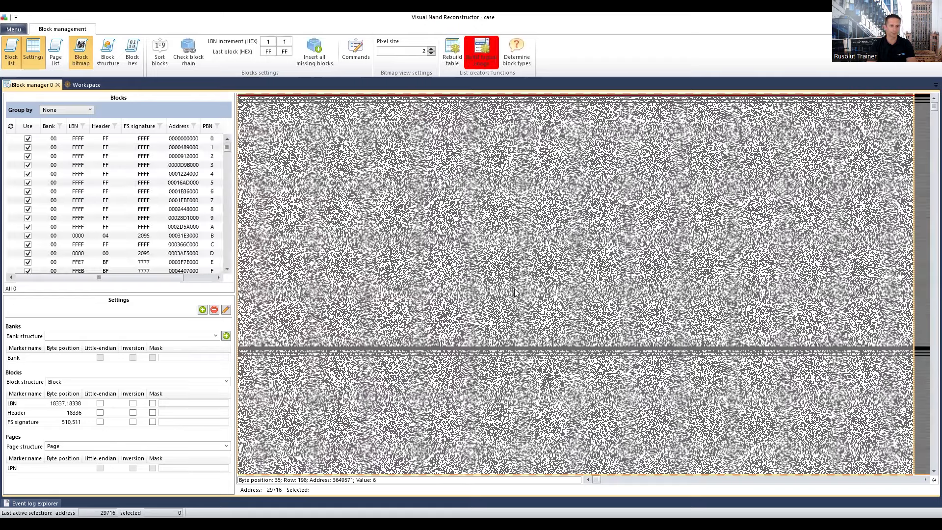
left_click(237, 200)
left_click_drag(234, 204, 283, 206)
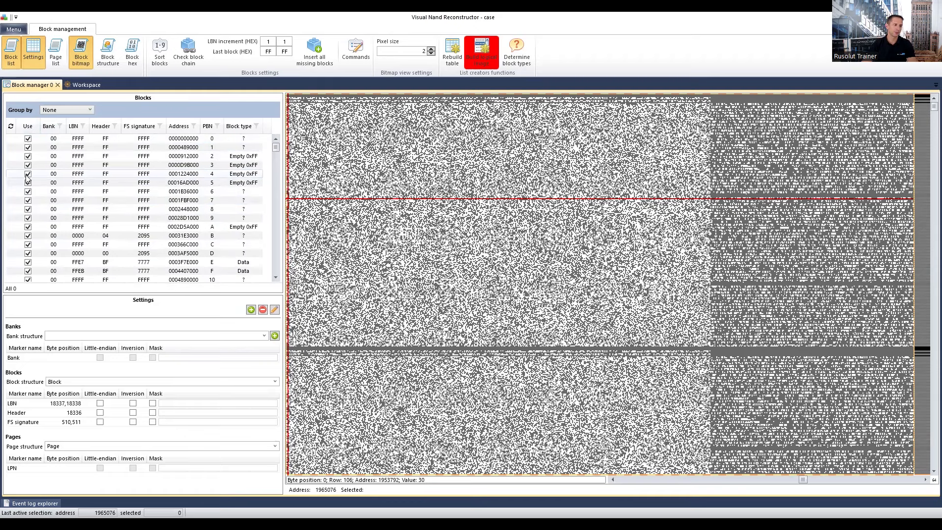
Examine the block list's use flags, empty and data block types, and the LBN, header and FS signature values of further blocks
left_click(95, 176)
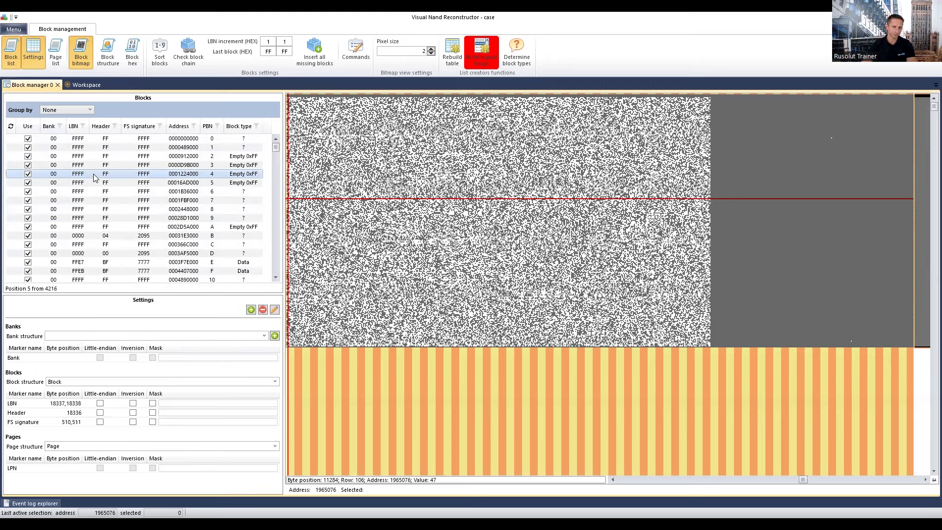
left_click(29, 175)
left_click(28, 174)
left_click(69, 426)
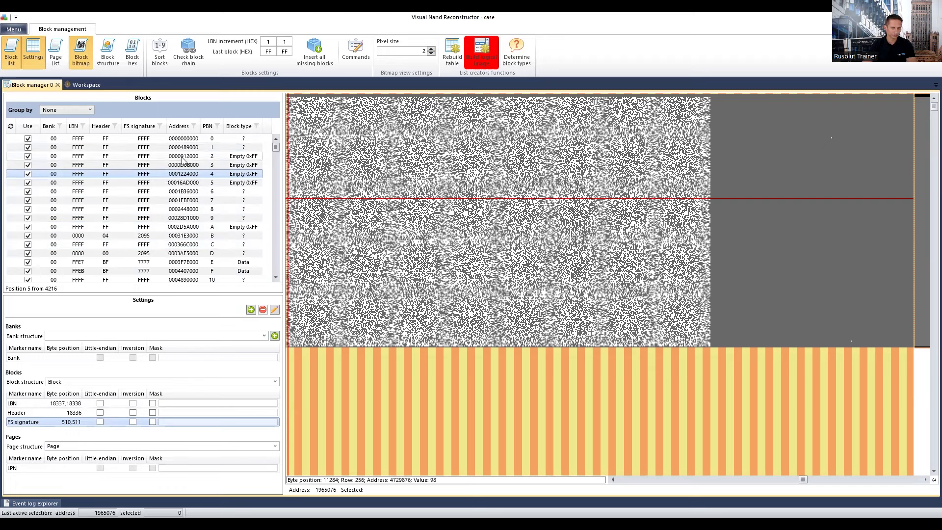
key("Up")
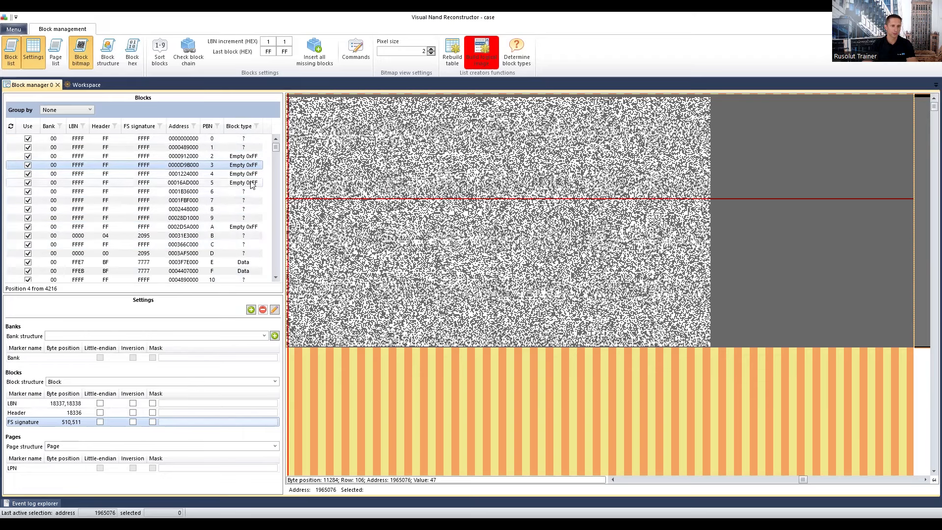
mouse_move(274, 146)
left_mouse_down()
mouse_move(275, 263)
mouse_move(276, 156)
mouse_move(276, 174)
mouse_move(277, 164)
left_mouse_up()
scroll(89, 231, "down", 6)
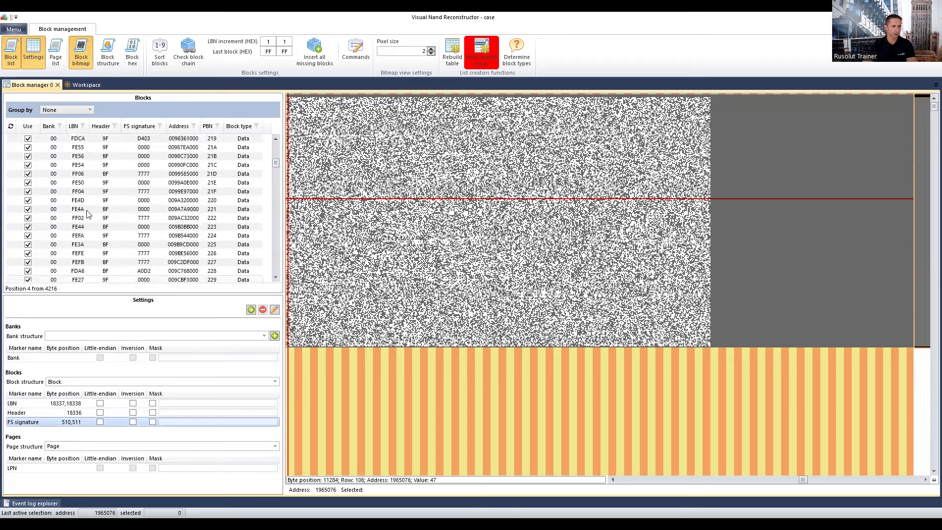
scroll(90, 231, "down", 6)
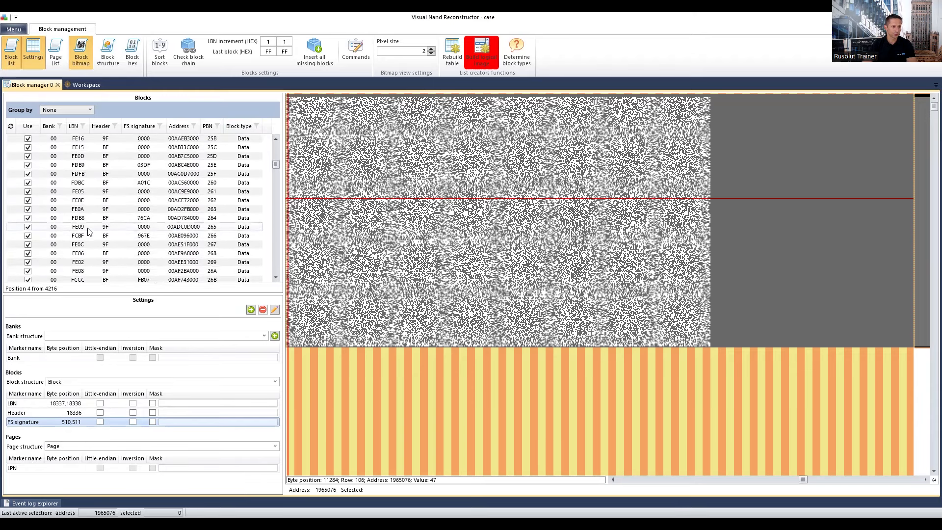
left_click_drag(276, 163, 285, 184)
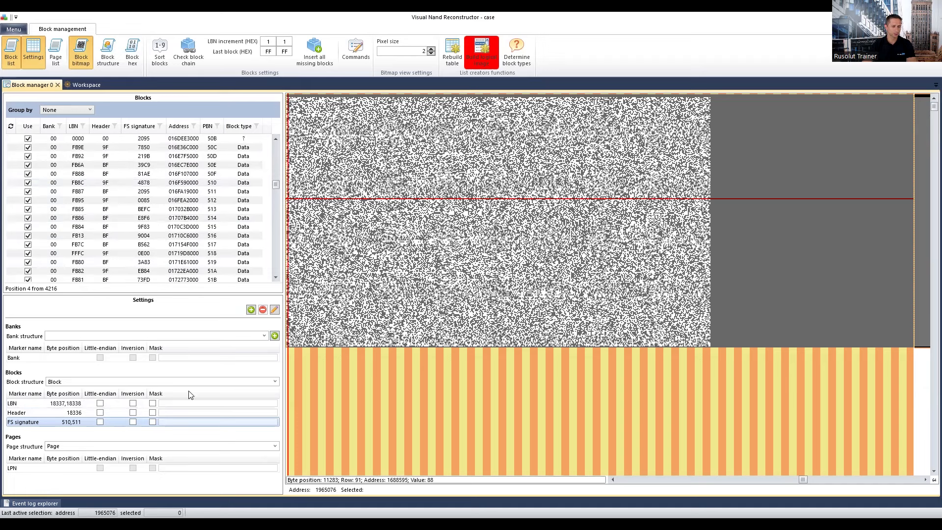
Enable inversion for the LBN and Header block markers and review the recalculated values in the block list
left_click(132, 403)
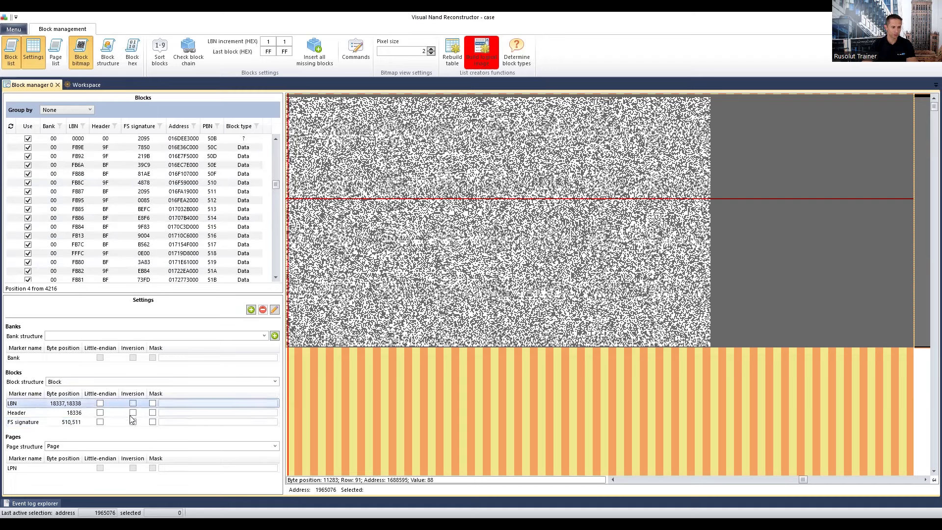
left_click(133, 403)
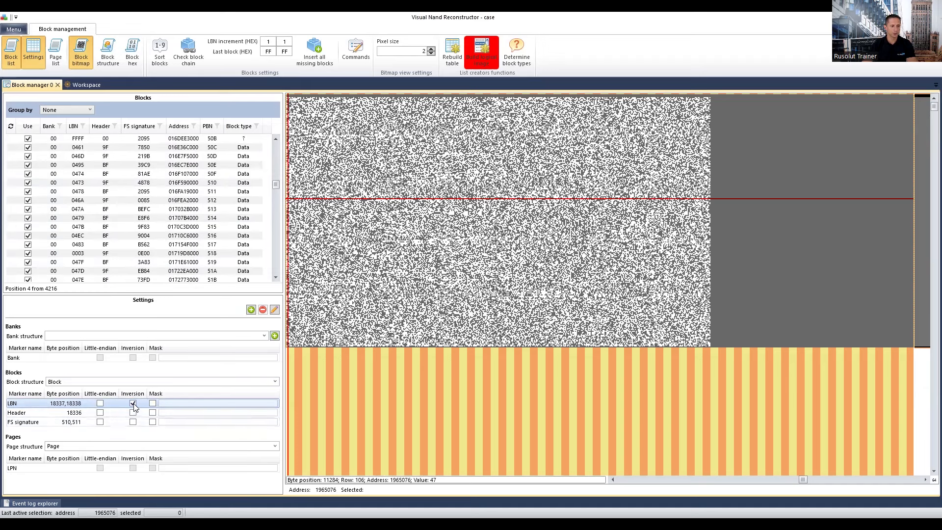
left_click(133, 415)
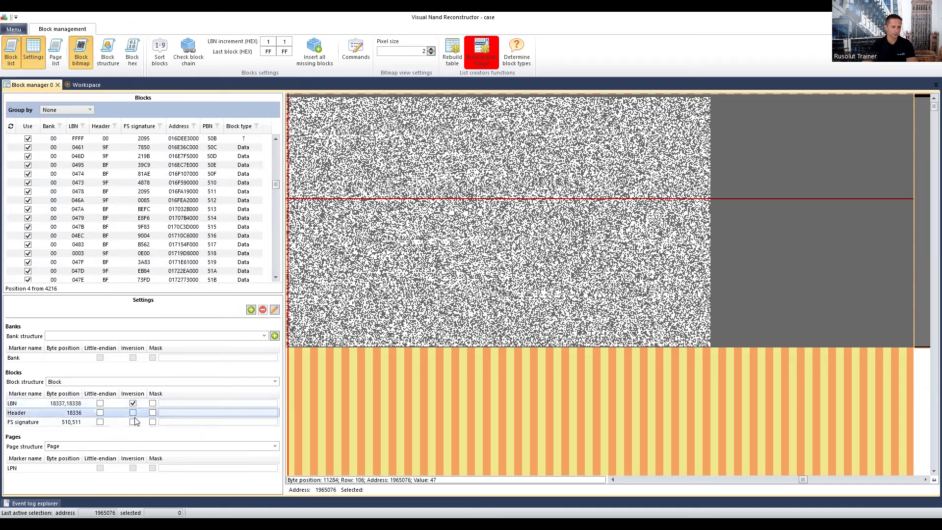
left_click(132, 412)
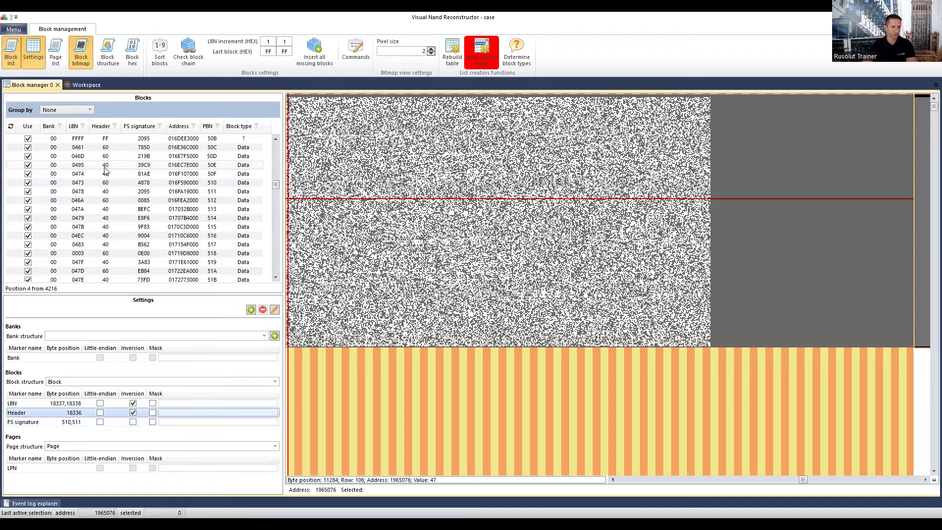
mouse_move(276, 185)
left_mouse_down()
mouse_move(287, 147)
mouse_move(283, 287)
mouse_move(282, 184)
left_mouse_up()
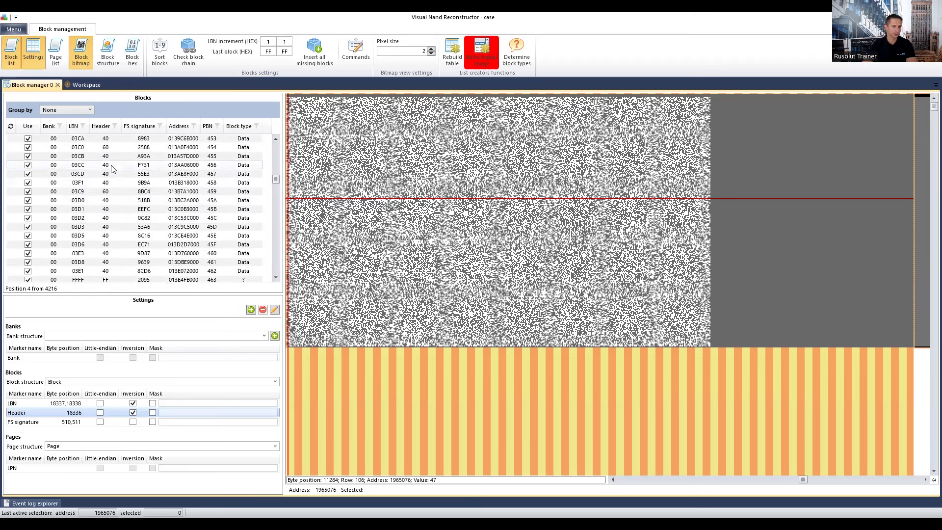
Examine the Header values of the data blocks across the block list to identify the recurring ones
scroll(112, 219, "up", 2)
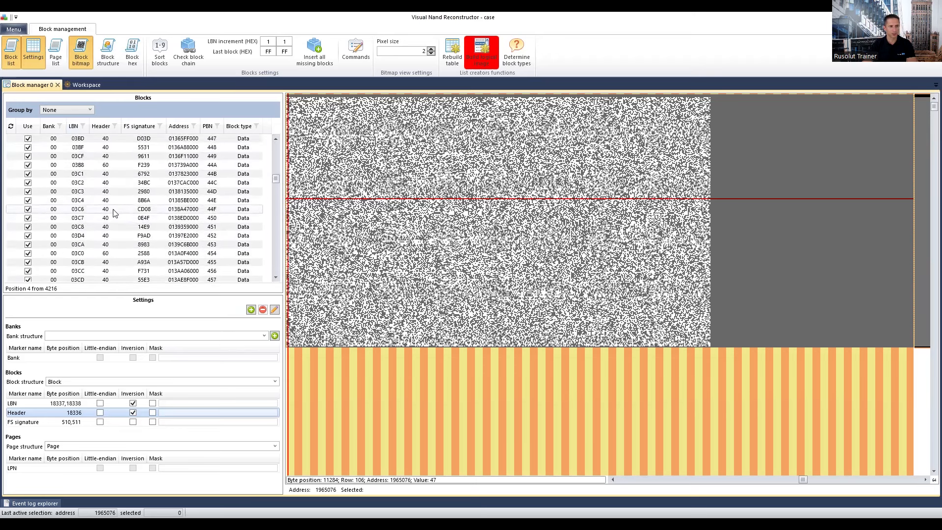
scroll(126, 262, "up", 5)
scroll(126, 262, "up", 3)
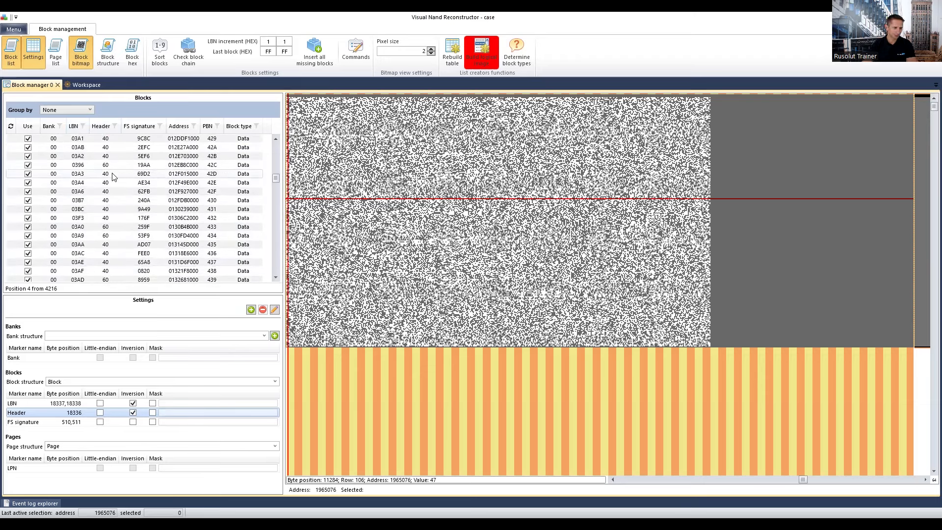
scroll(118, 191, "down", 3)
scroll(122, 205, "down", 3)
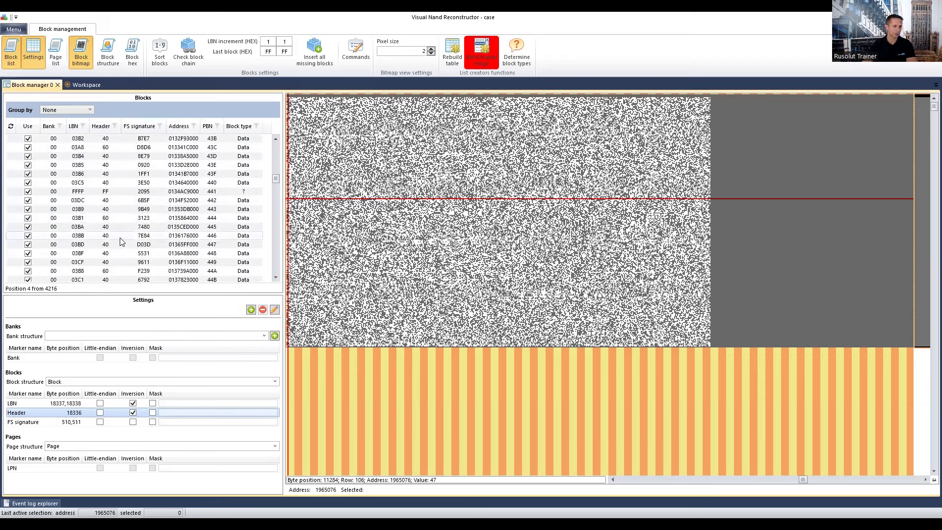
scroll(117, 251, "down", 5)
scroll(118, 252, "up", 5)
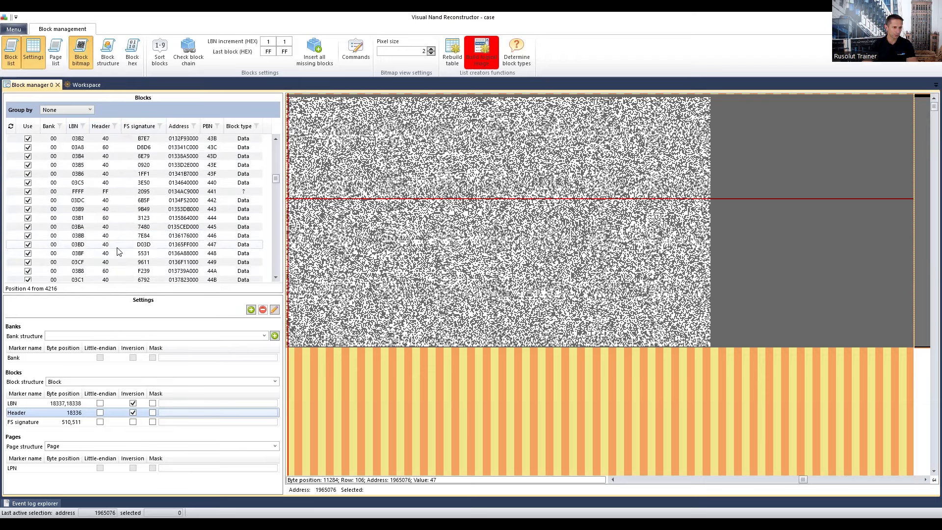
scroll(117, 251, "down", 10)
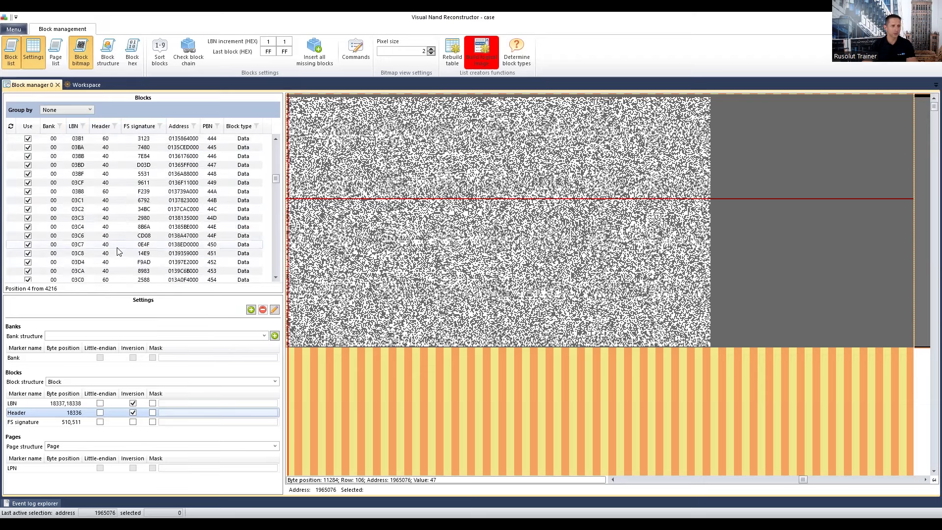
Filter the block list's Header column to values equal to 40,41,60,61 and return to the first blocks
left_click(114, 126)
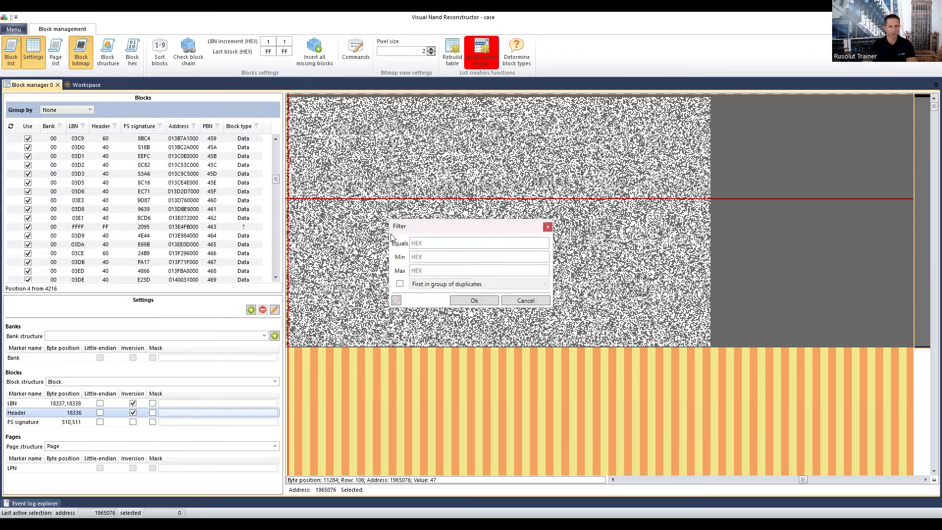
left_click(481, 243)
type("401")
type("41,60,61")
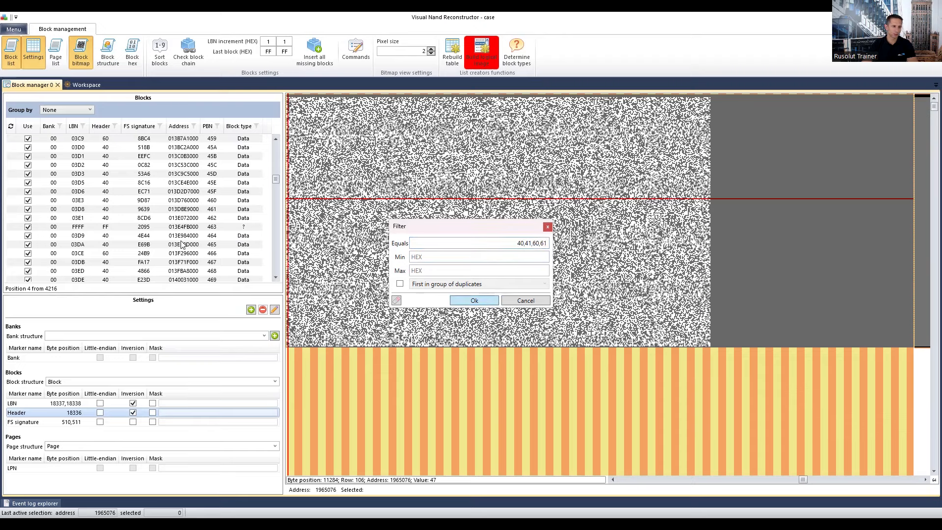
key("Return")
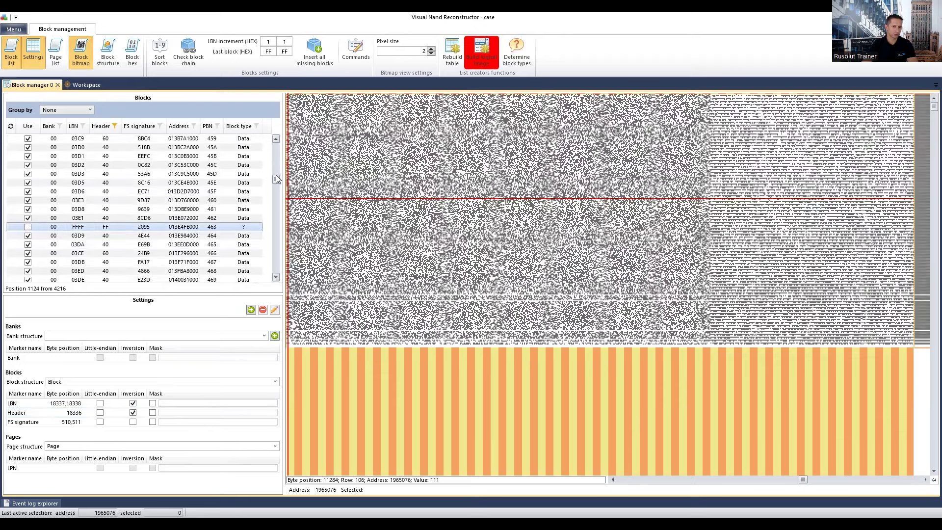
left_click_drag(275, 179, 275, 131)
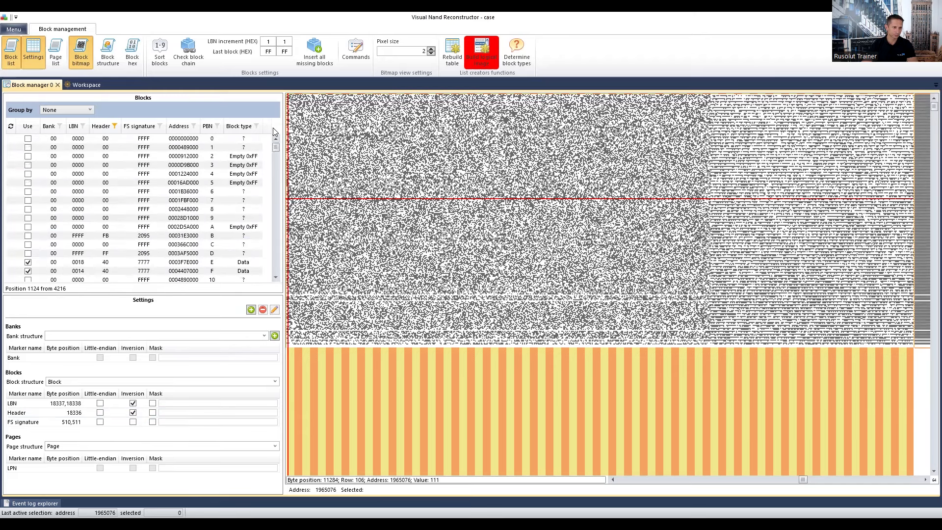
Order the block list by LBN and inspect the start of the bitmap for the block with FS signature 55AA
left_click(74, 126)
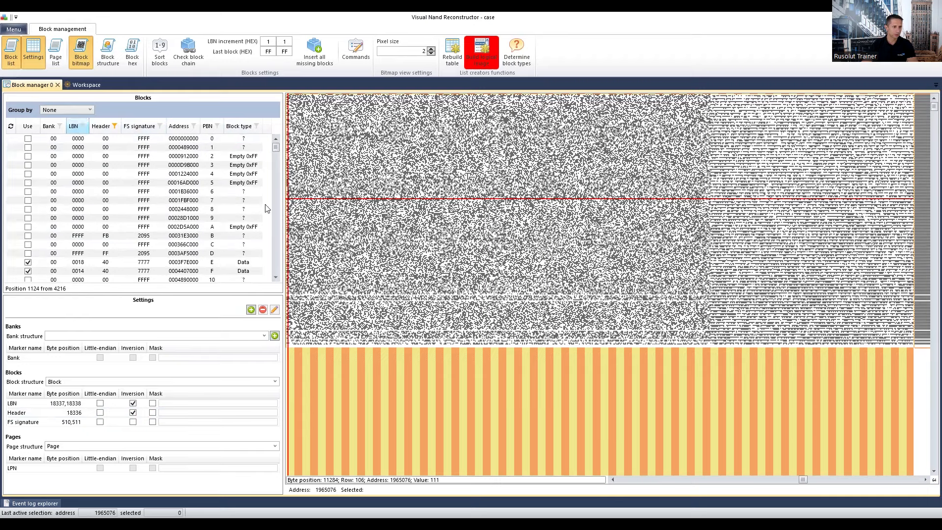
mouse_move(274, 150)
left_mouse_down()
mouse_move(277, 158)
mouse_move(277, 149)
left_mouse_up()
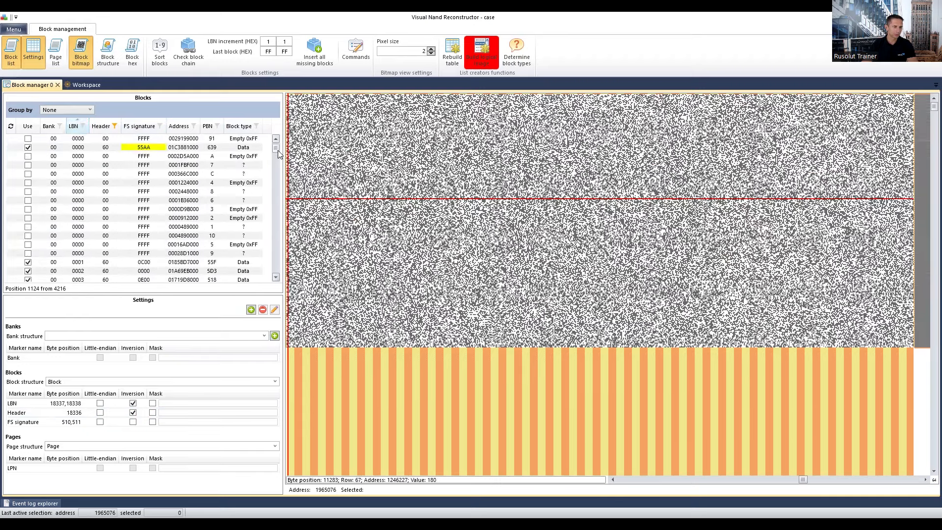
scroll(210, 201, "down", 5)
scroll(148, 206, "up", 6)
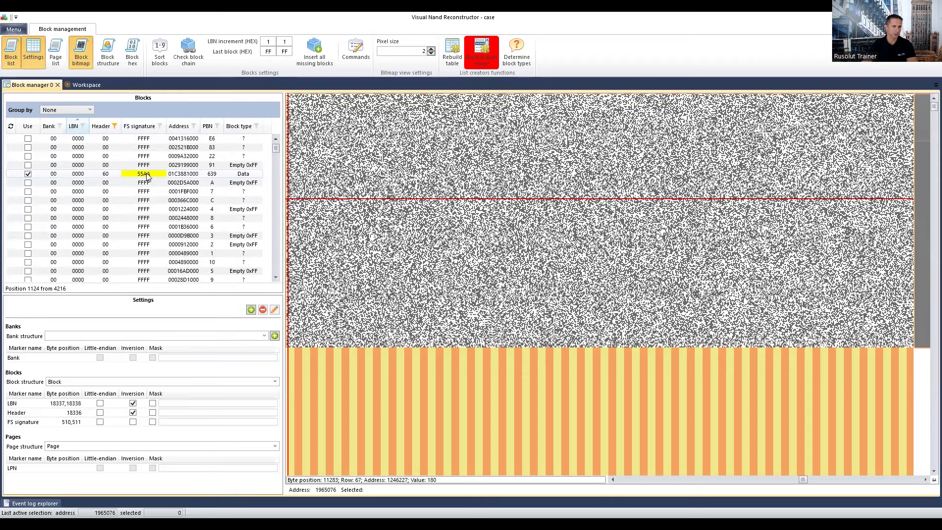
left_click(77, 177)
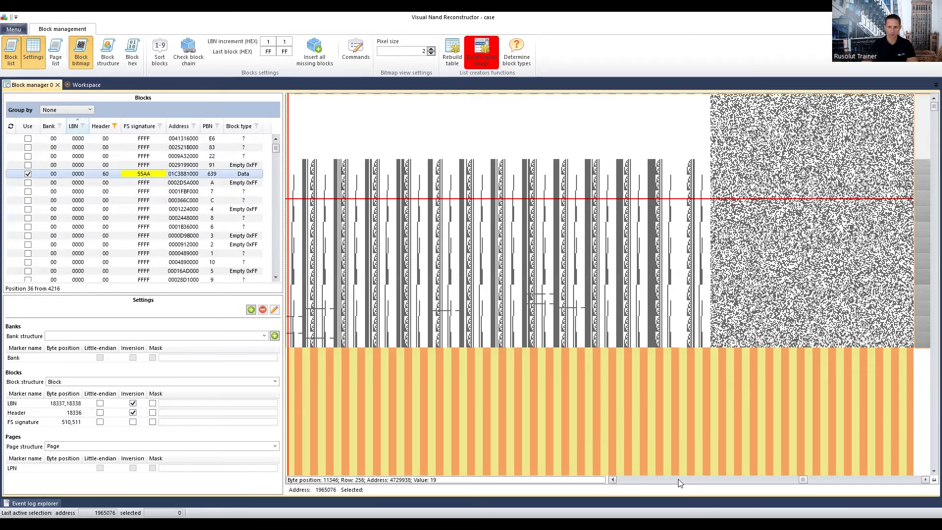
left_click(662, 478)
left_click(627, 479)
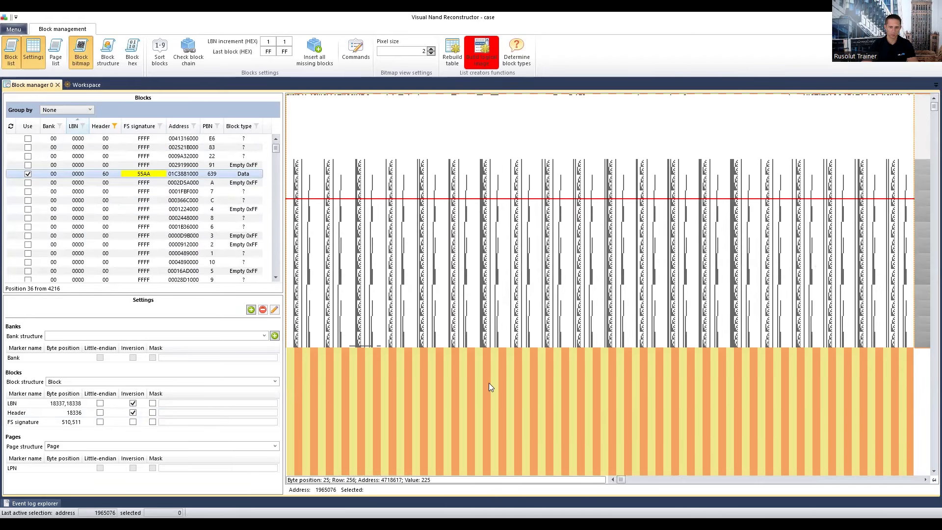
Locate the last used data block in LBN order and view its bitmap
left_click_drag(275, 149, 285, 195)
scroll(107, 254, "down", 3)
scroll(107, 253, "down", 1)
left_click(123, 218)
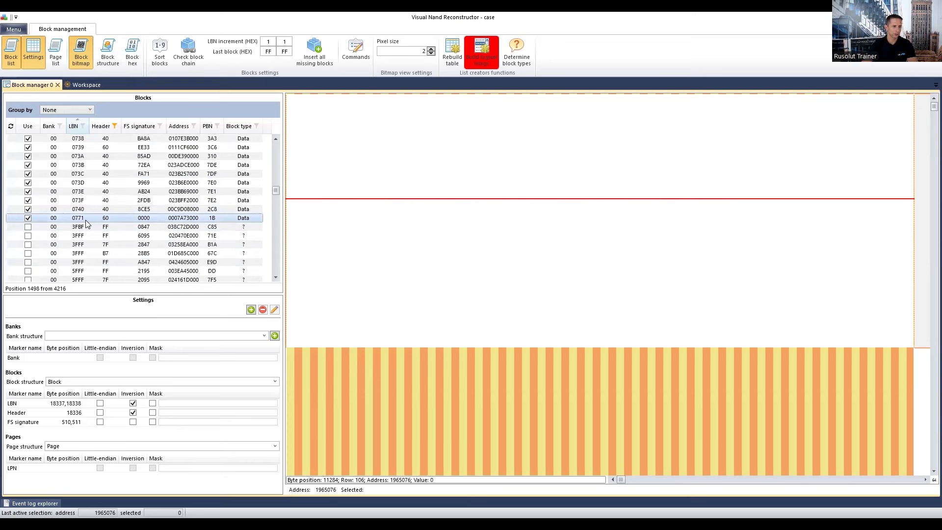
Filter the LBN column to a minimum of 0000 and a maximum of 07FF, and check the blocks around the last valid LBN
left_click(82, 127)
left_click(443, 255)
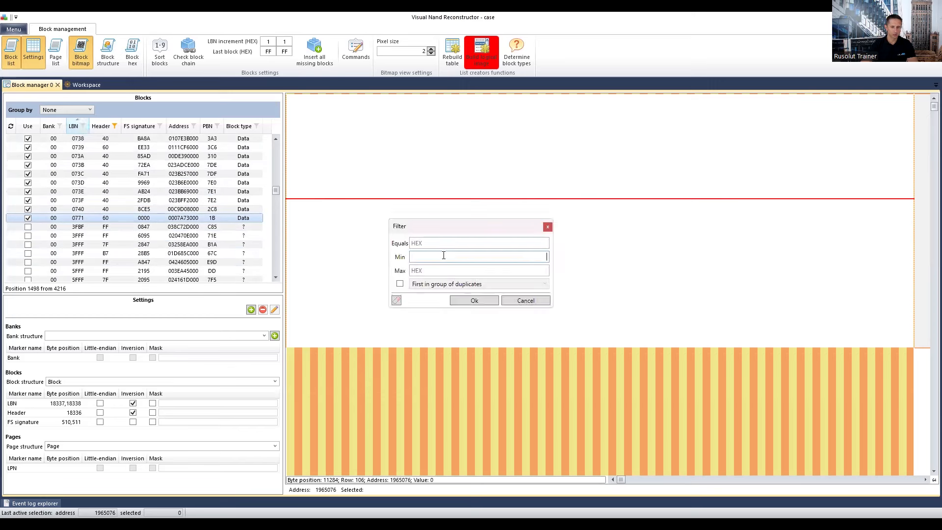
key("Tab")
type("07")
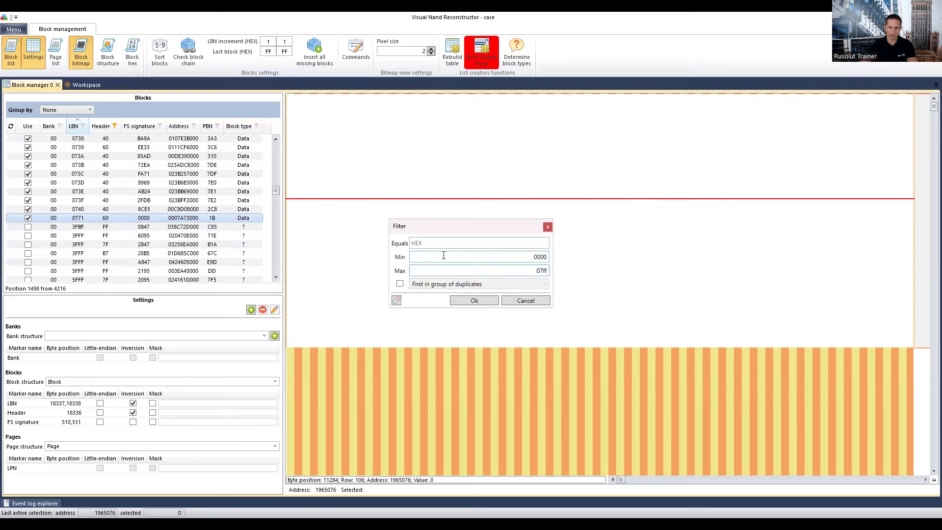
left_click(474, 302)
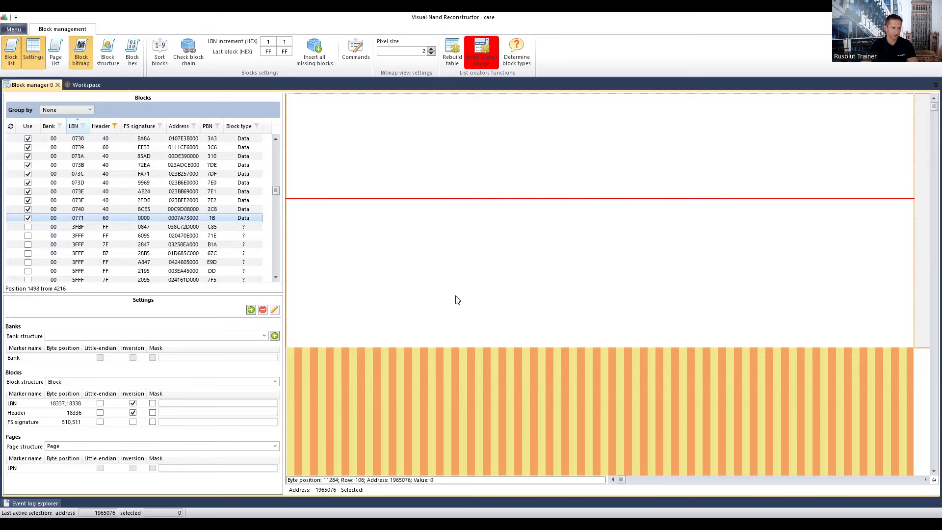
scroll(99, 252, "down", 5)
scroll(74, 248, "up", 2)
scroll(70, 248, "up", 4)
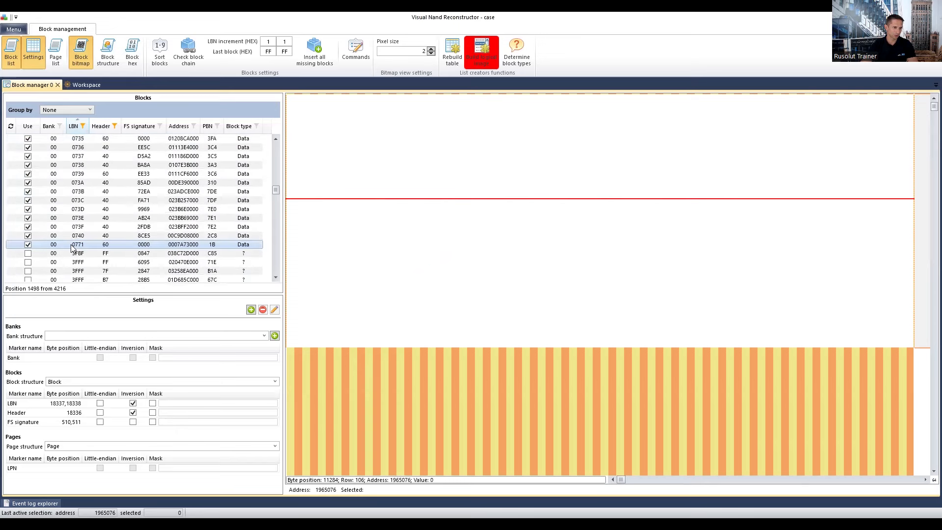
scroll(113, 242, "down", 2)
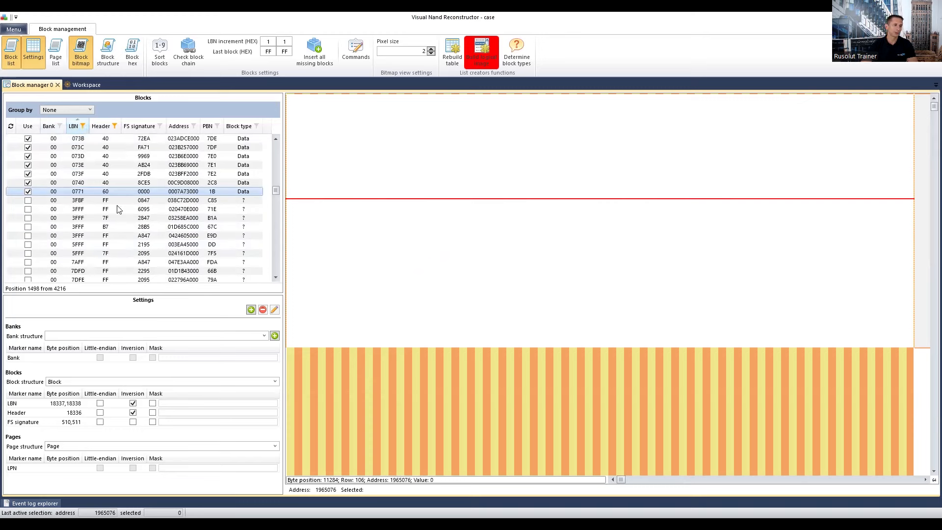
Select the LBN 0000 block with FS signature 55AA and sort the blocks
left_click_drag(274, 191, 278, 150)
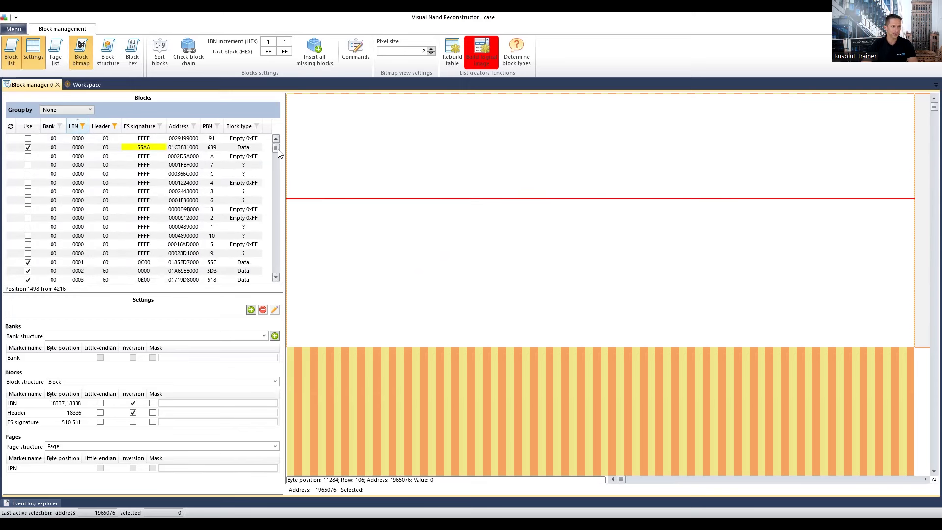
left_click(84, 150)
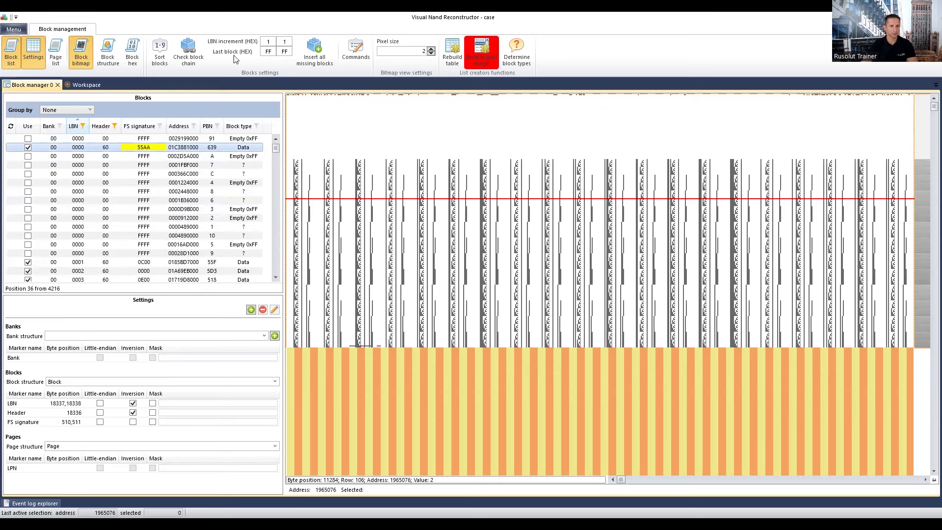
left_click(160, 53)
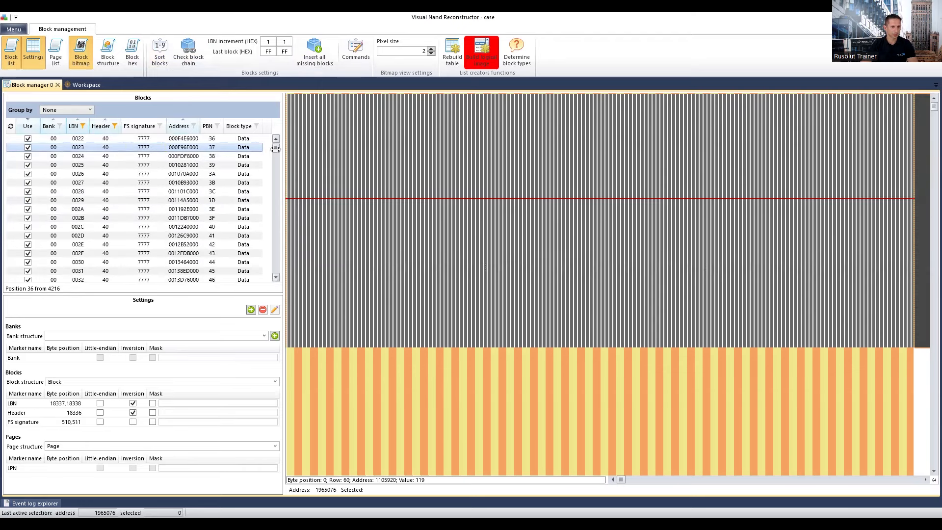
Inspect the bitmaps of the sorted blocks one by one from LBN 0000 to 000D
left_click(81, 138)
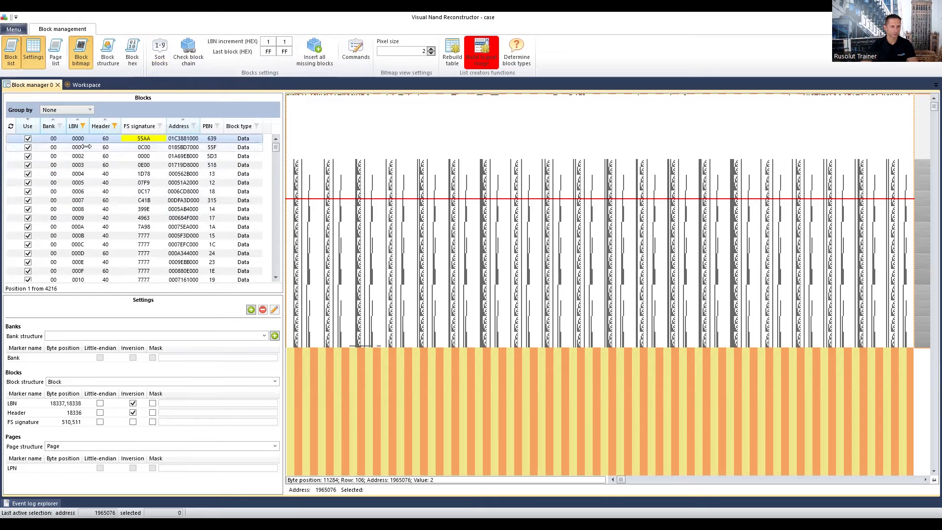
left_click(85, 146)
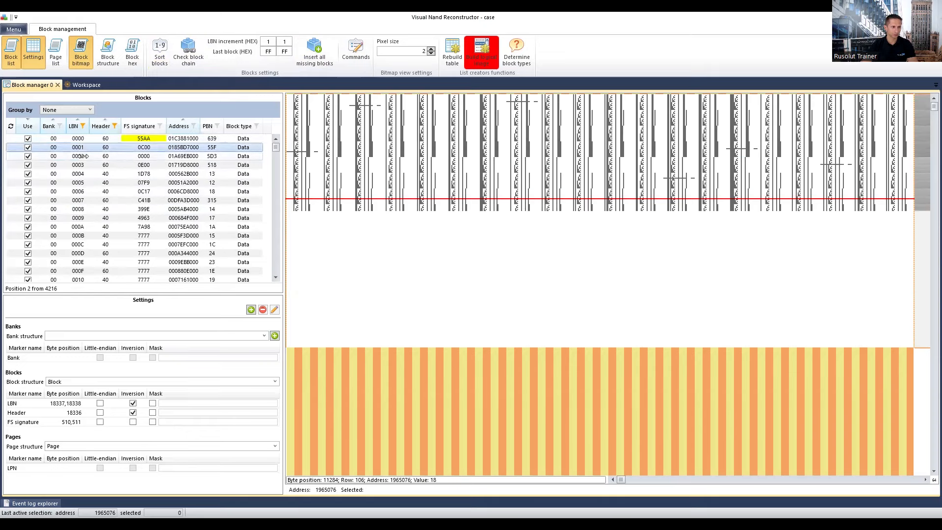
left_click(83, 156)
key("Down")
key("Down")
key("Down")
key("Down")
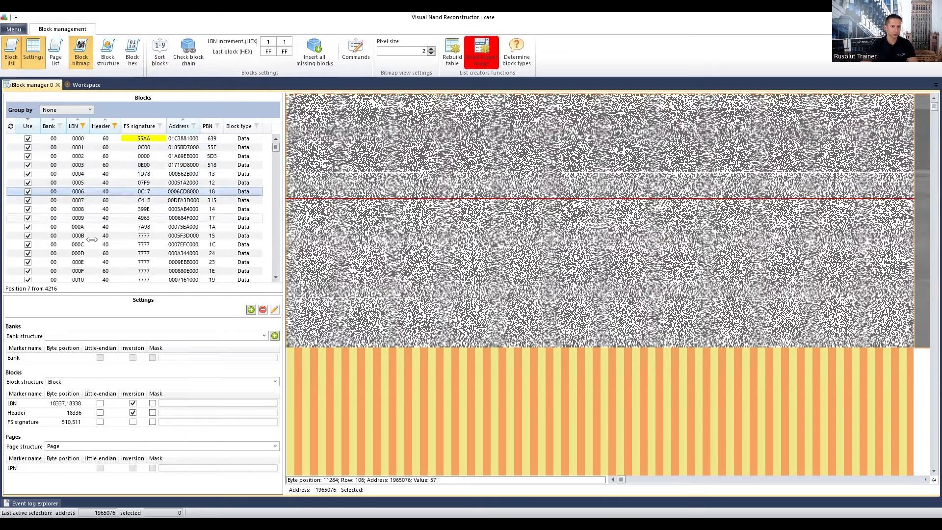
key("Down")
key("Down")
key("Down")
key("Down")
key("Down")
key("Down")
key("Down")
key("Down")
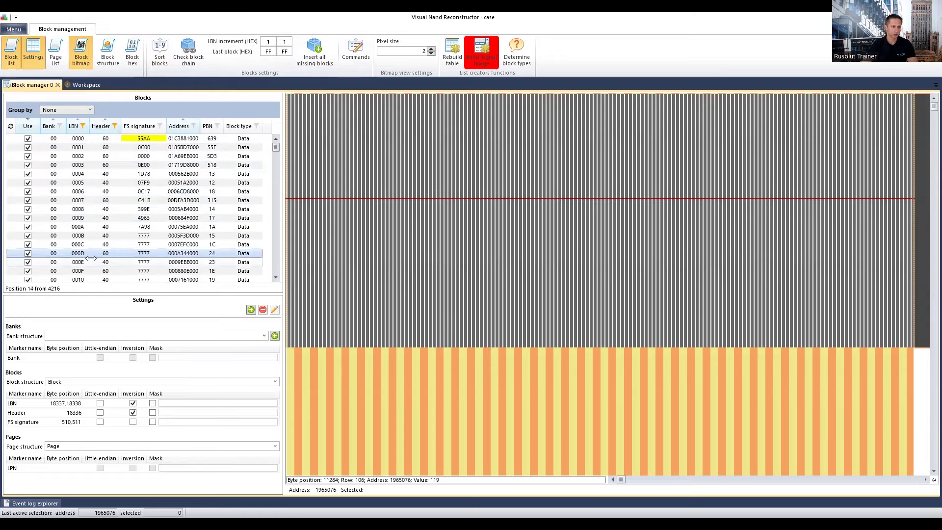
Spot-check the LBN order and bitmaps of further sorted blocks, including those around LBN 0025 and 026A
left_click(83, 225)
left_click(83, 246)
left_click(83, 254)
left_click(83, 262)
scroll(124, 239, "down", 5)
left_click(78, 228)
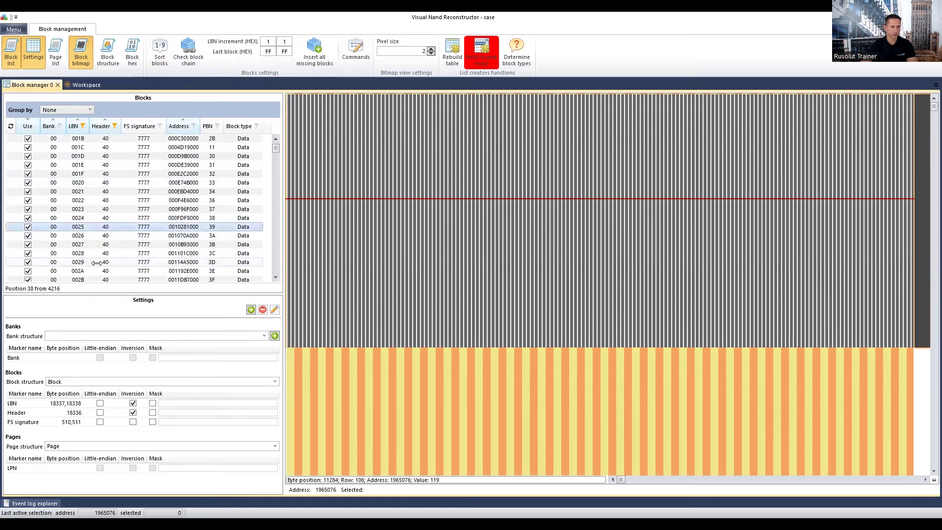
left_click(98, 263)
scroll(252, 168, "up", 9)
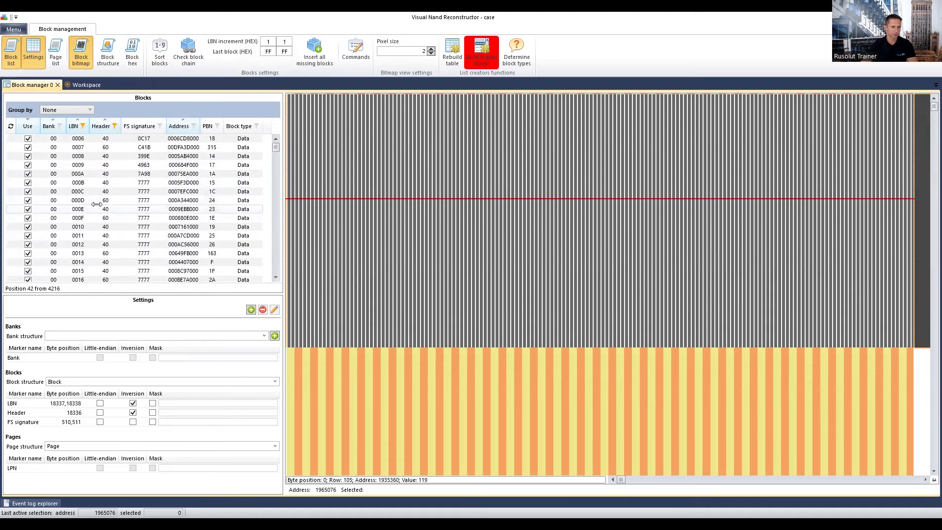
left_click_drag(275, 147, 278, 164)
left_click(124, 190)
left_click(102, 219)
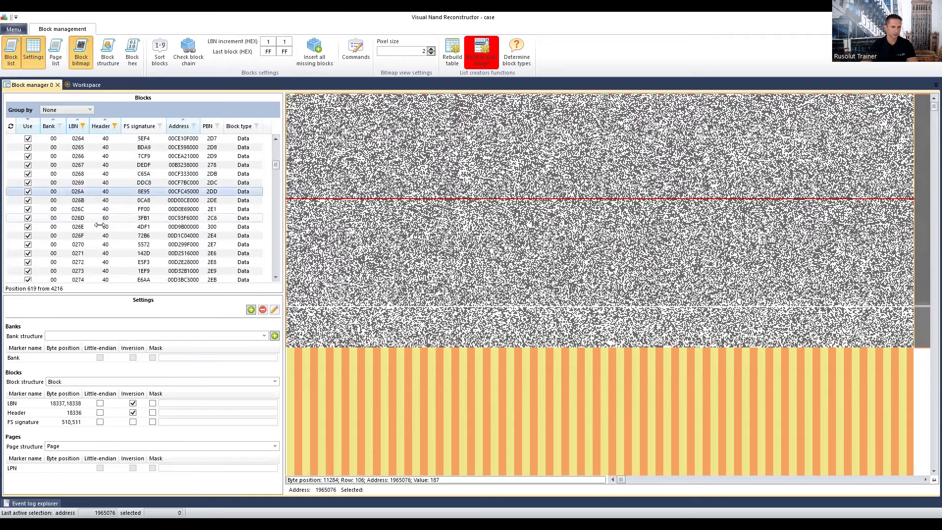
left_click_drag(276, 164, 276, 146)
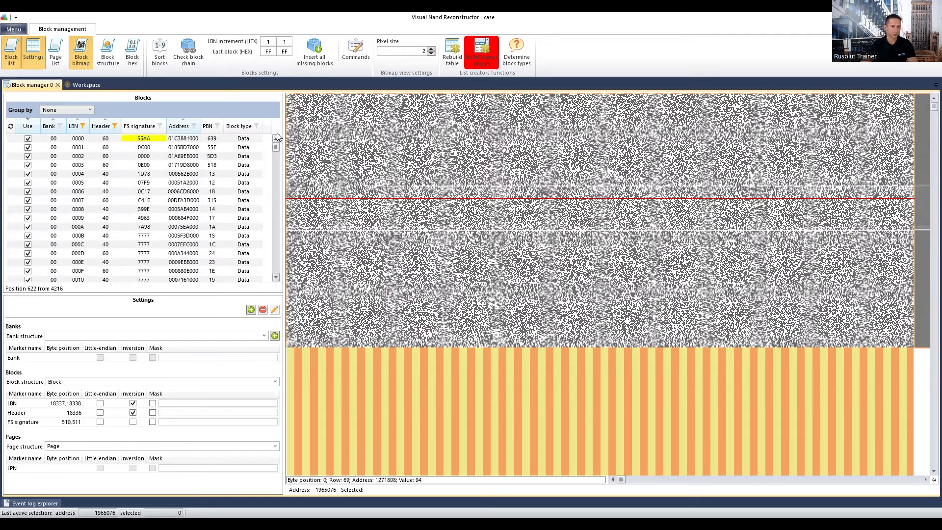
Check the block chain starting from LBN 0000 and inspect the last block before the LBN gap
left_click(89, 139)
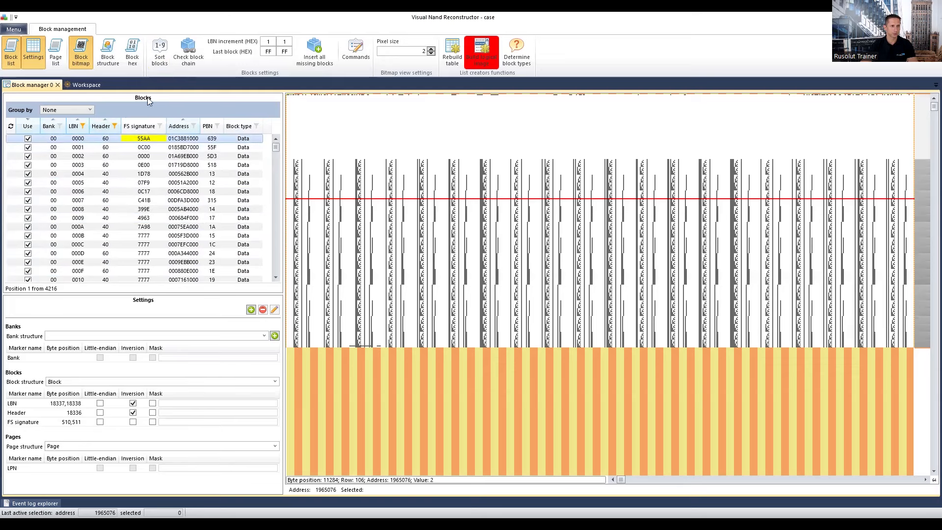
left_click(190, 51)
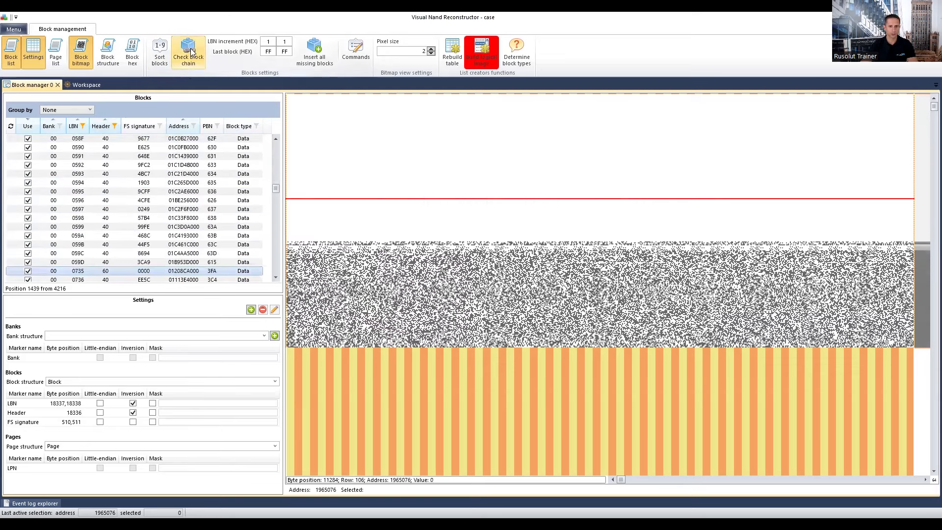
scroll(124, 223, "down", 2)
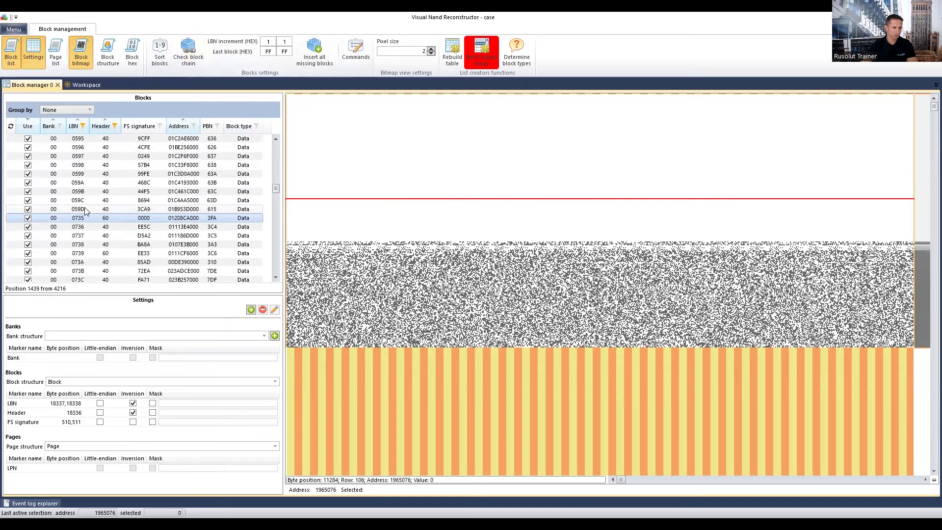
left_click(84, 208)
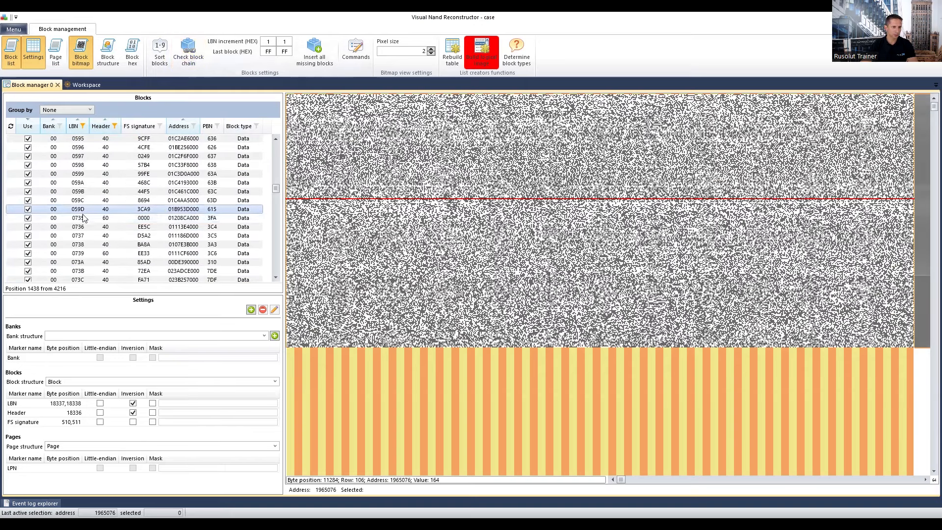
Compare the bitmaps of the blocks on both sides of the LBN gap, 059D and 0735
left_click(83, 216)
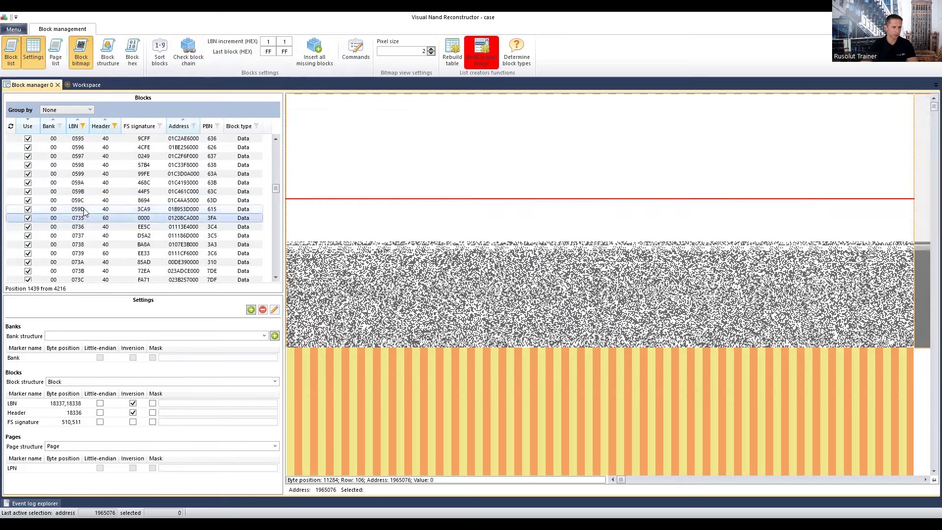
left_click(84, 209)
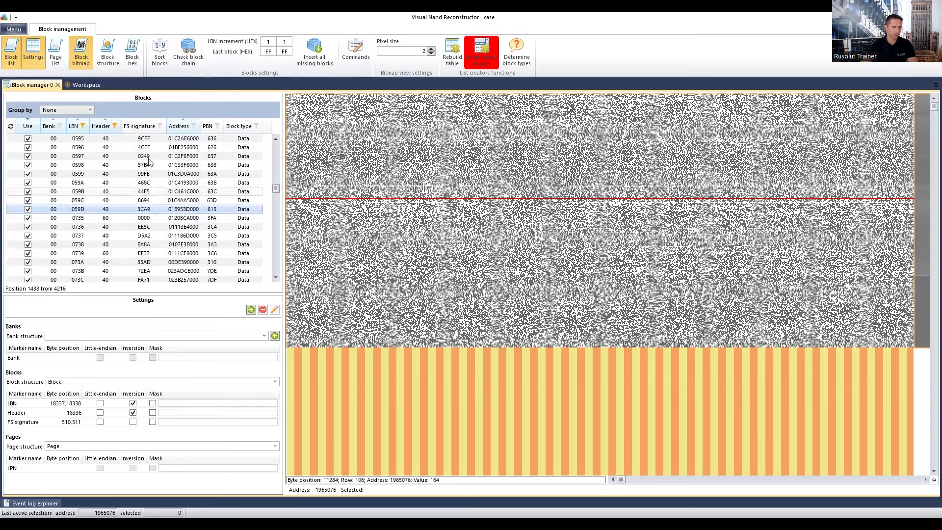
left_click(91, 218)
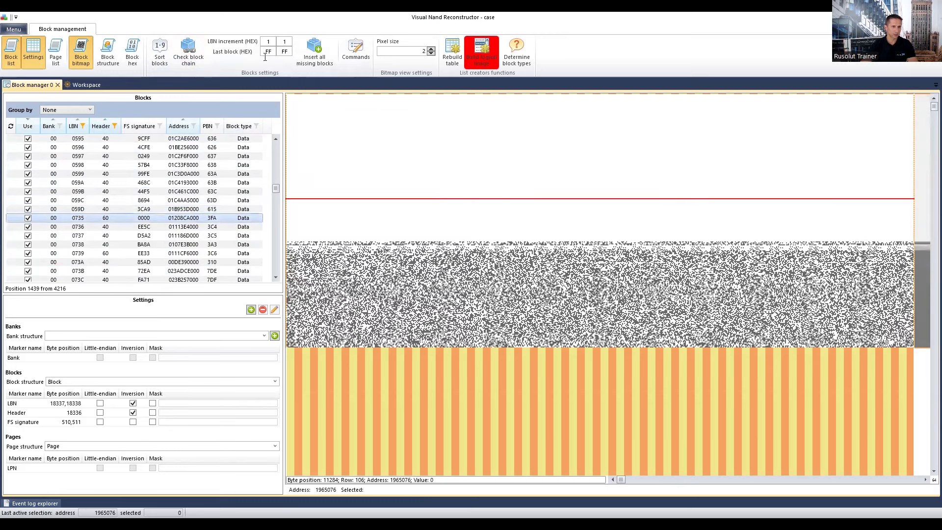
Check the block chain onward from LBN 0735 and inspect the bitmaps of blocks 073F and 0740
left_click(180, 58)
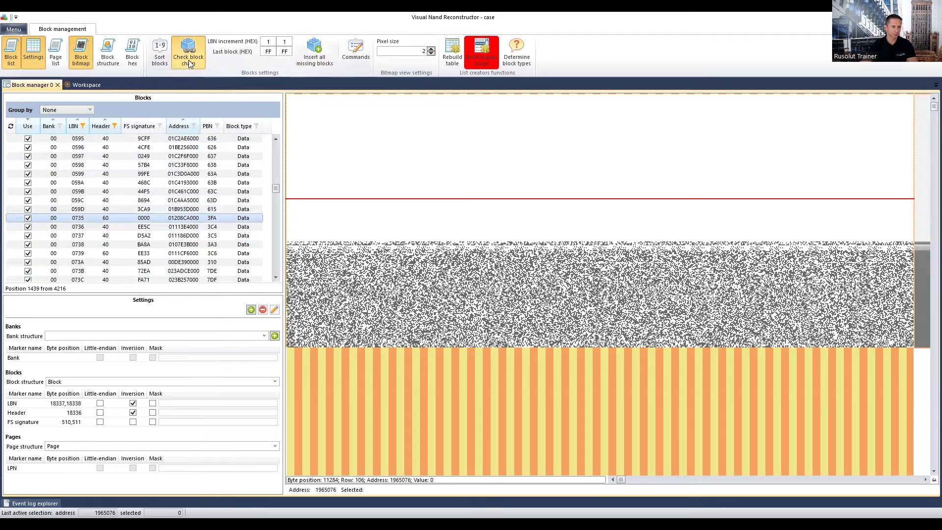
scroll(145, 191, "down", 1)
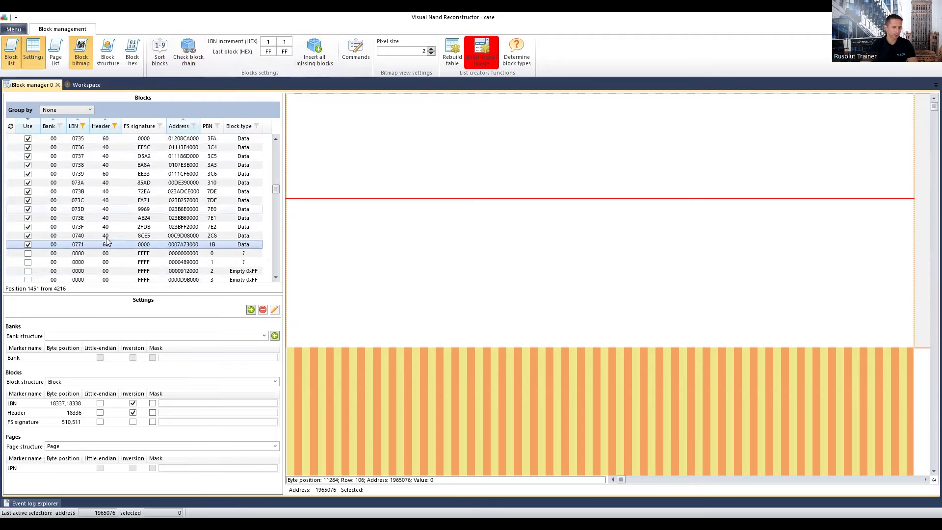
left_click(81, 236)
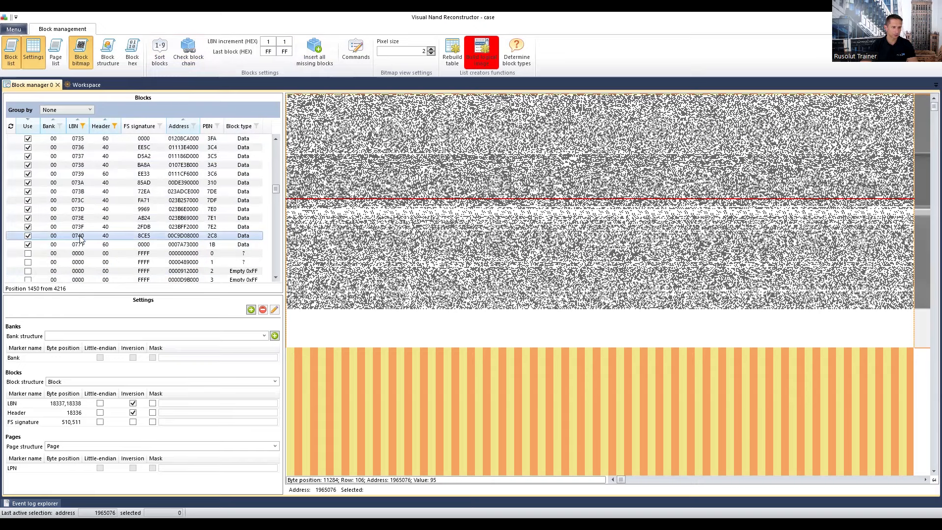
left_click(81, 227)
left_click(81, 237)
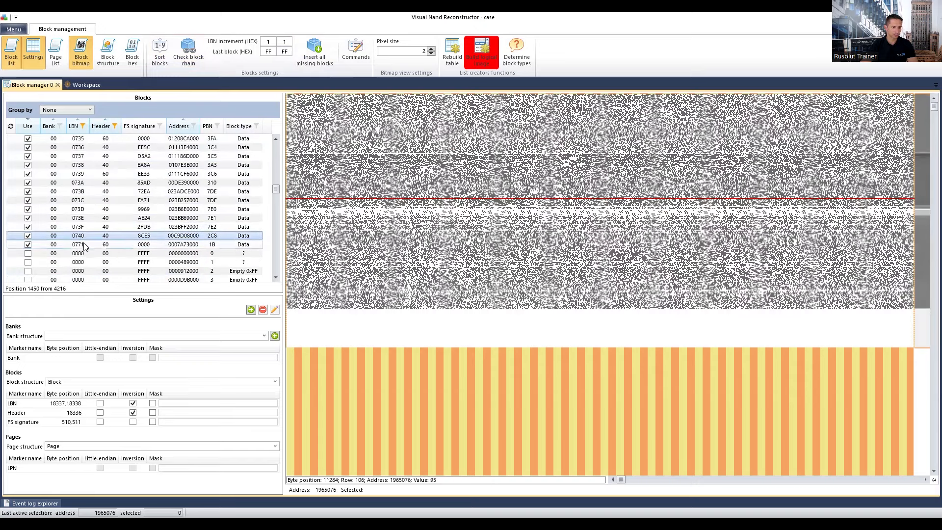
Exclude the LBN 0771 block from use and insert all missing blocks into the chain
left_click(28, 245)
left_click(27, 244)
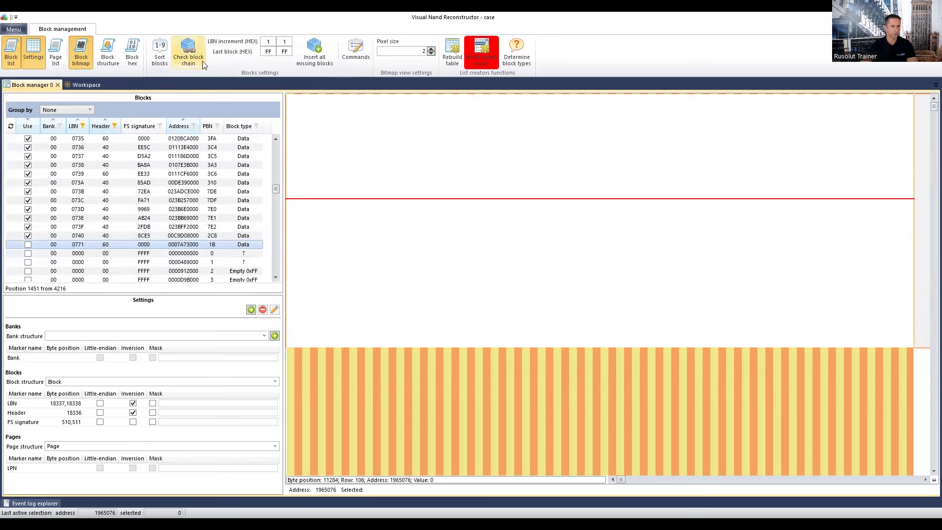
left_click(312, 53)
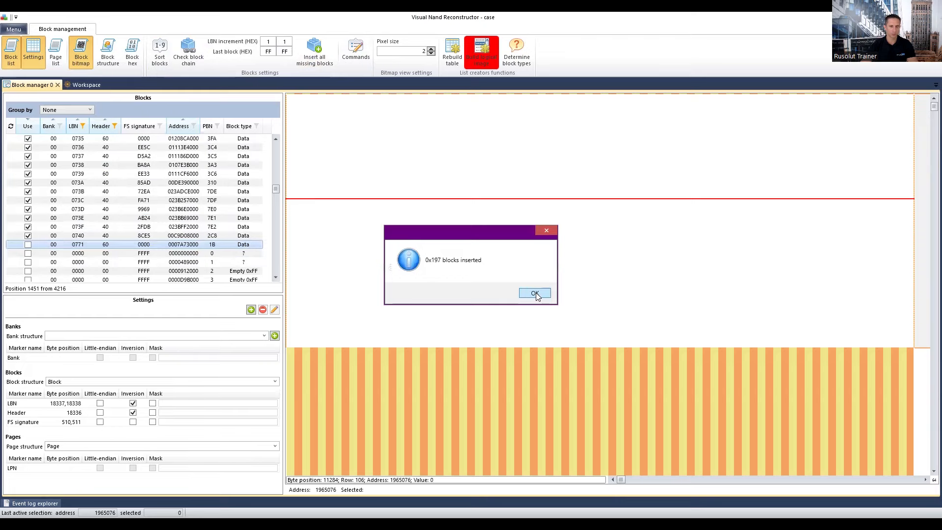
left_click(535, 293)
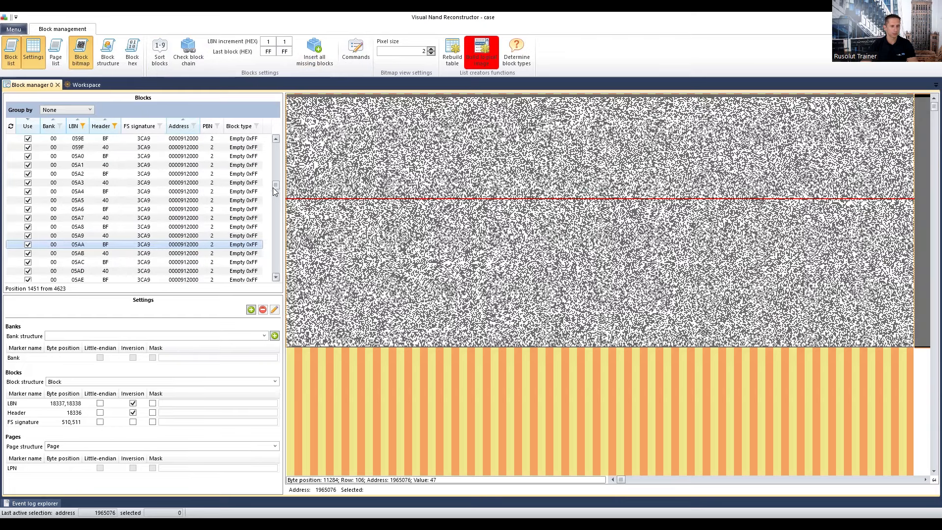
Recheck the whole block chain starting from the first block, LBN 0000
left_click_drag(274, 186, 276, 140)
left_click(87, 140)
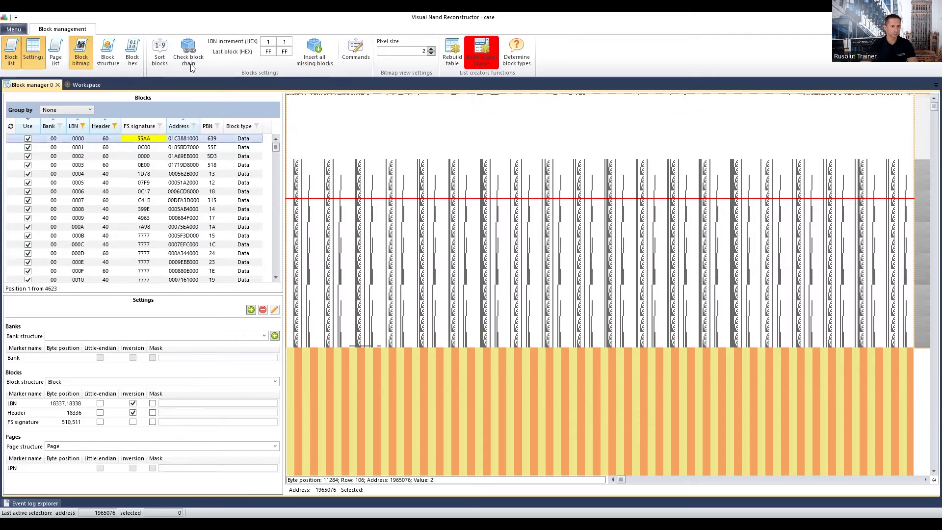
left_click(191, 49)
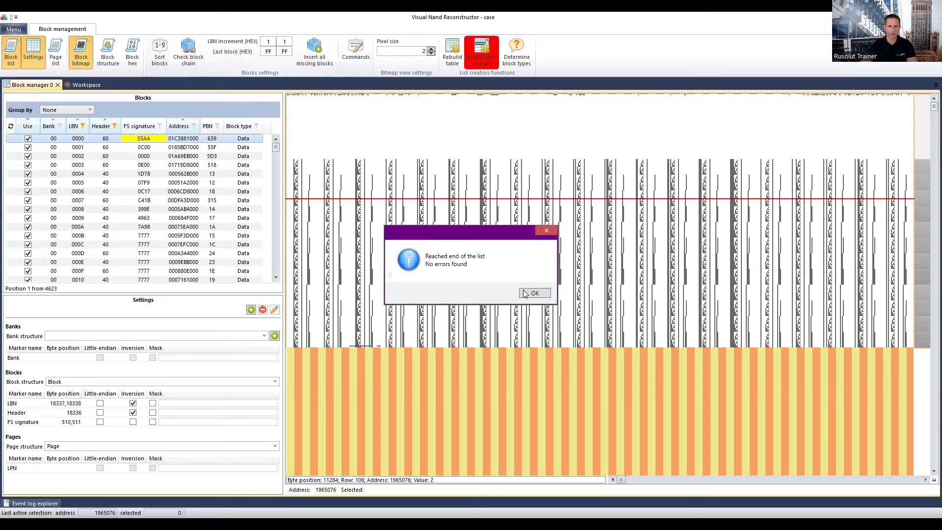
left_click(539, 294)
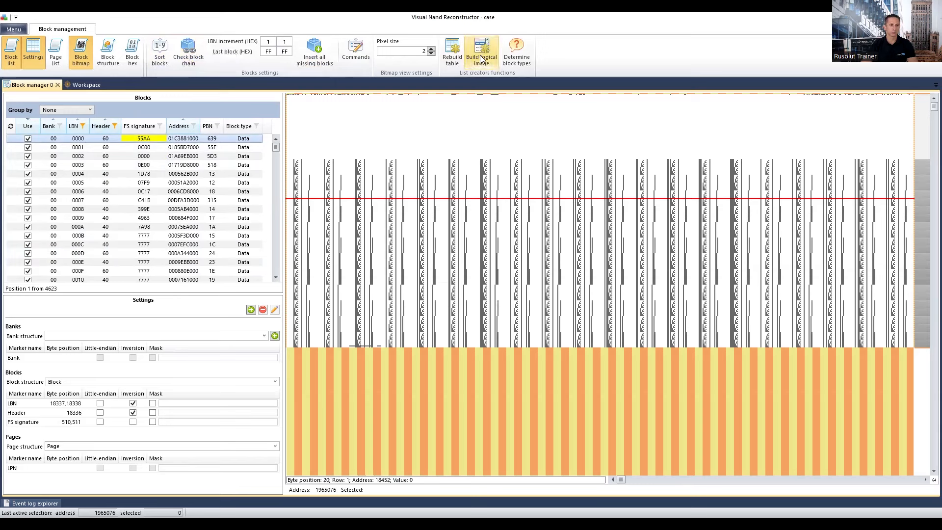
Build the logical image from the block list using the default mode
left_click(481, 61)
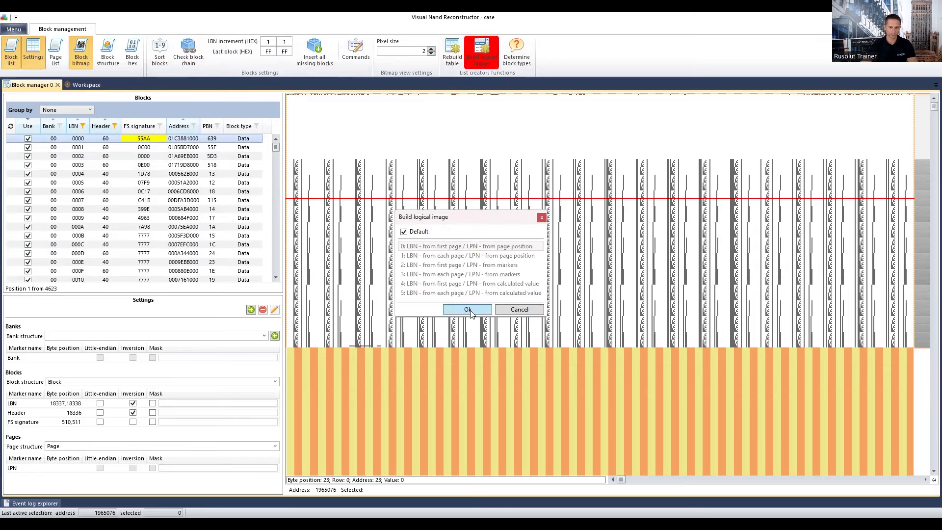
left_click(467, 310)
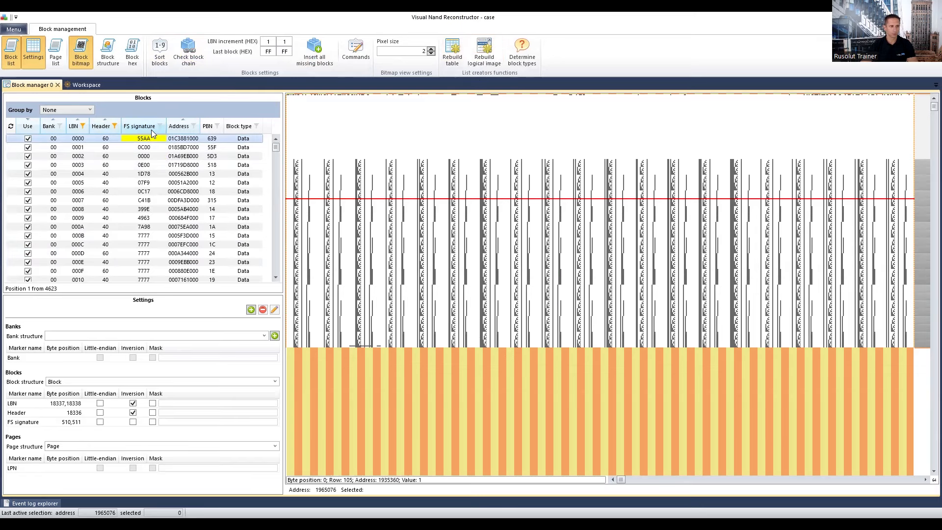
Open the Block manager 0 output from the workspace in the file system viewer and list the Root folder of Volume0
left_click(84, 84)
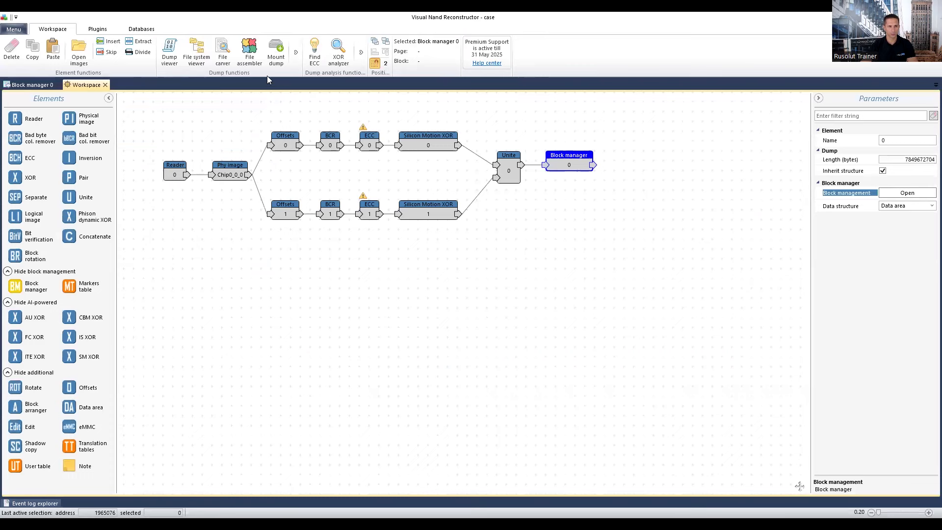
left_click(196, 55)
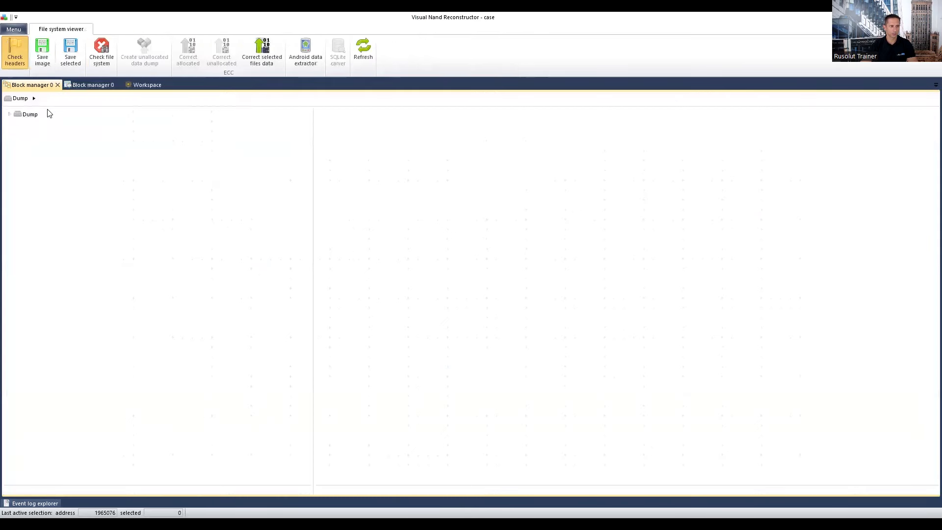
left_click(9, 114)
left_click(18, 124)
left_click(51, 135)
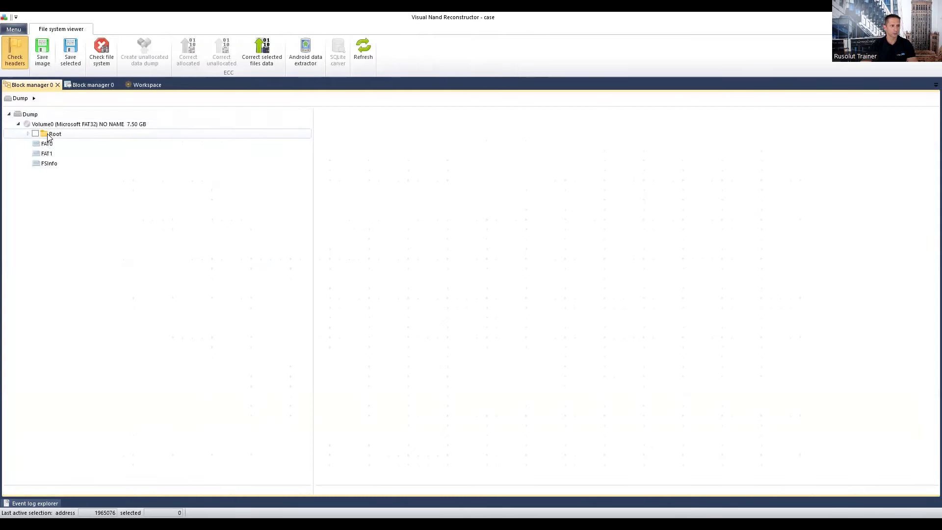
left_click(542, 293)
Look at the 77_patern_1GB2 file and the devices photos folder in Root
left_click(344, 155)
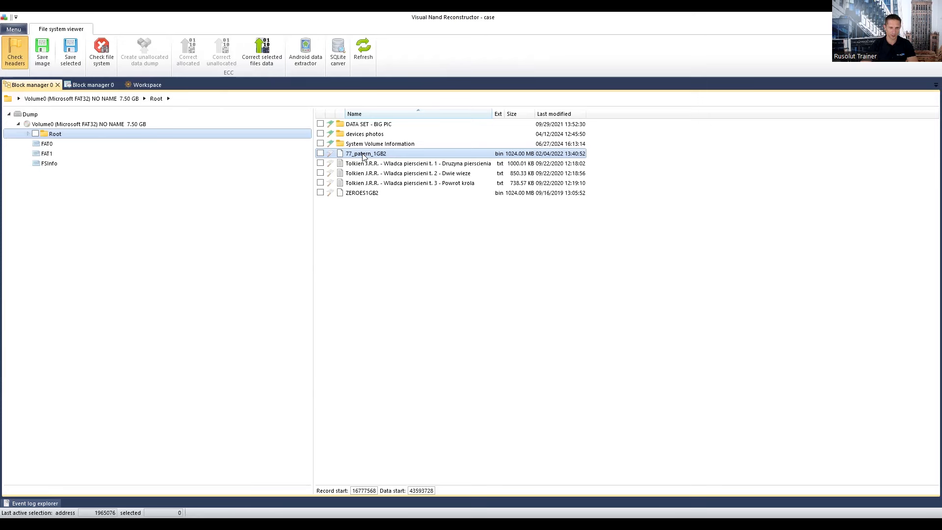
left_click(350, 136)
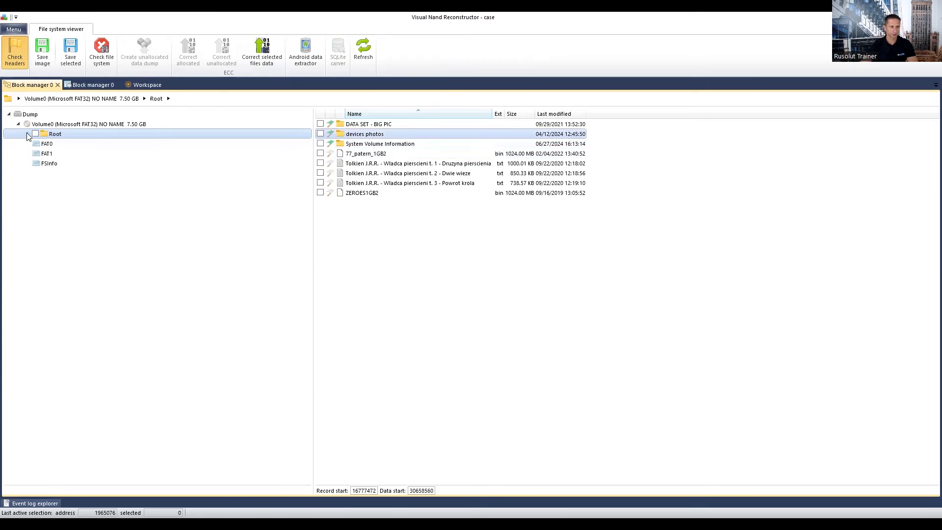